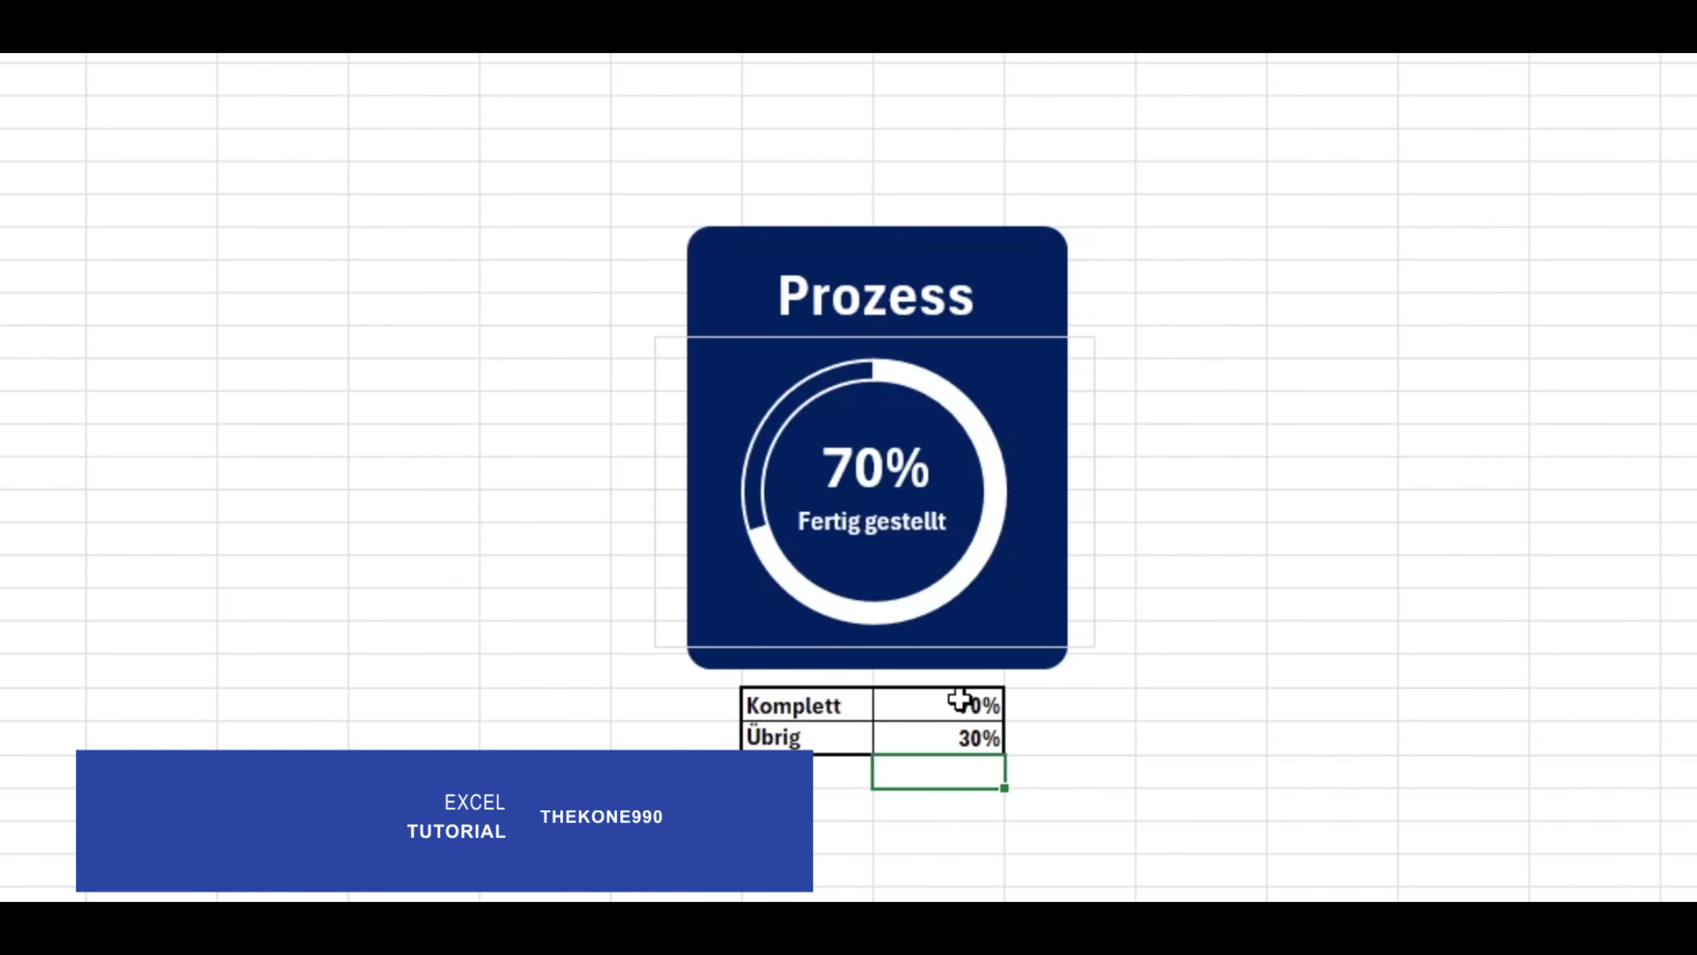
Change the Komplett cell from 70% to 30% and the Übrig cell from 30% to 70%.
left_click(973, 705)
left_click_drag(974, 704, 929, 708)
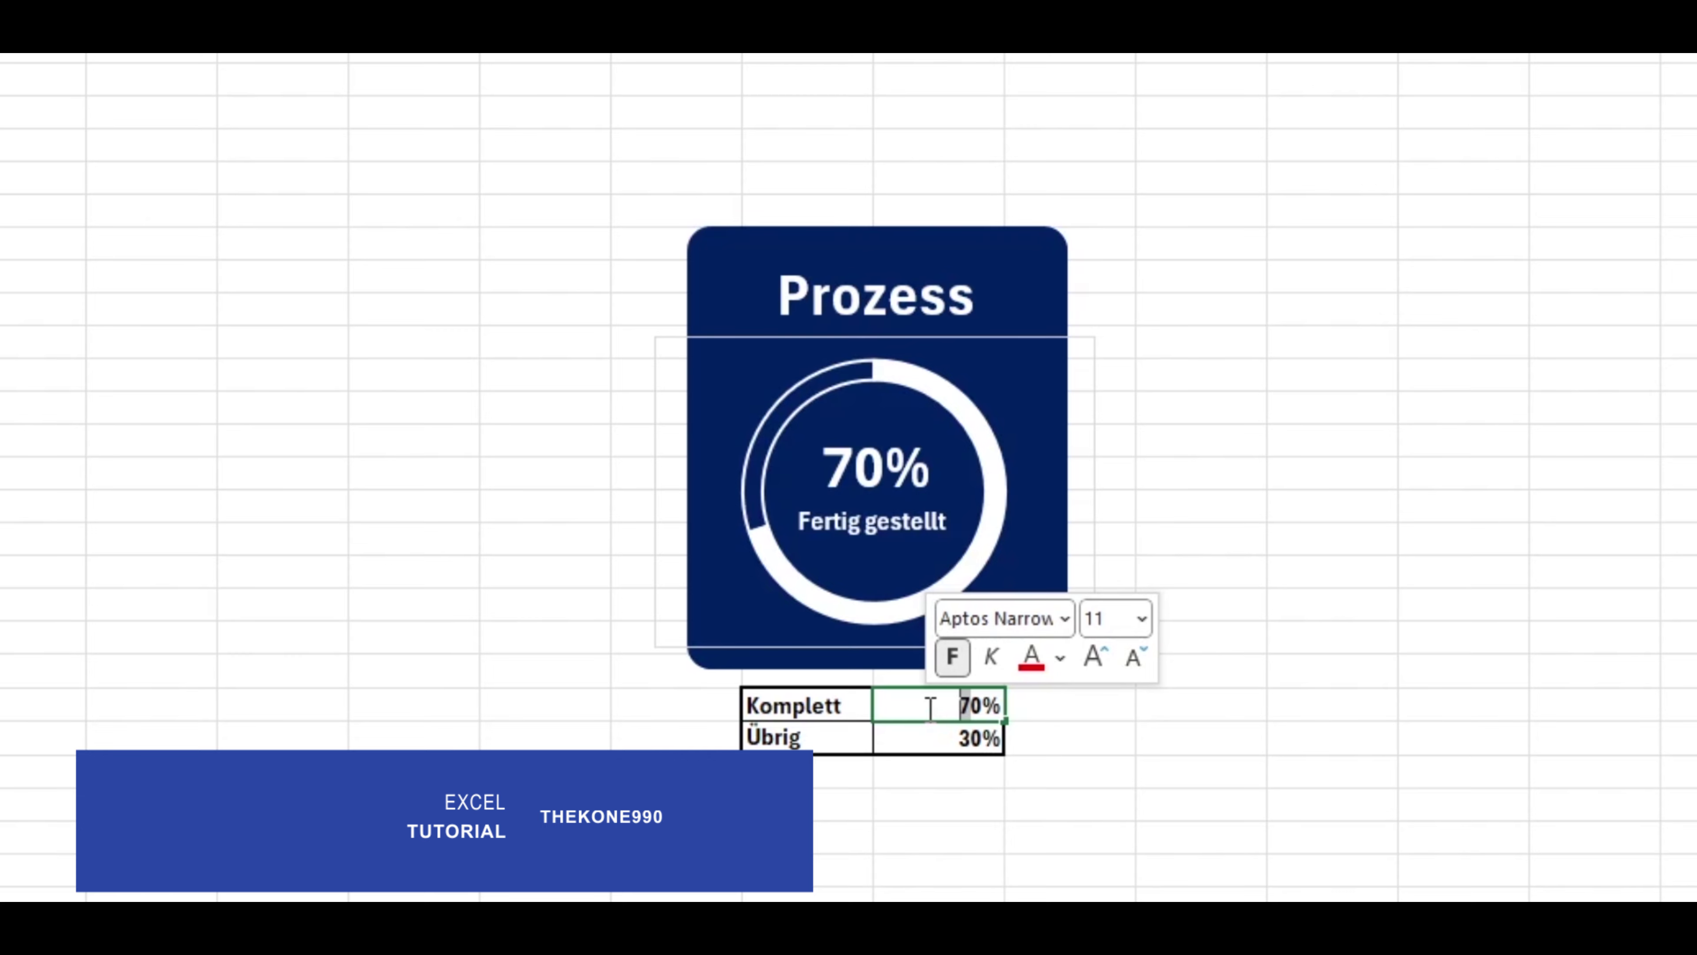
type("3")
key("Return")
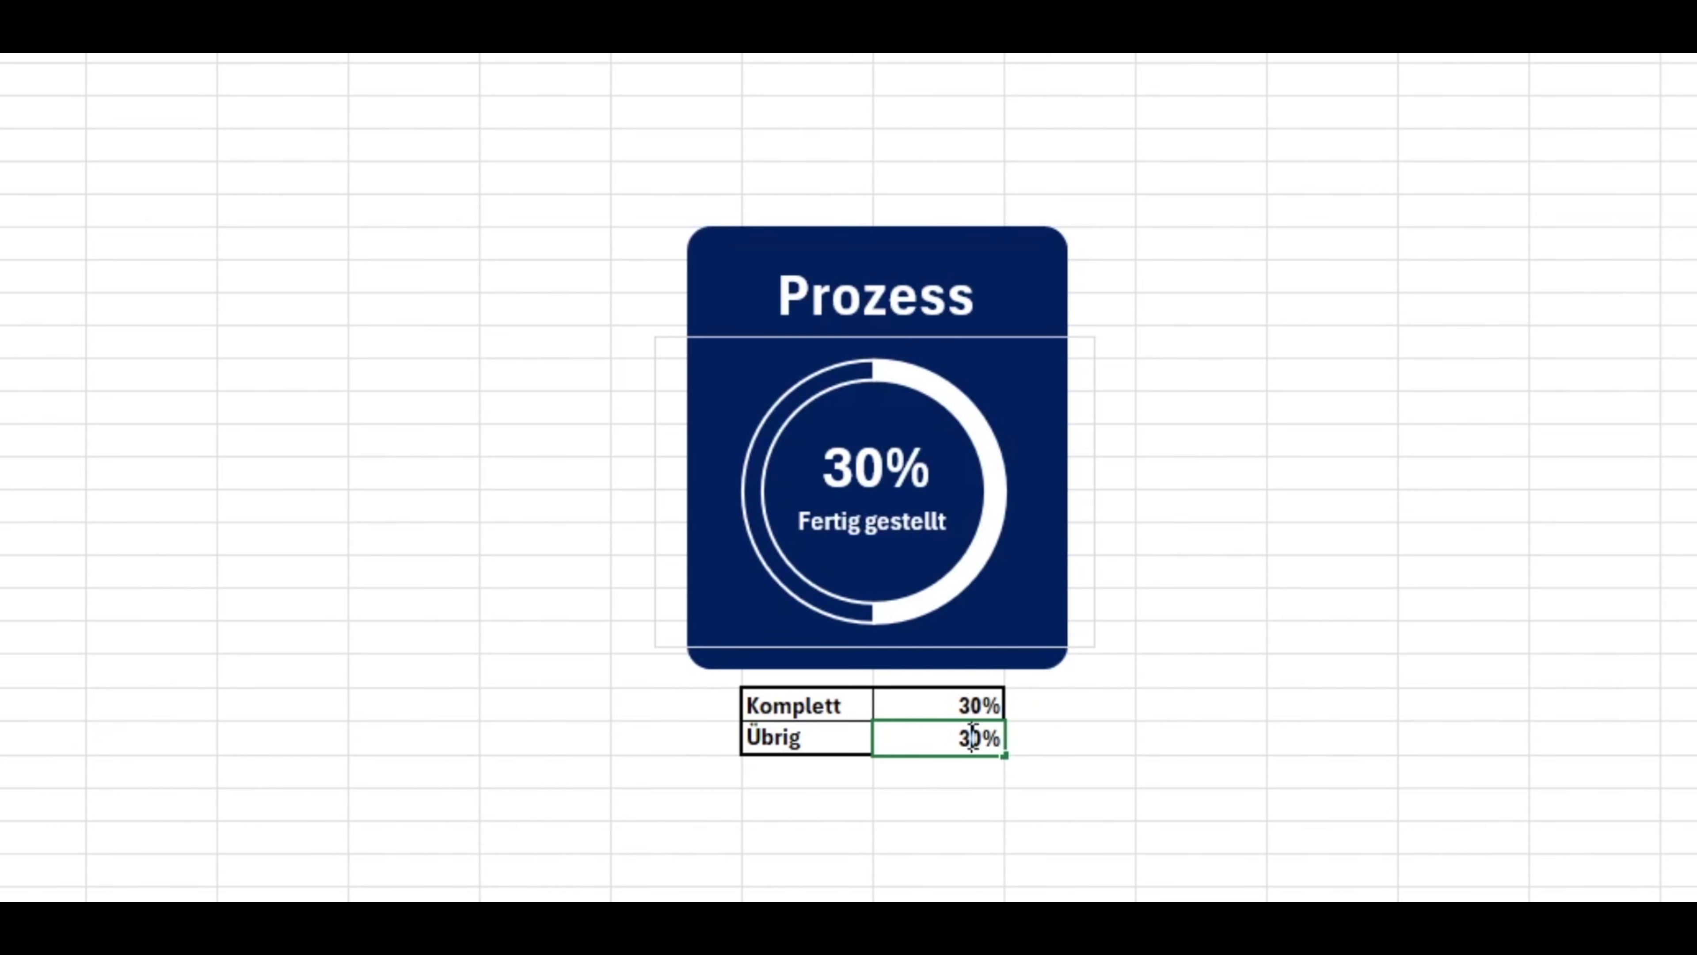
left_click_drag(973, 742, 958, 739)
type("7")
key("Return")
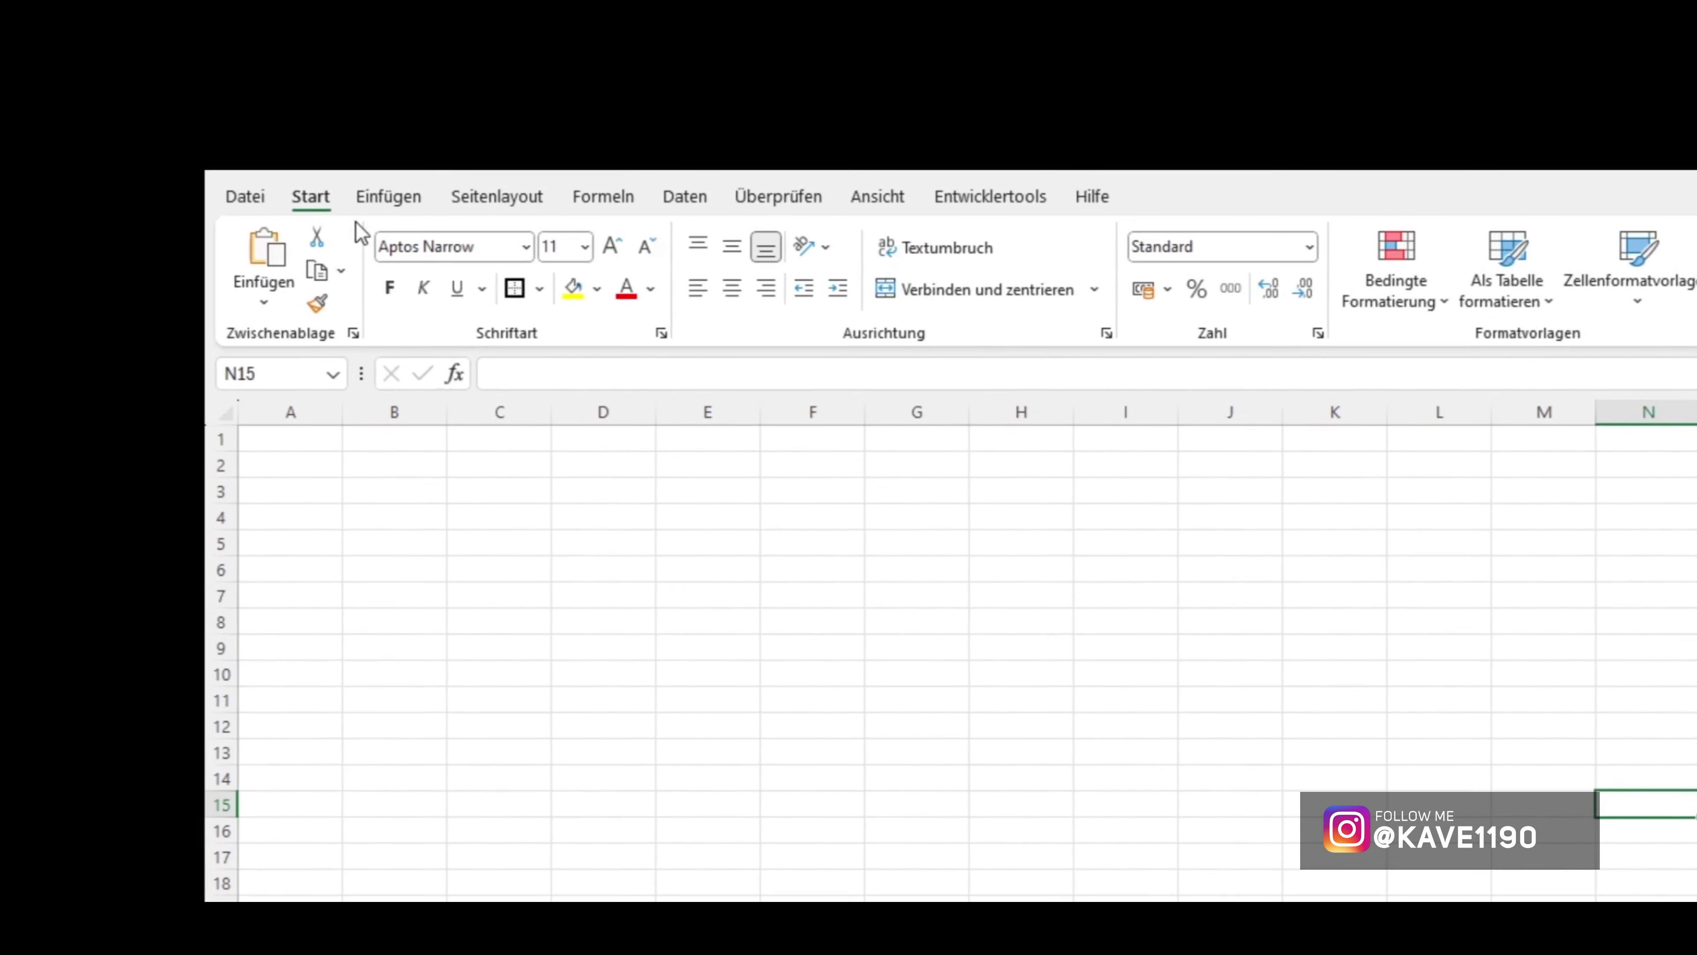
Draw a rounded rectangle above the table and reduce its corner rounding to a slight curve.
left_click(166, 80)
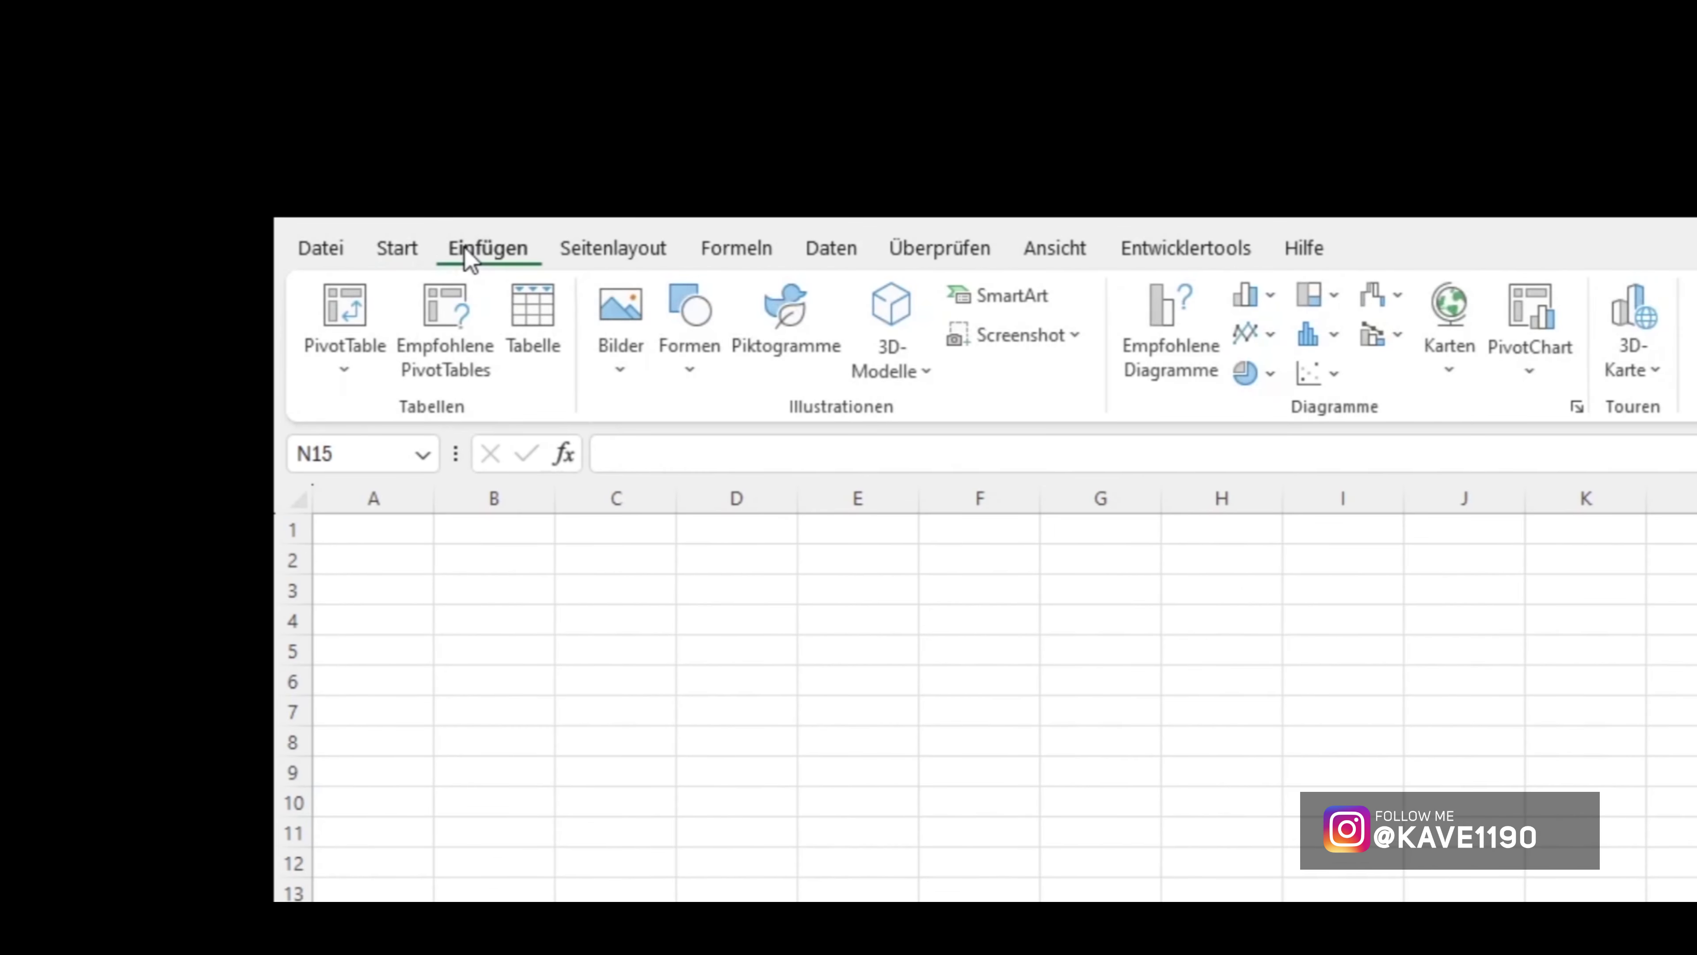
left_click(681, 315)
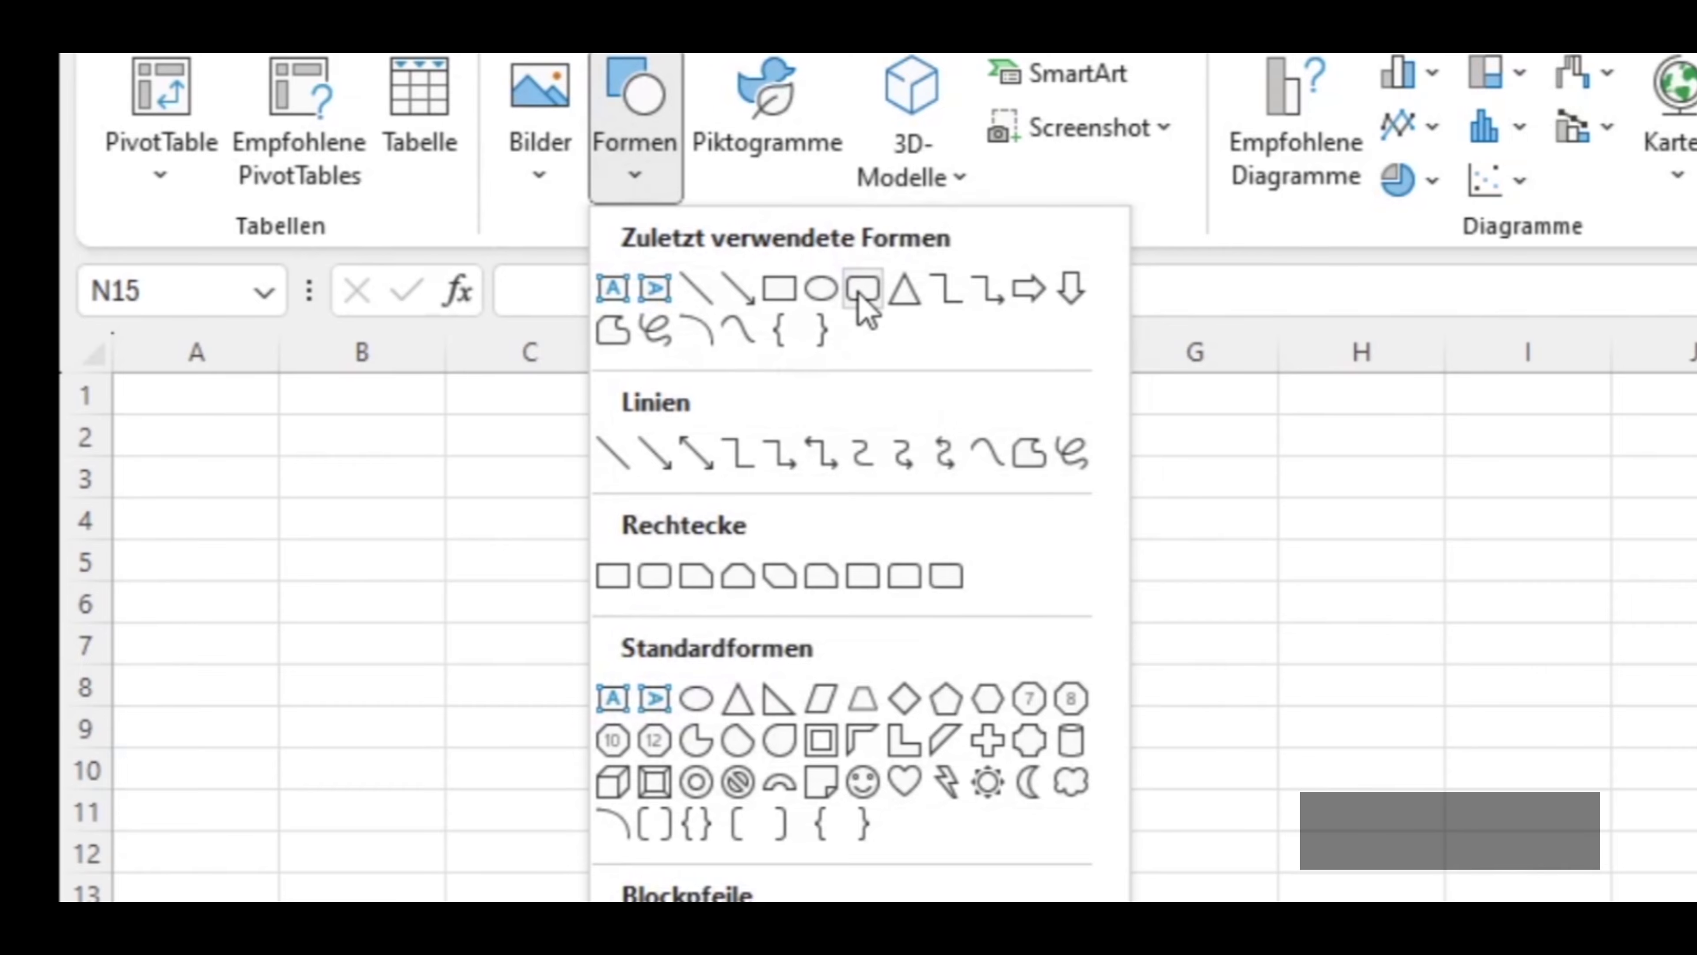
left_click(861, 290)
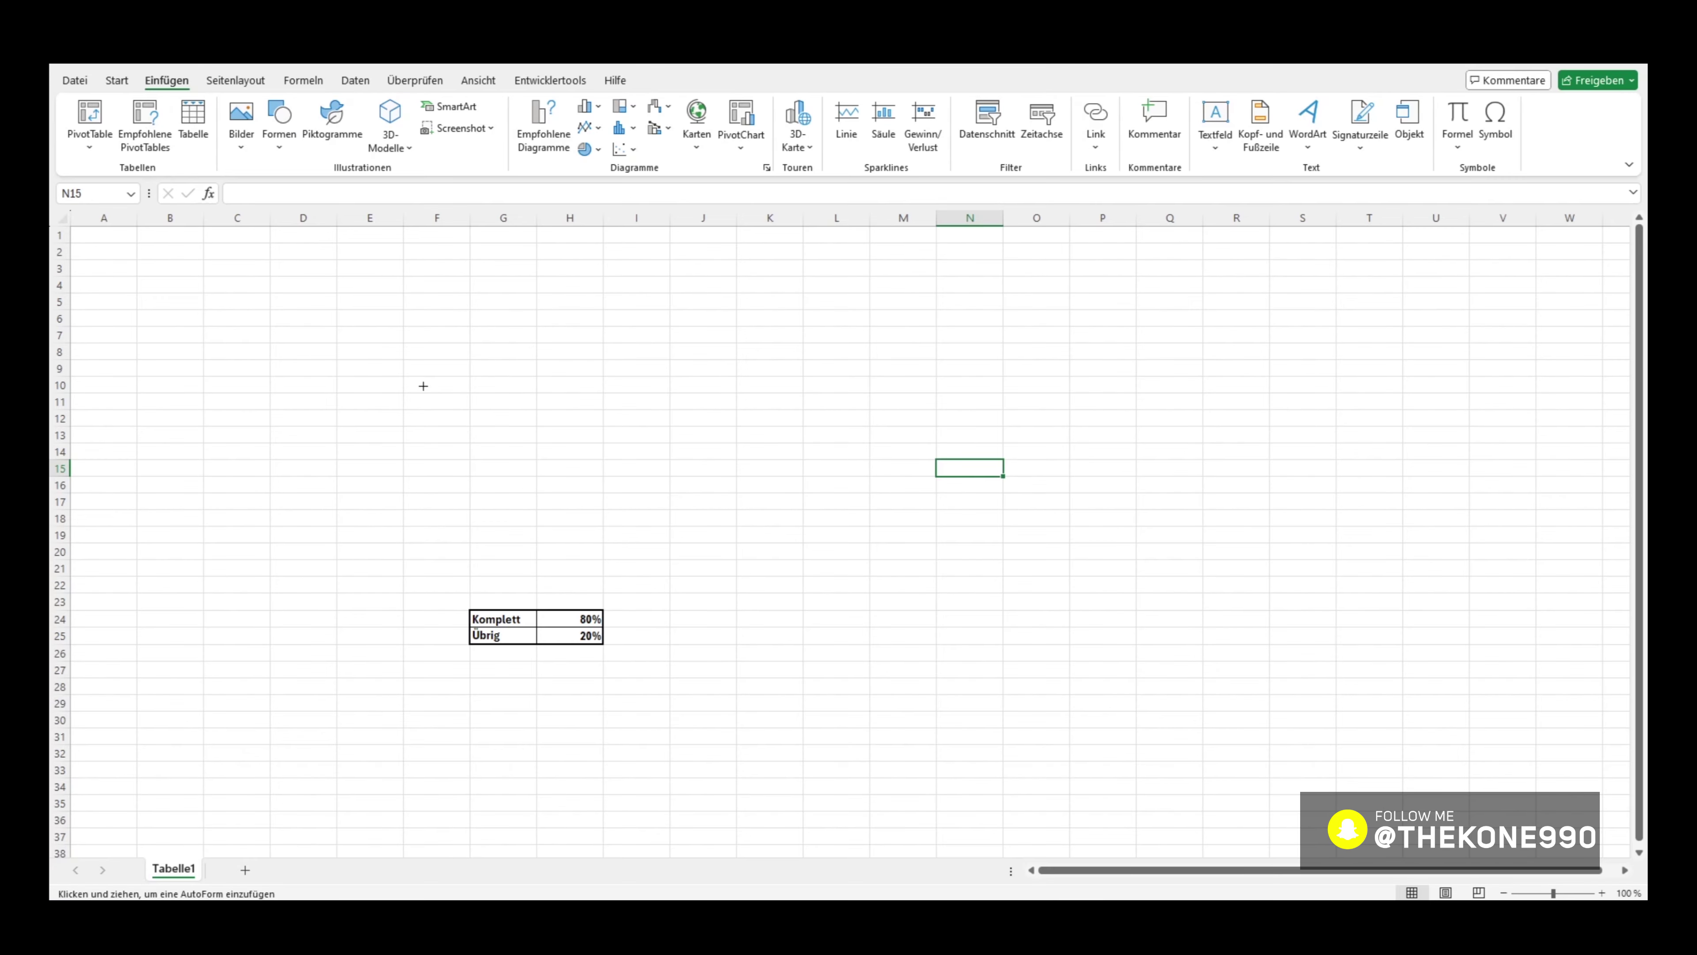
left_click_drag(397, 378, 635, 601)
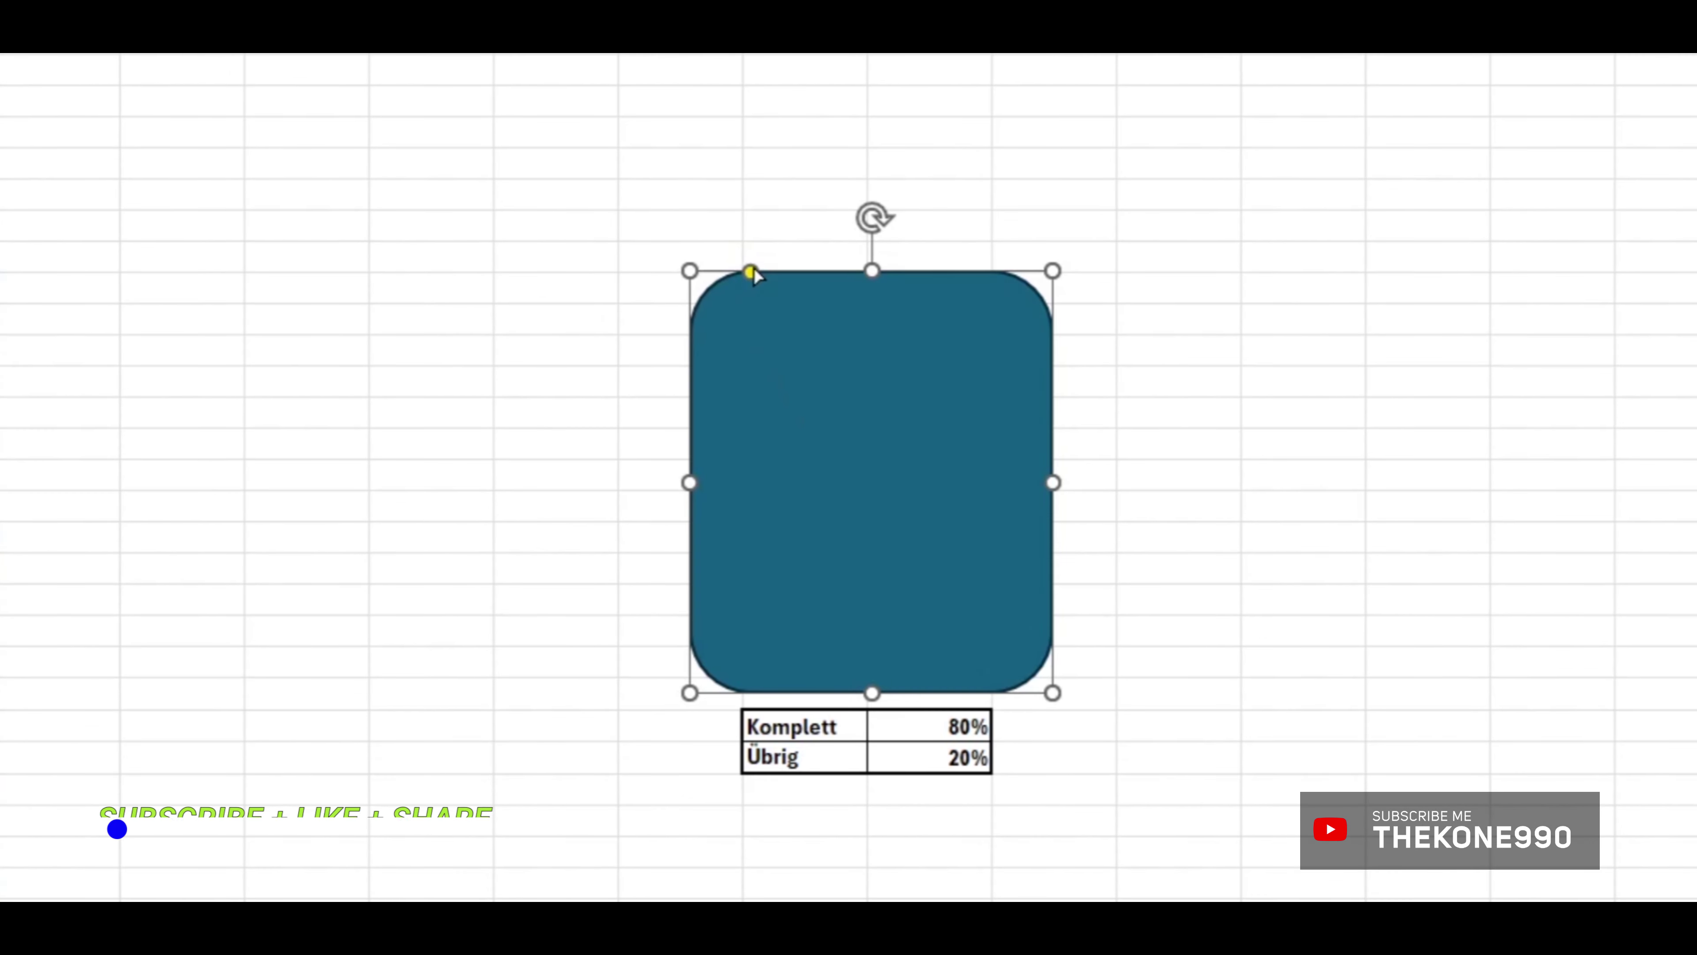
left_click_drag(751, 273, 733, 275)
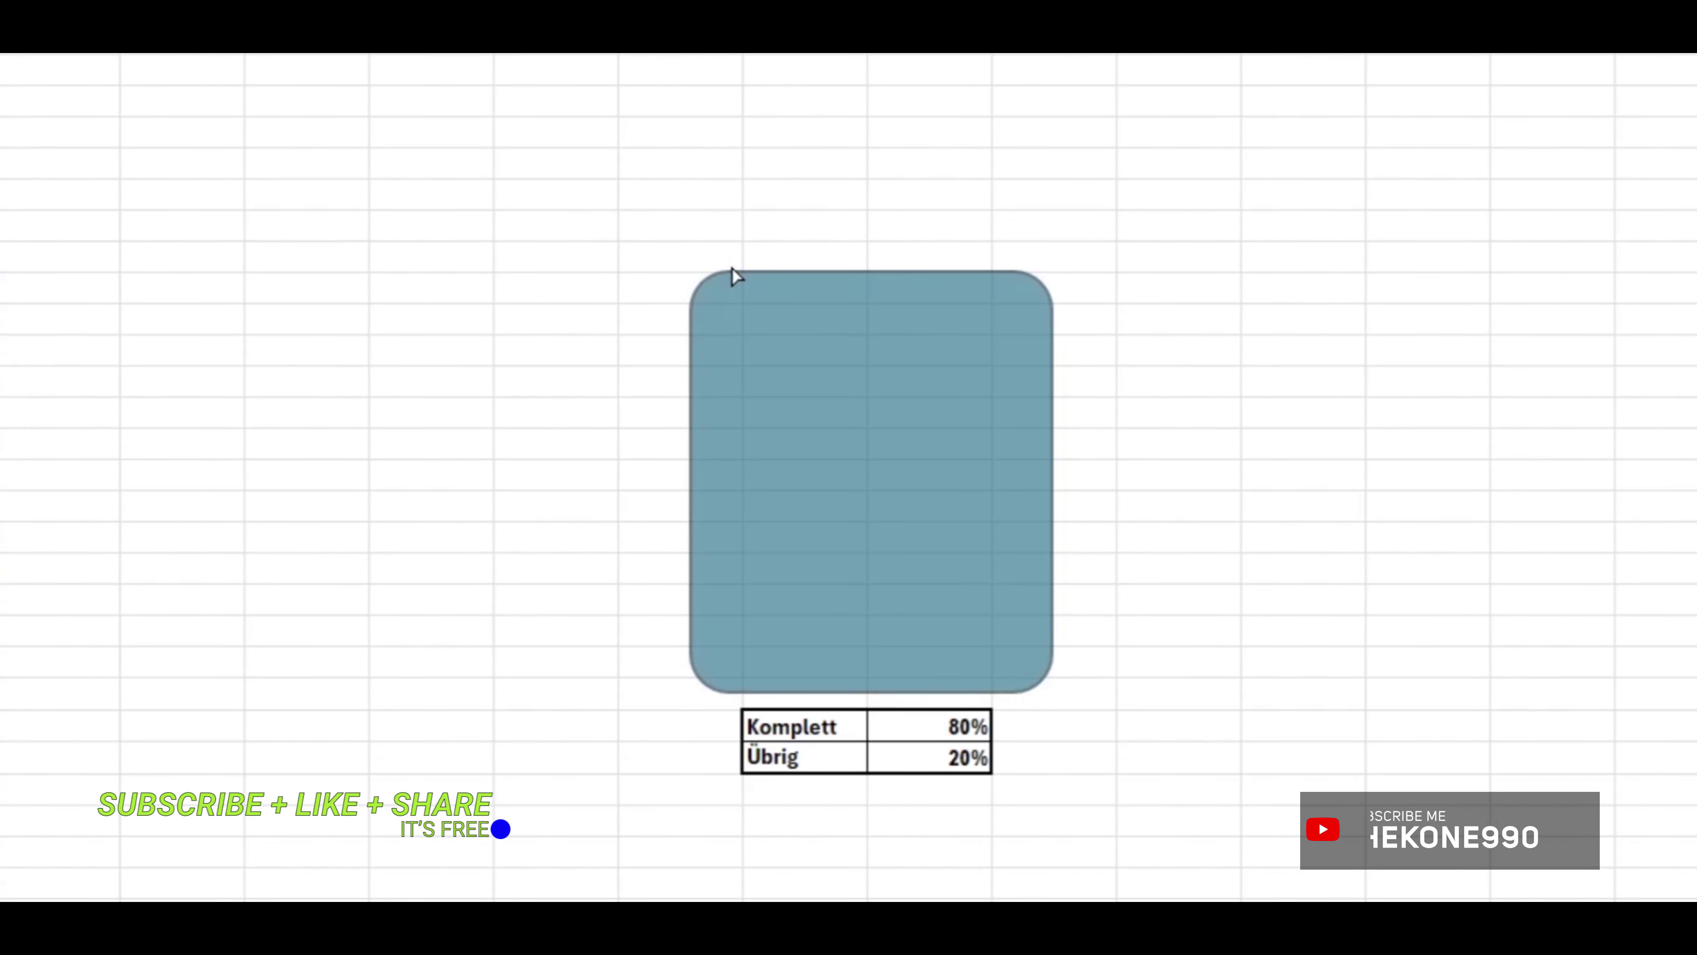
left_click_drag(732, 268, 717, 268)
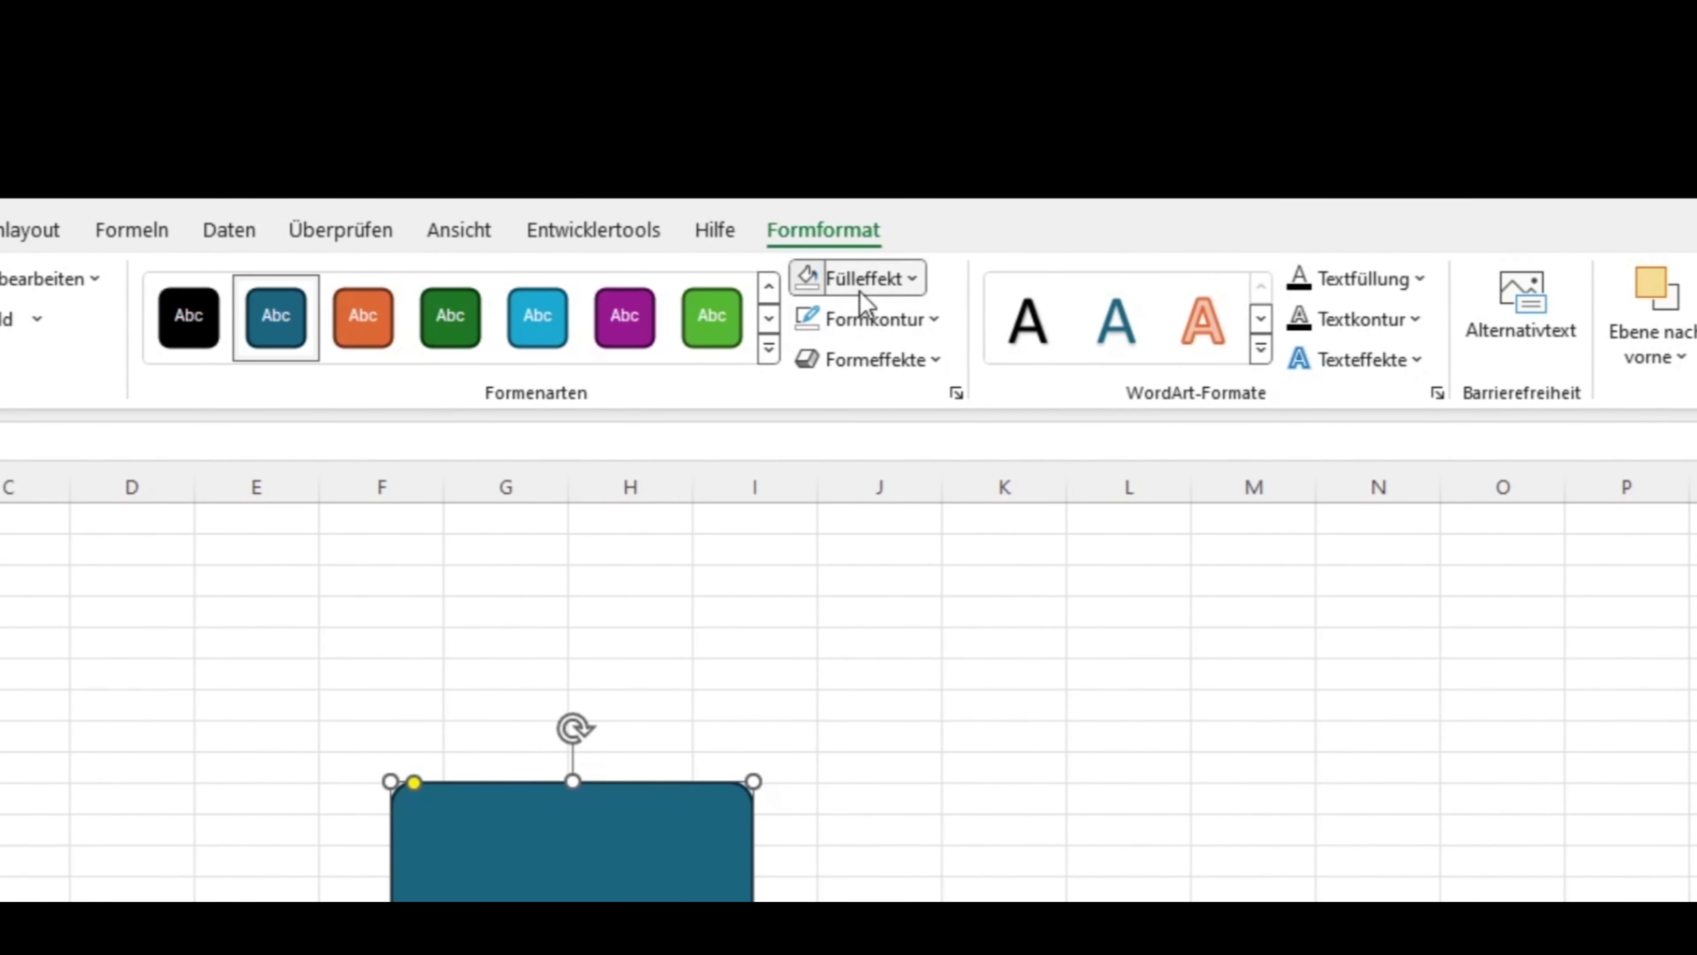
Fill the rounded card with Dunkelblau and set its outline to Keine Kontur.
left_click(860, 277)
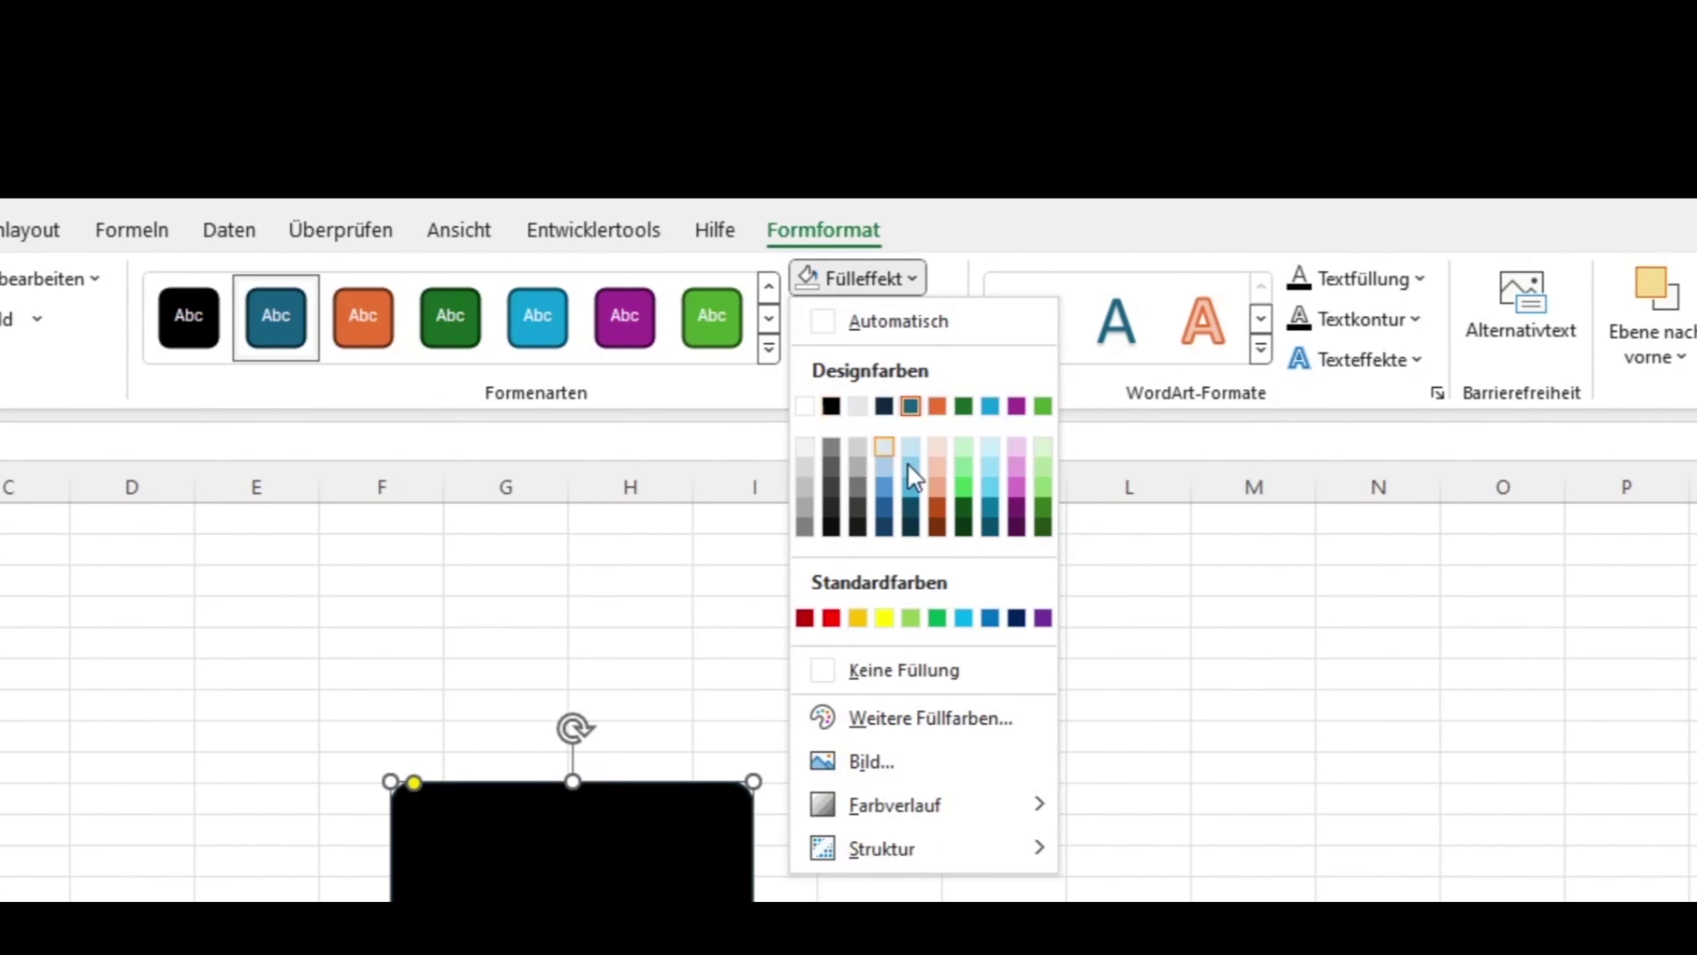
left_click(1023, 624)
left_click(871, 321)
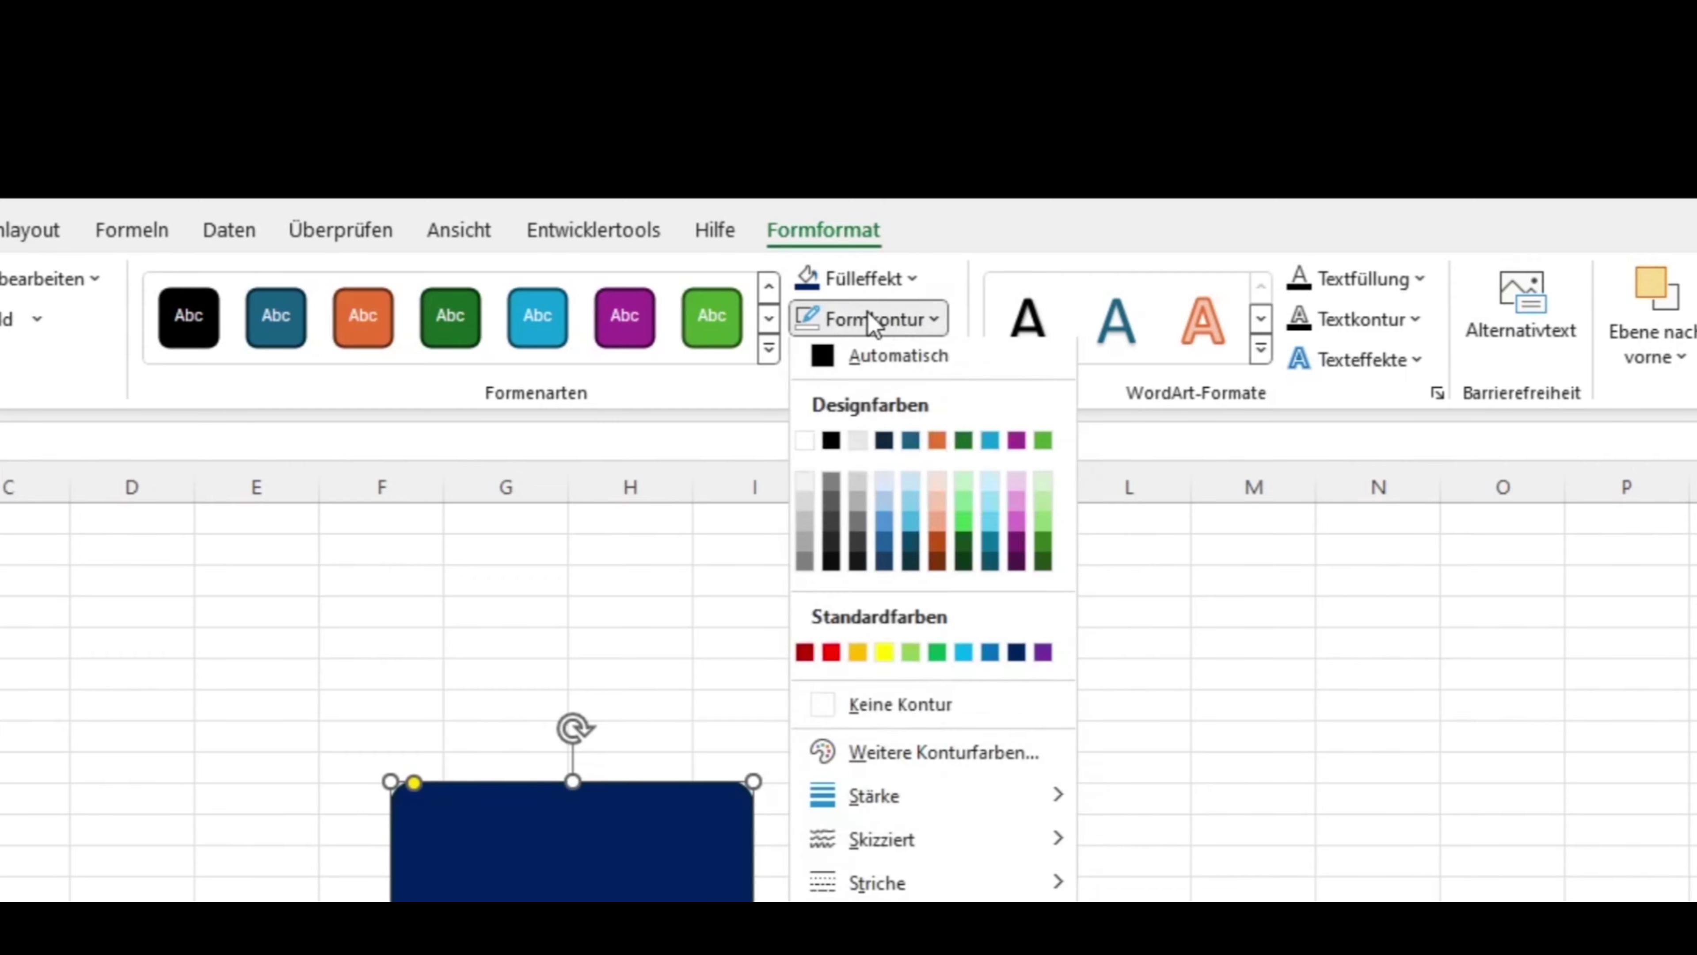
left_click(886, 715)
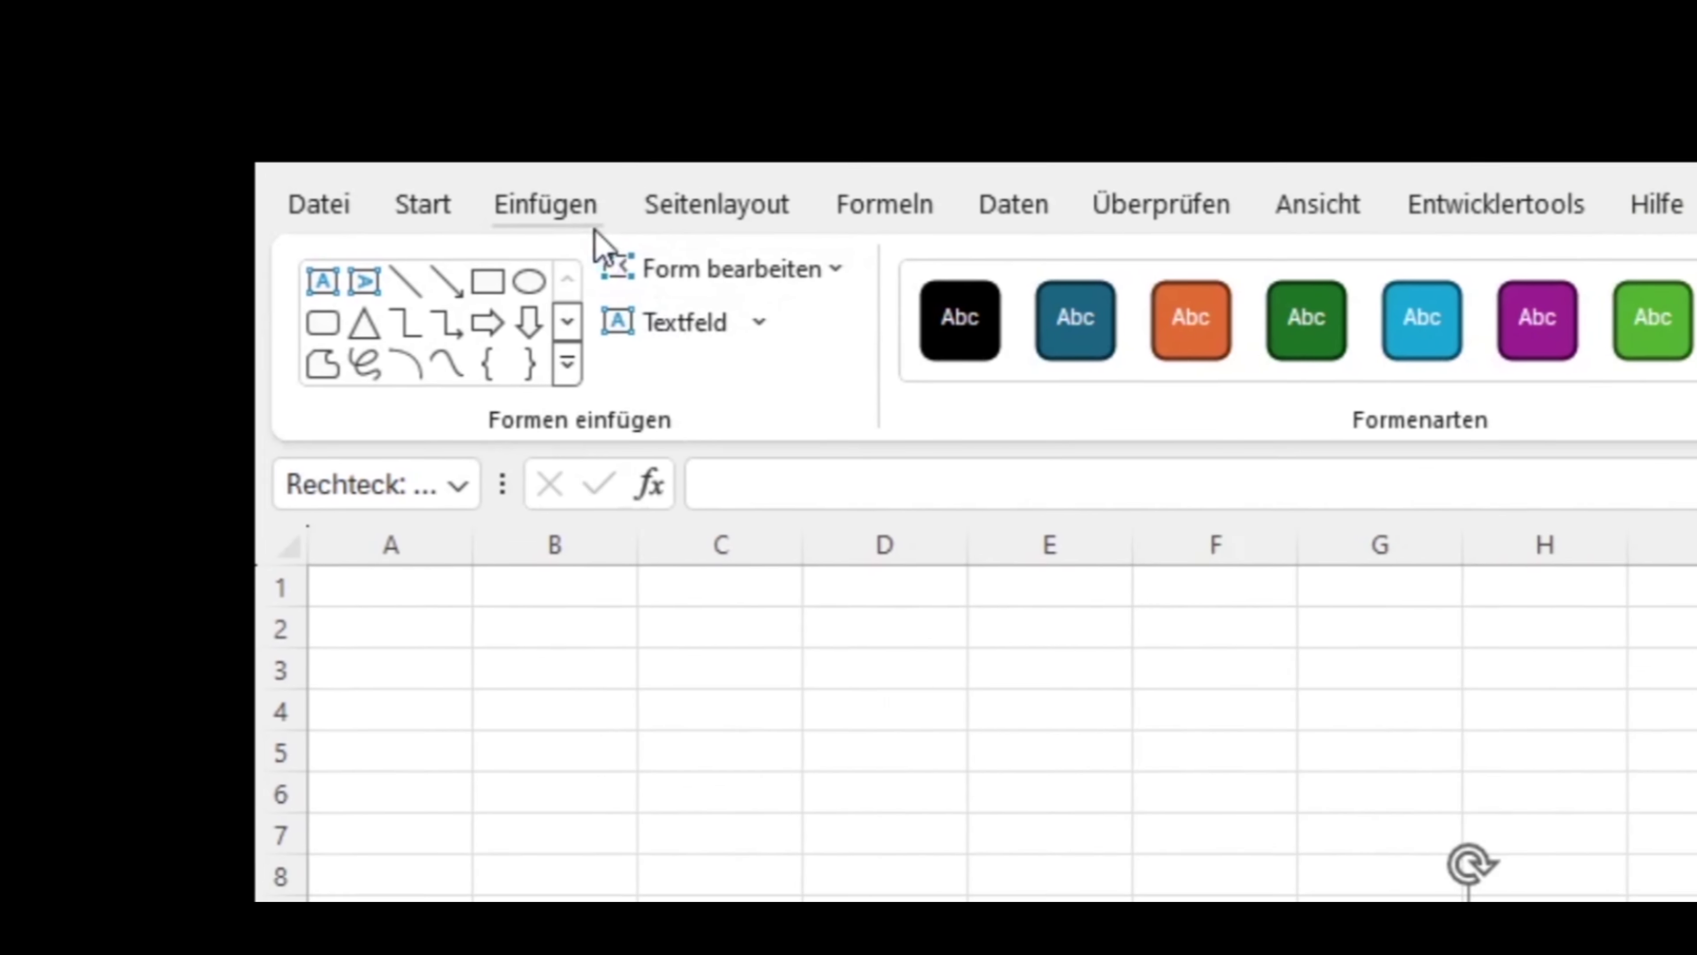
left_click(166, 81)
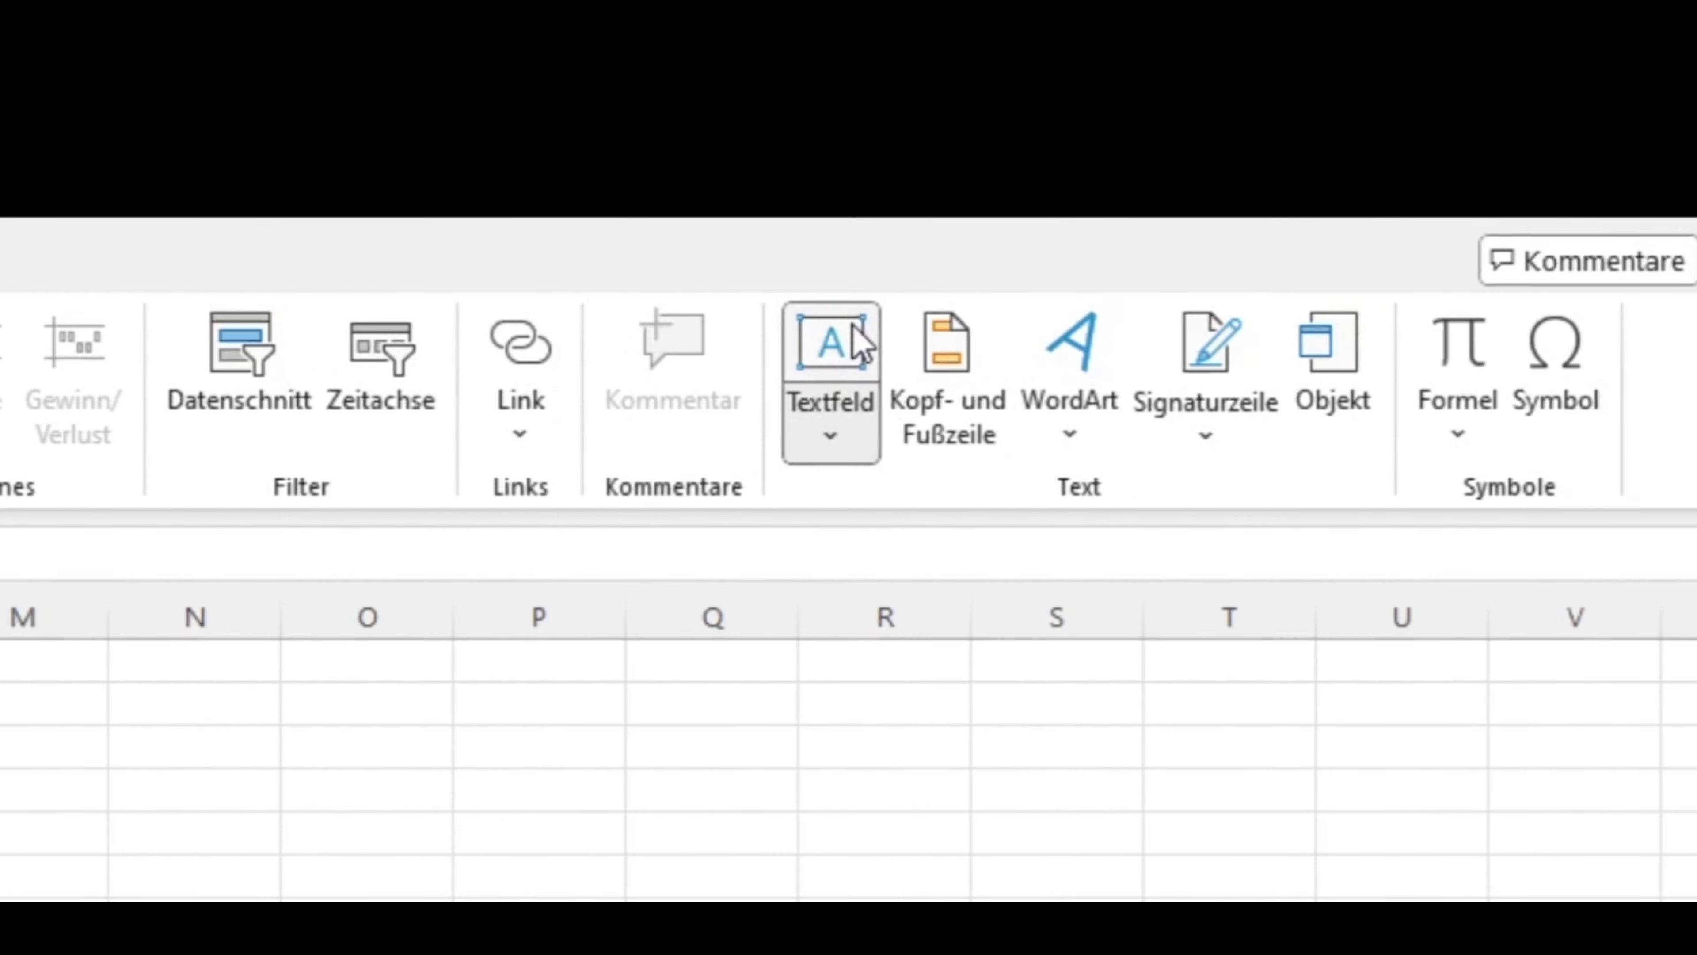
Add a 'Prozess' text box as the card title, then select the Komplett/Übrig table.
left_click(859, 344)
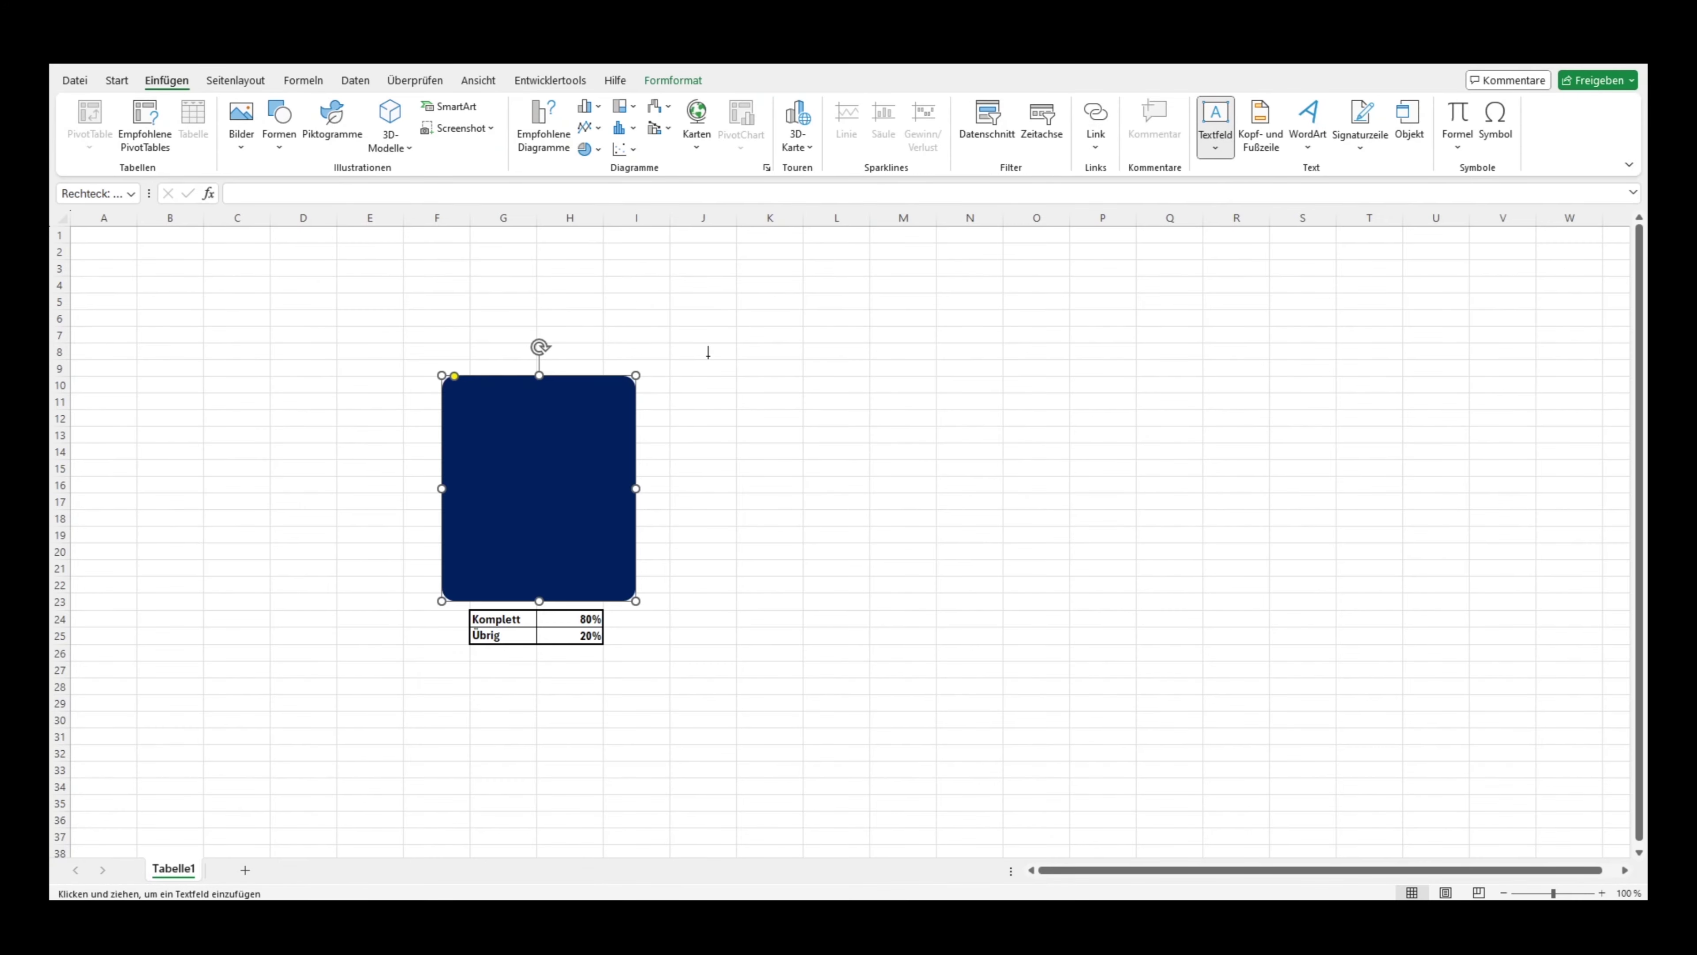
left_click(709, 352)
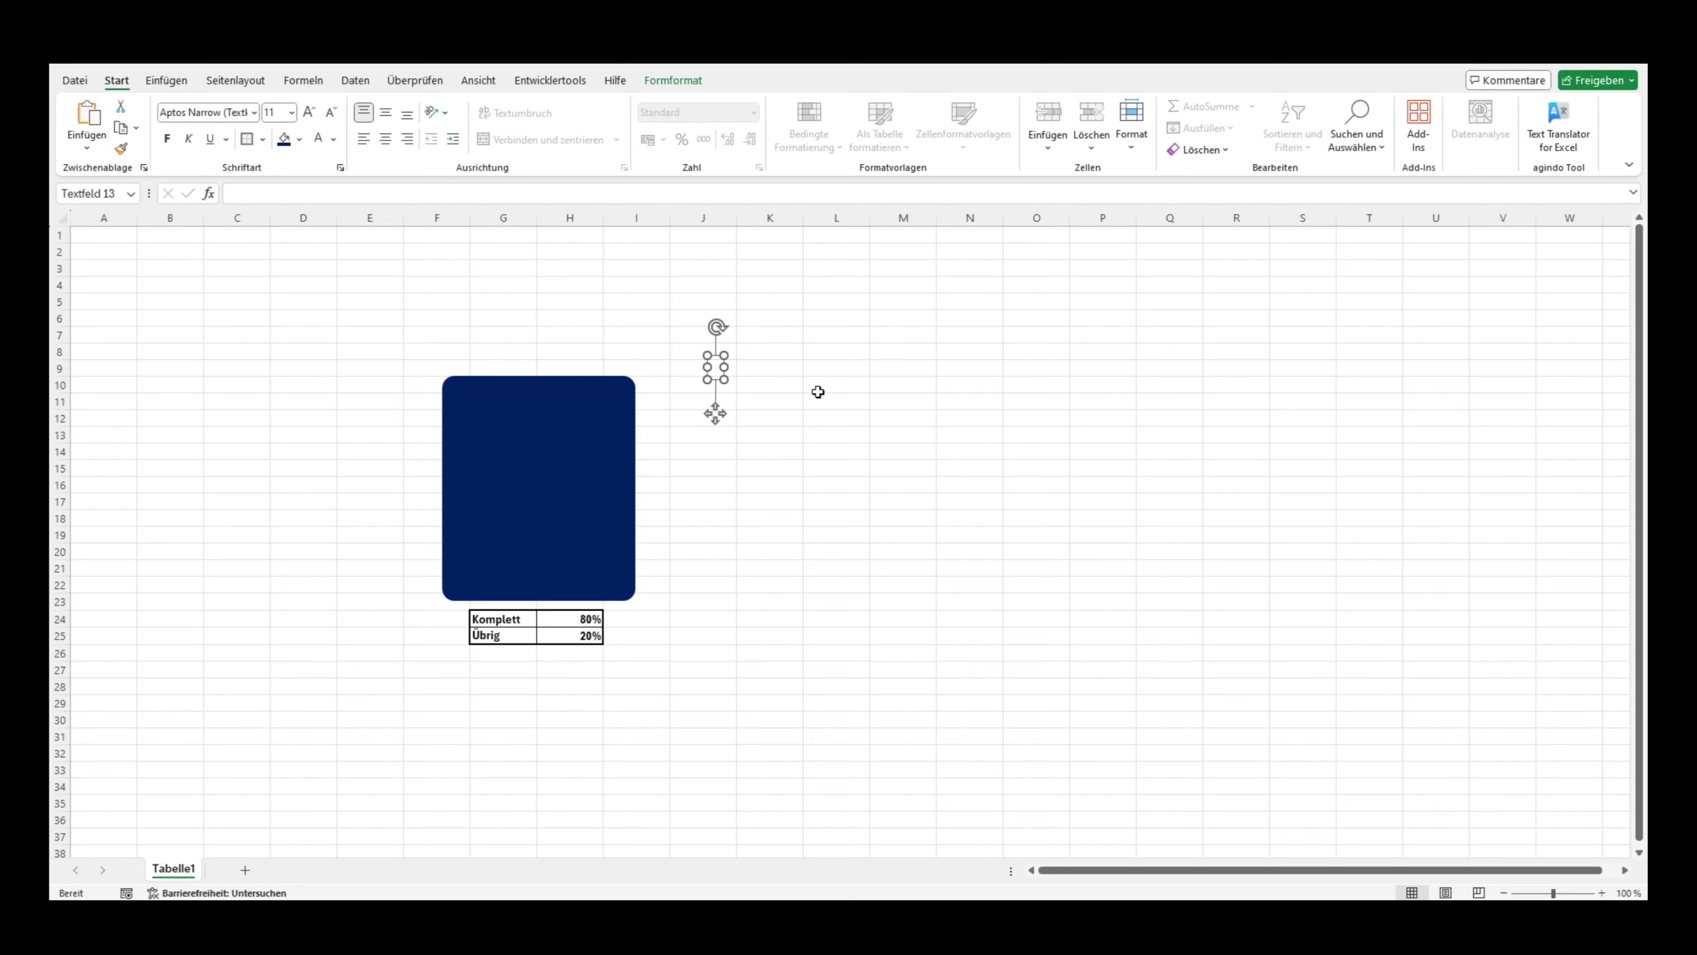
type("Prozess")
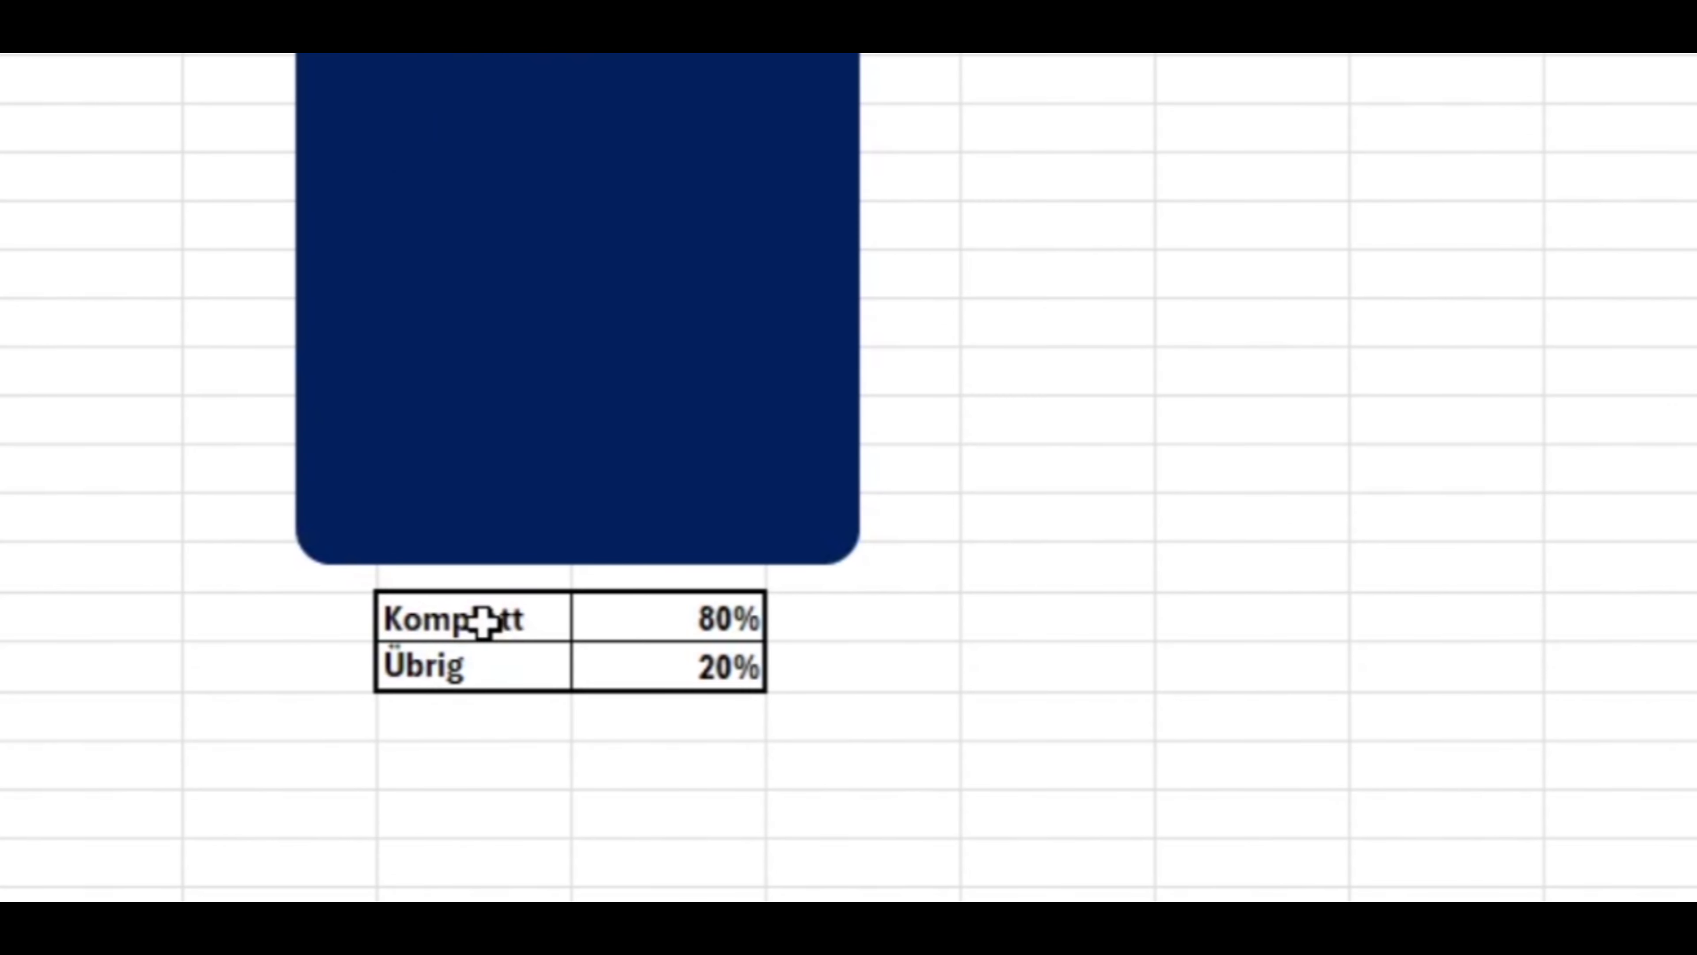
left_click_drag(492, 625, 648, 657)
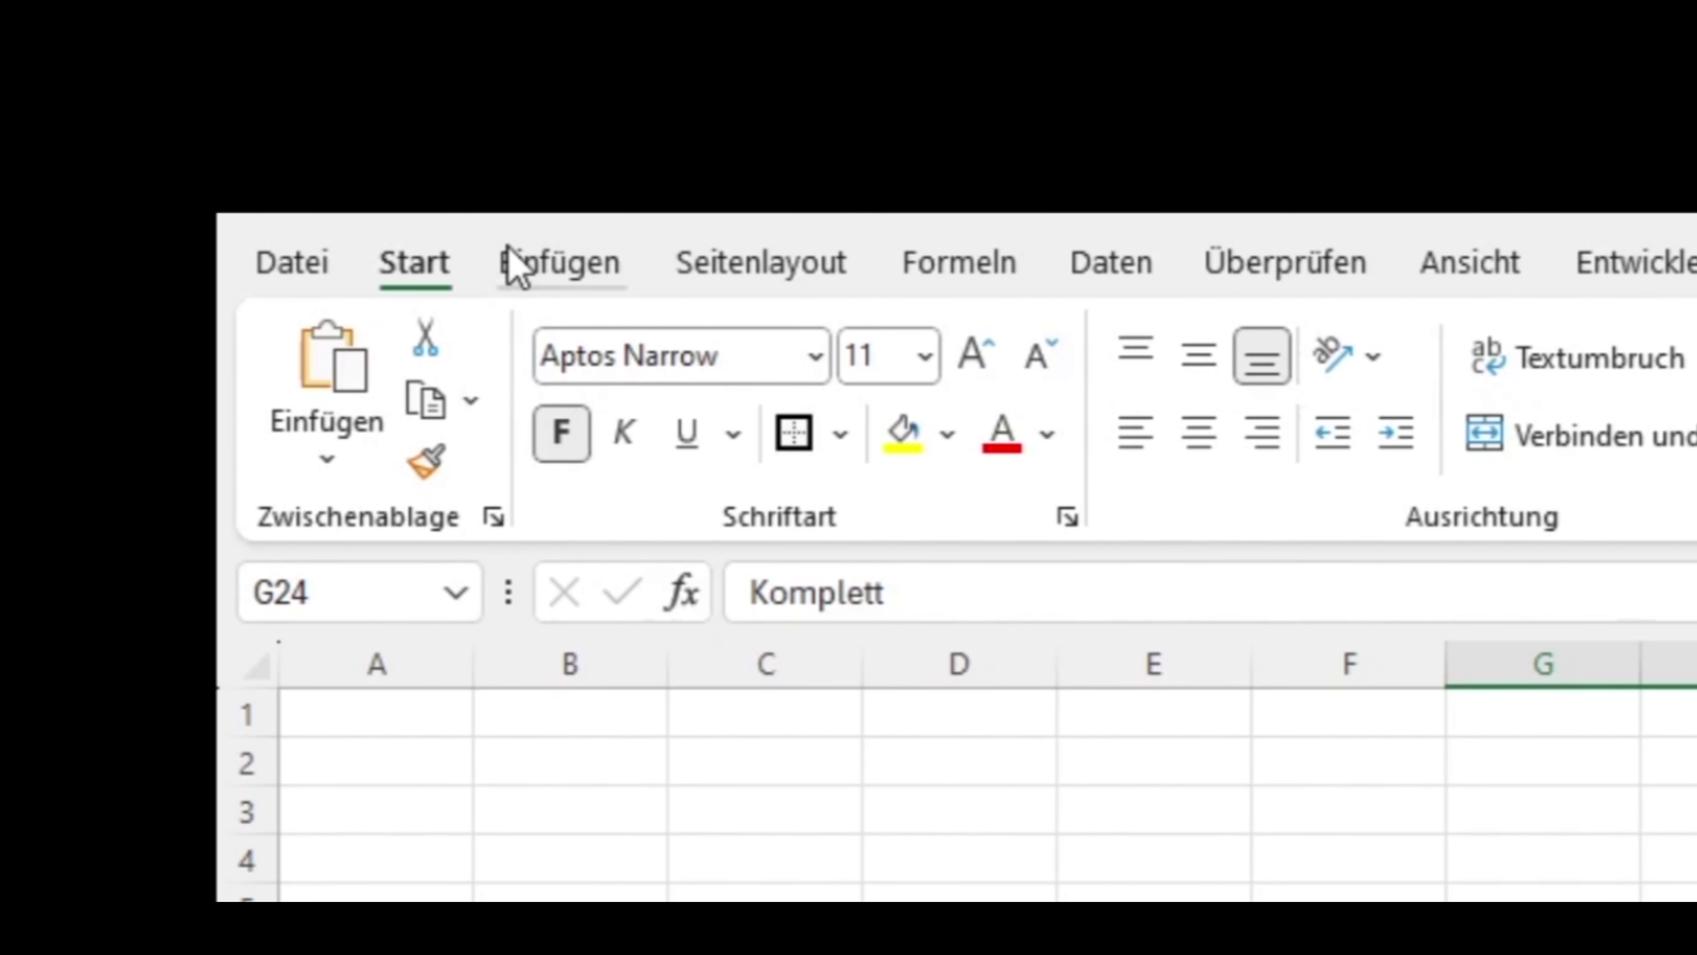
left_click(512, 266)
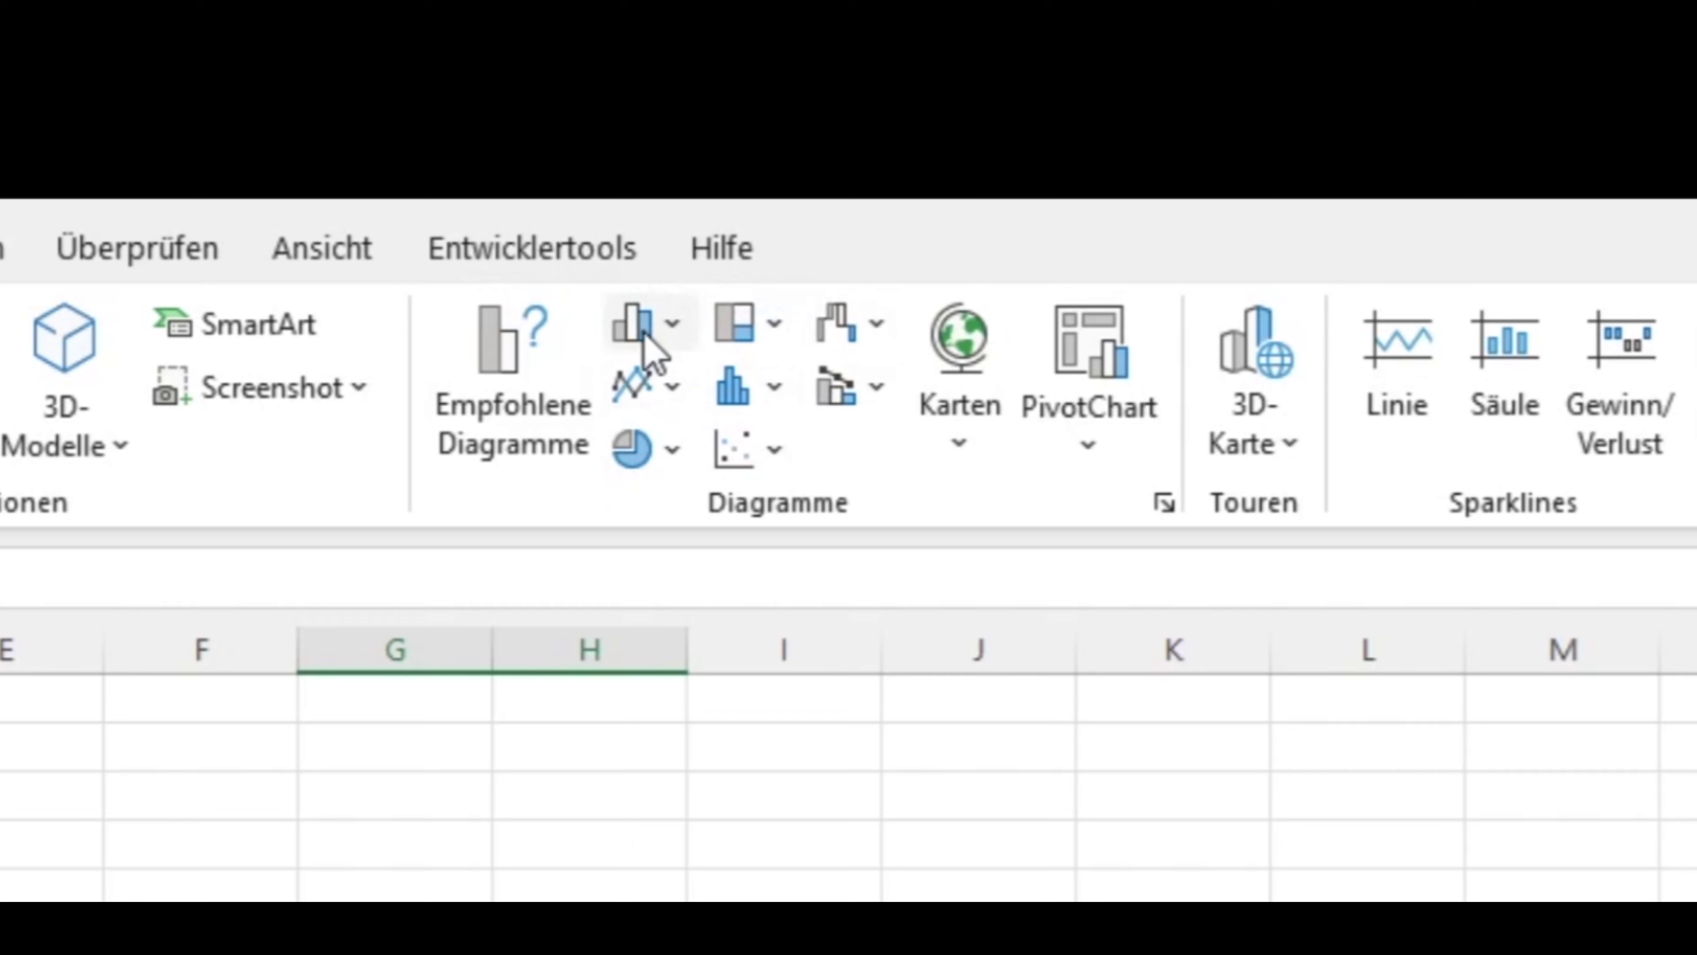
Insert a Ring chart of the table, delete its title and legend, and move it onto the card.
left_click(668, 449)
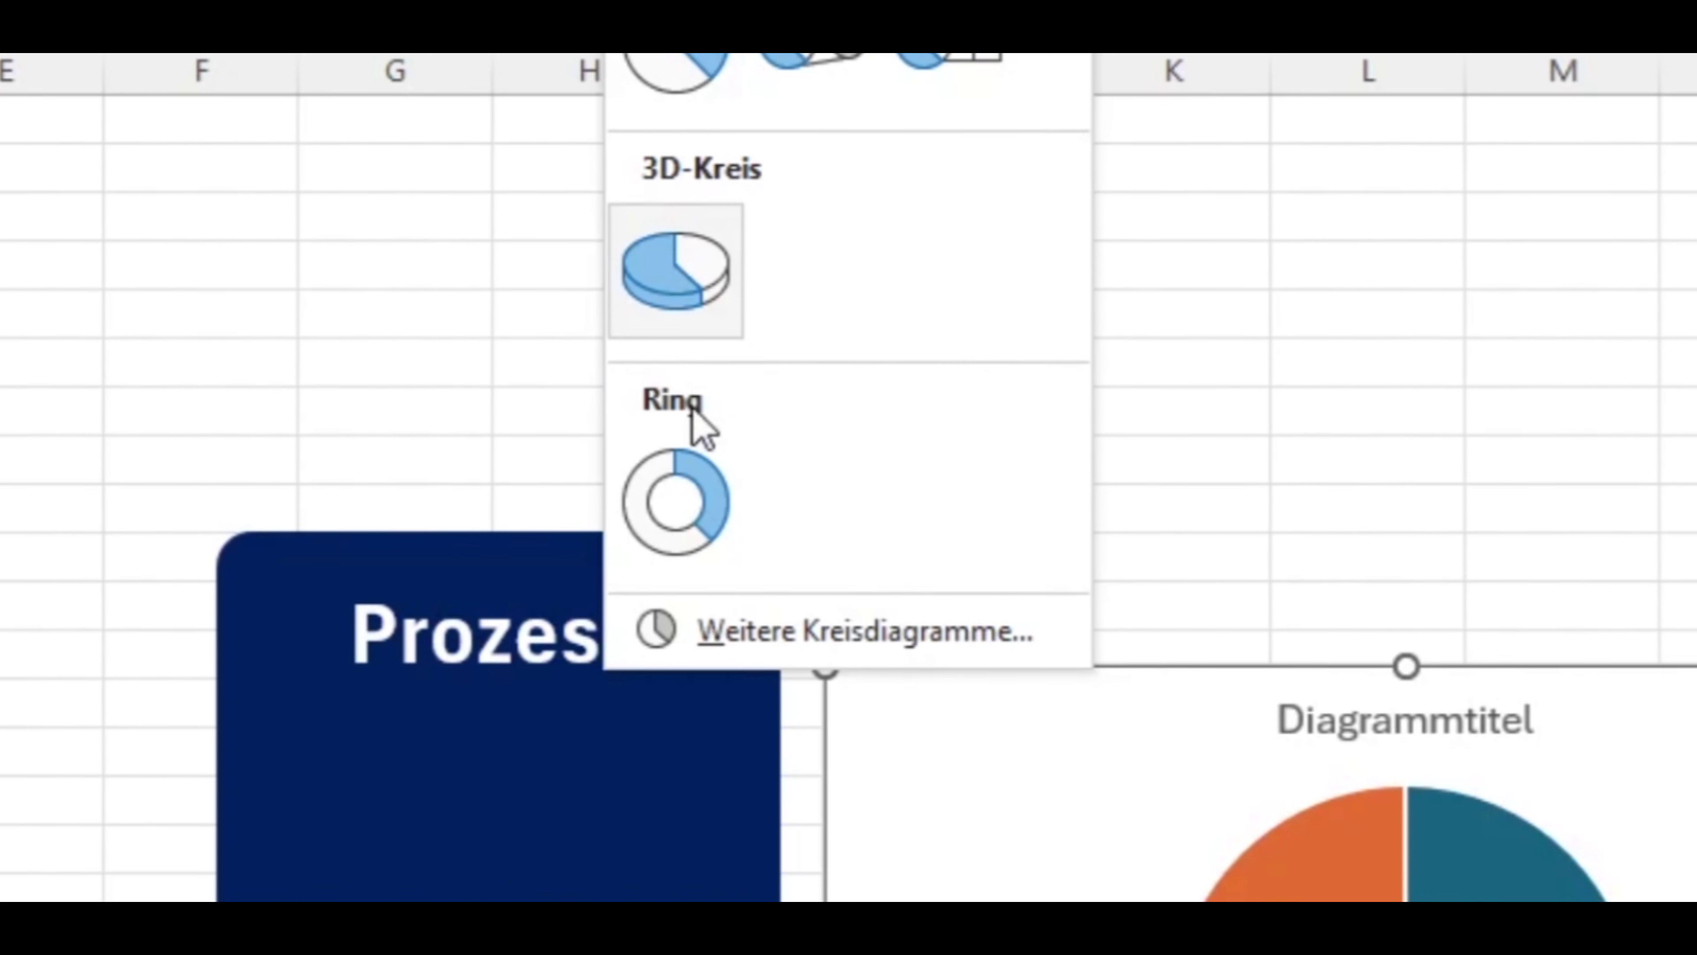
left_click(684, 469)
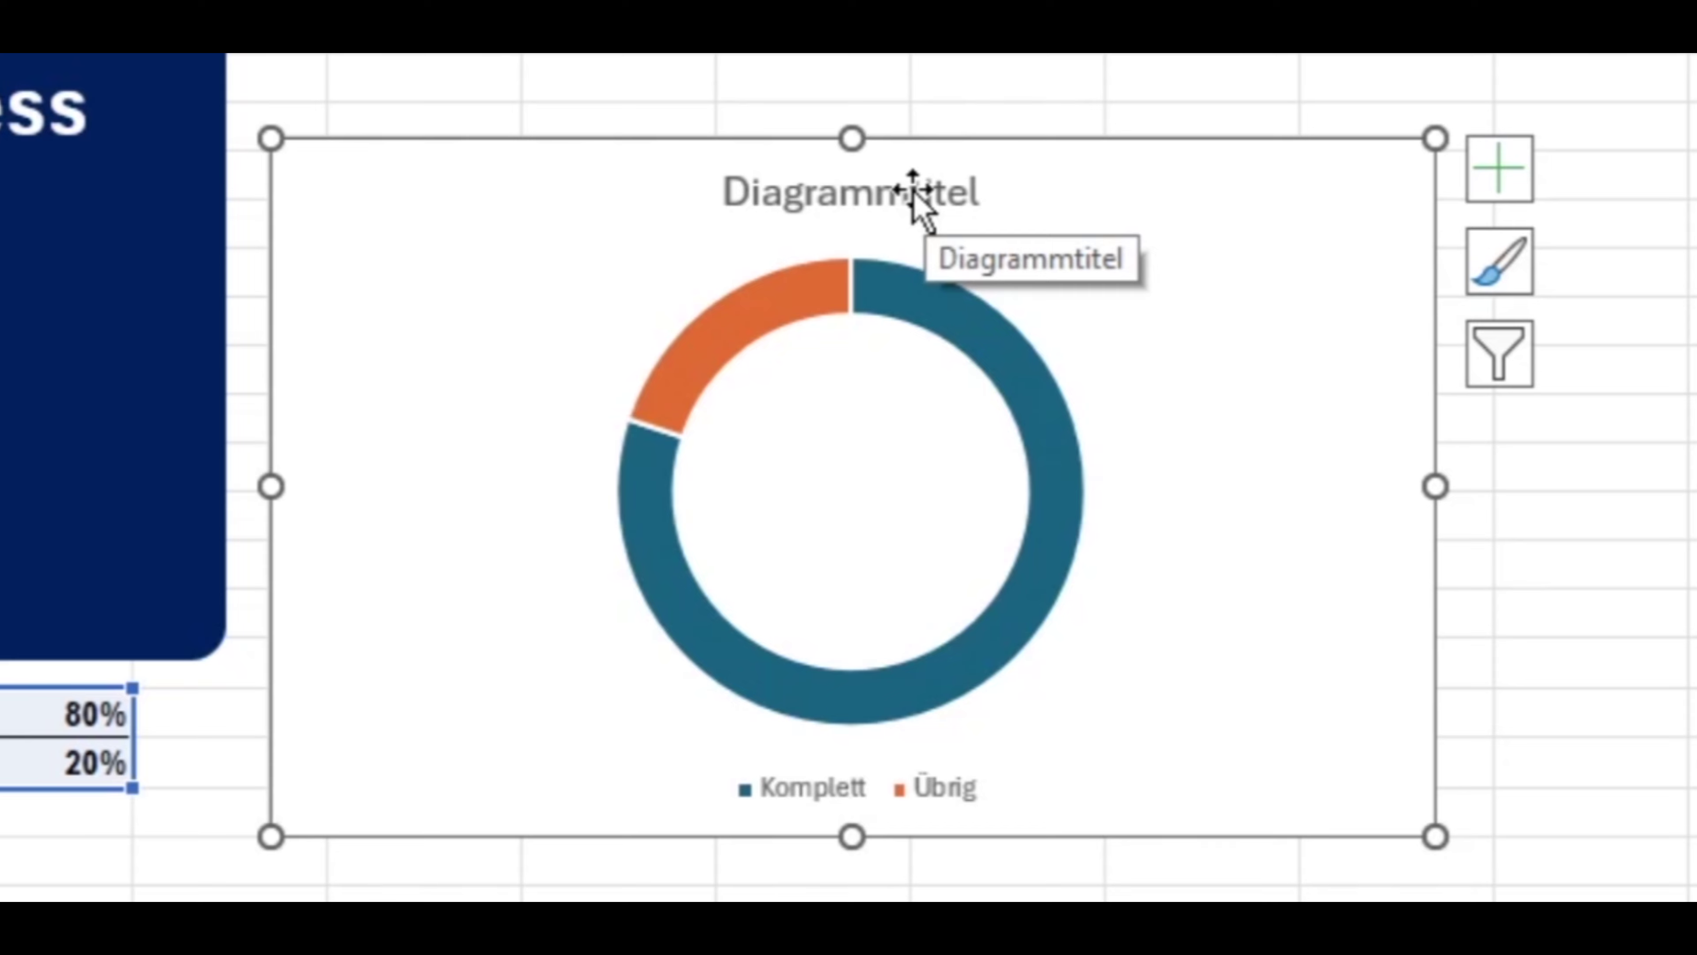
left_click(923, 194)
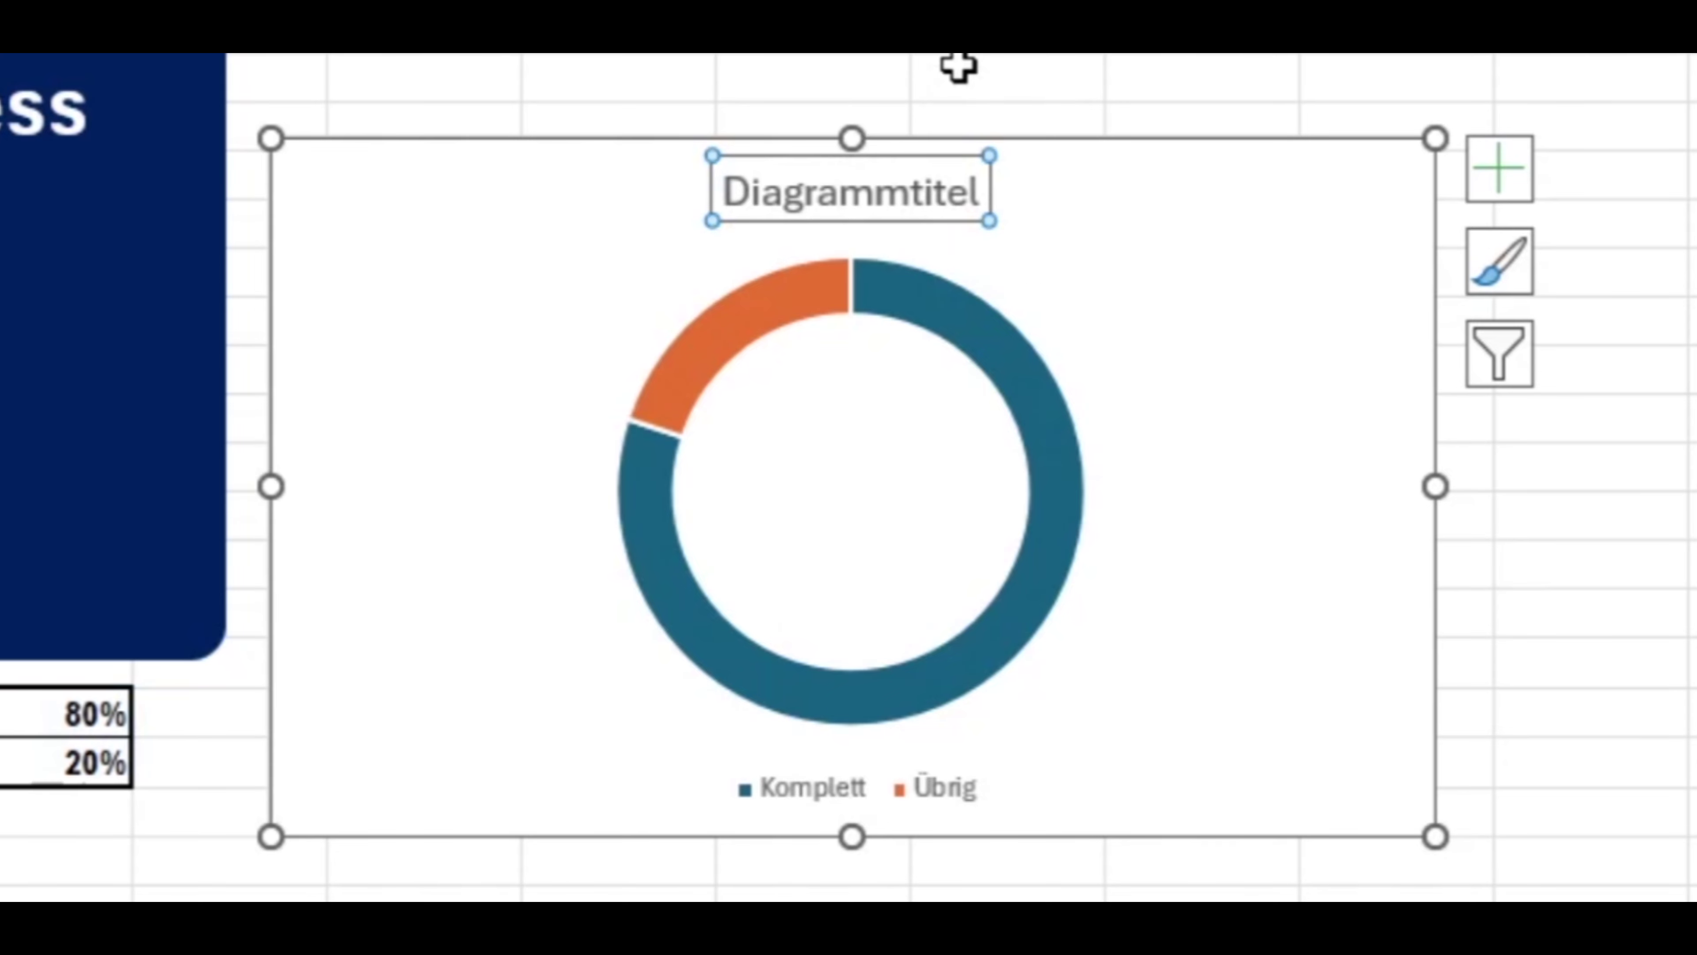
key("Delete")
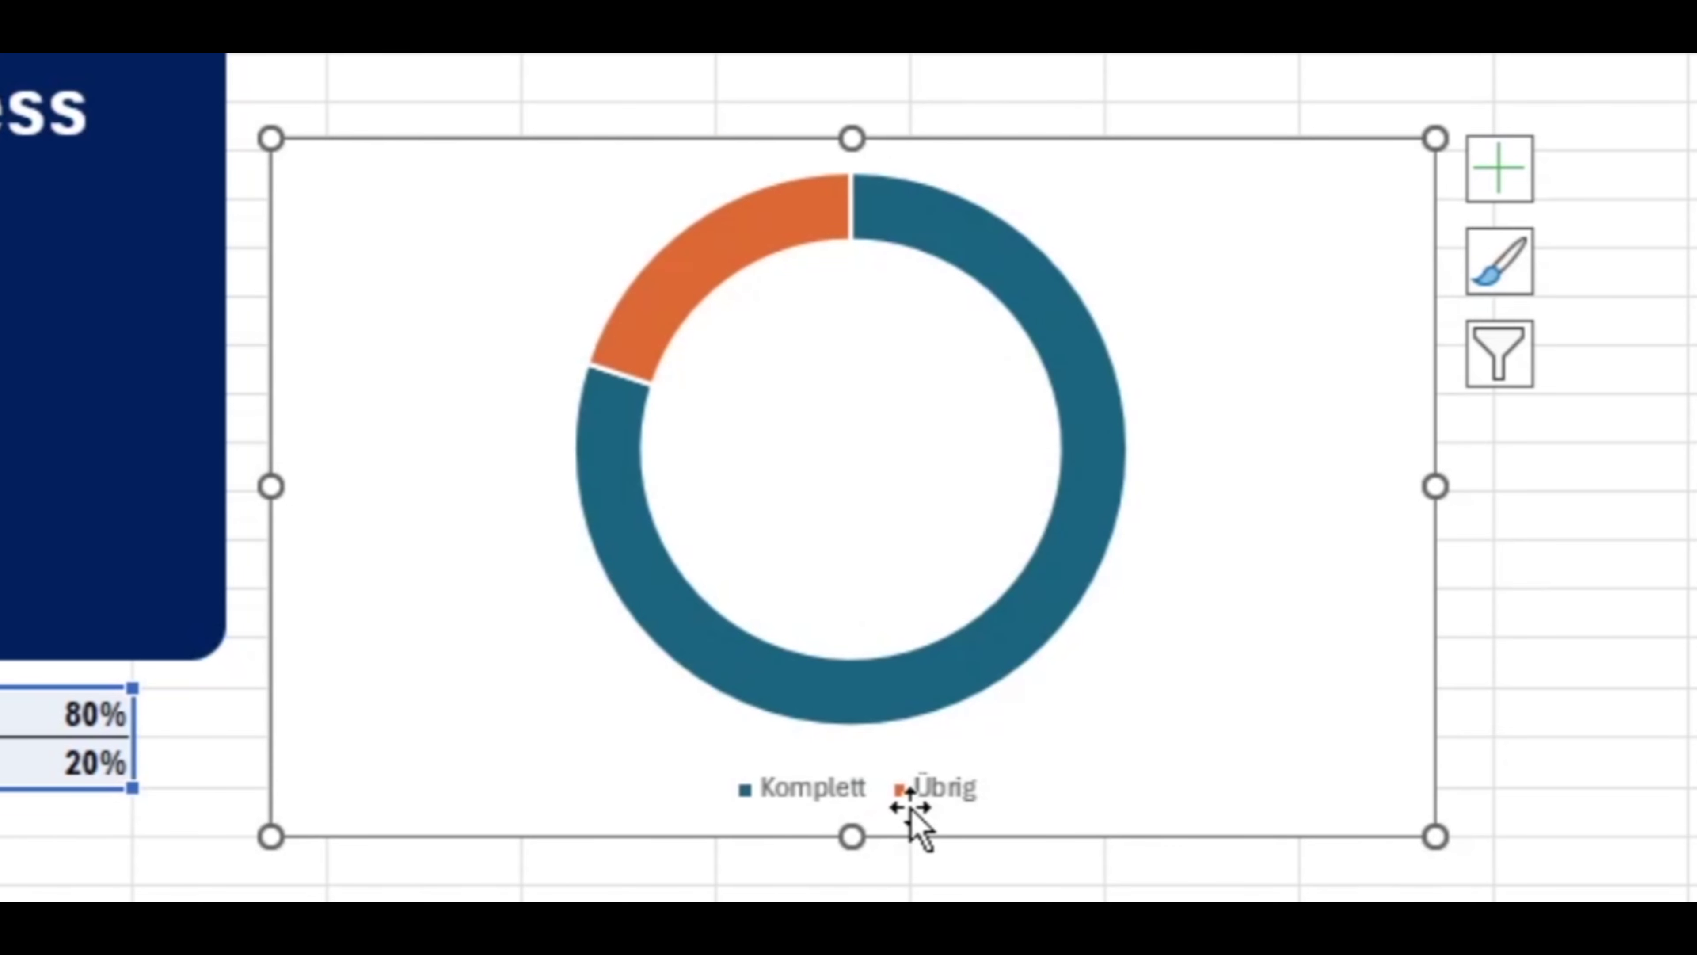
left_click(919, 791)
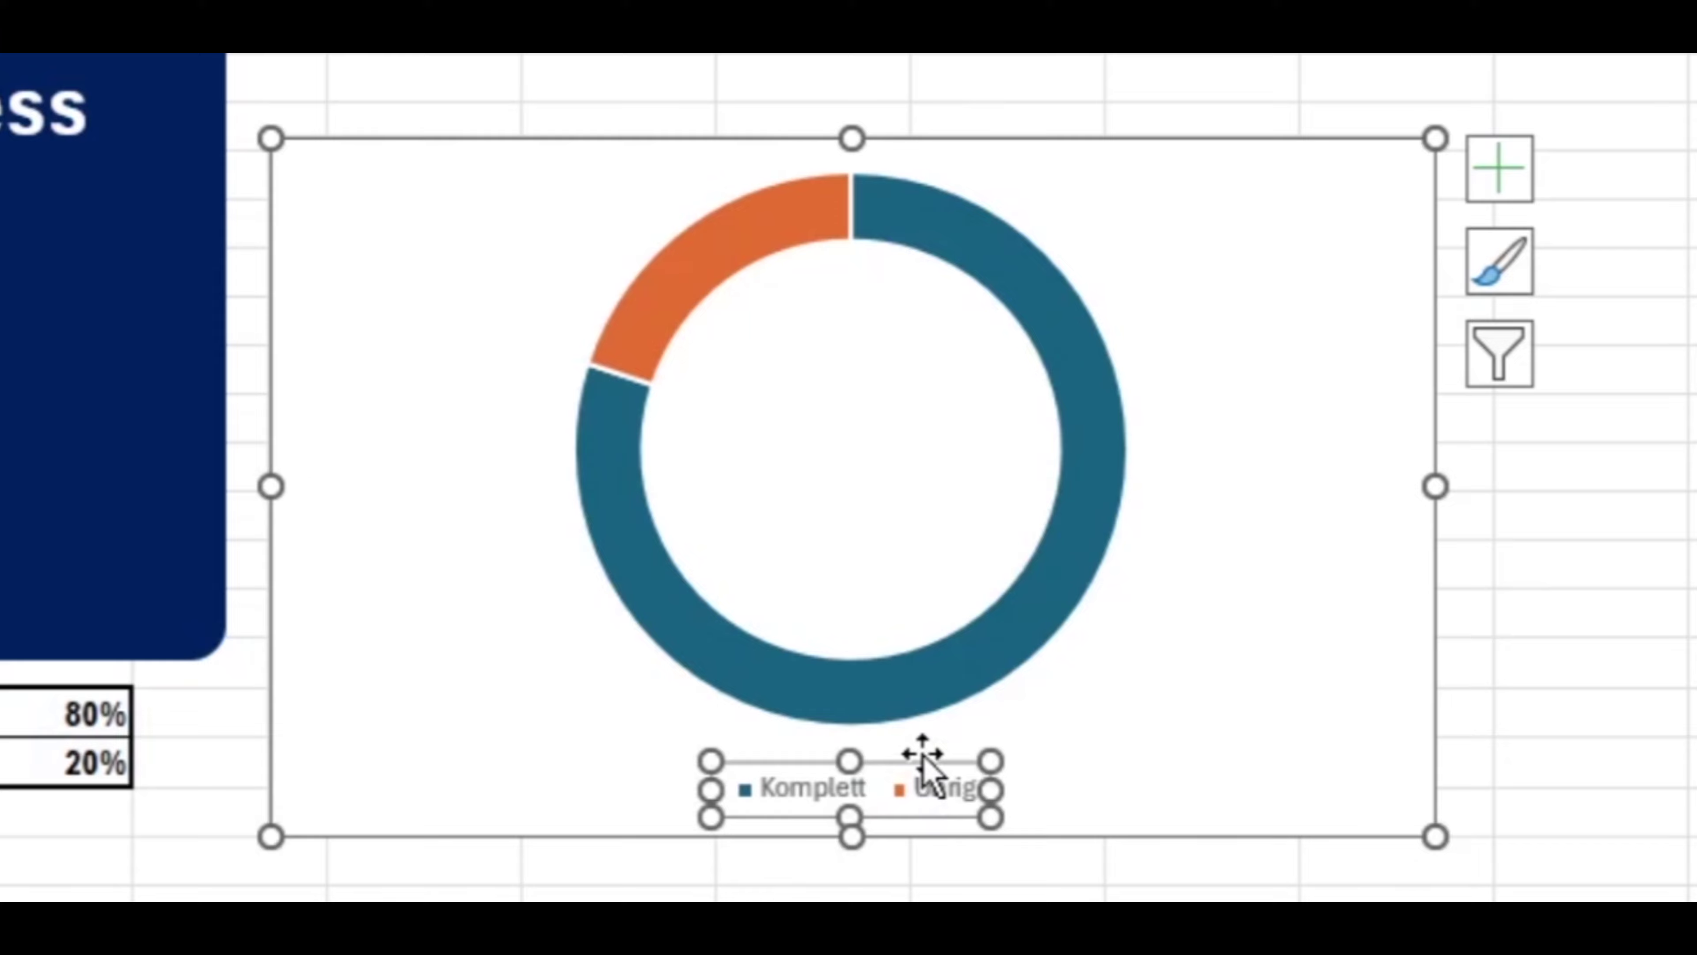
key("Delete")
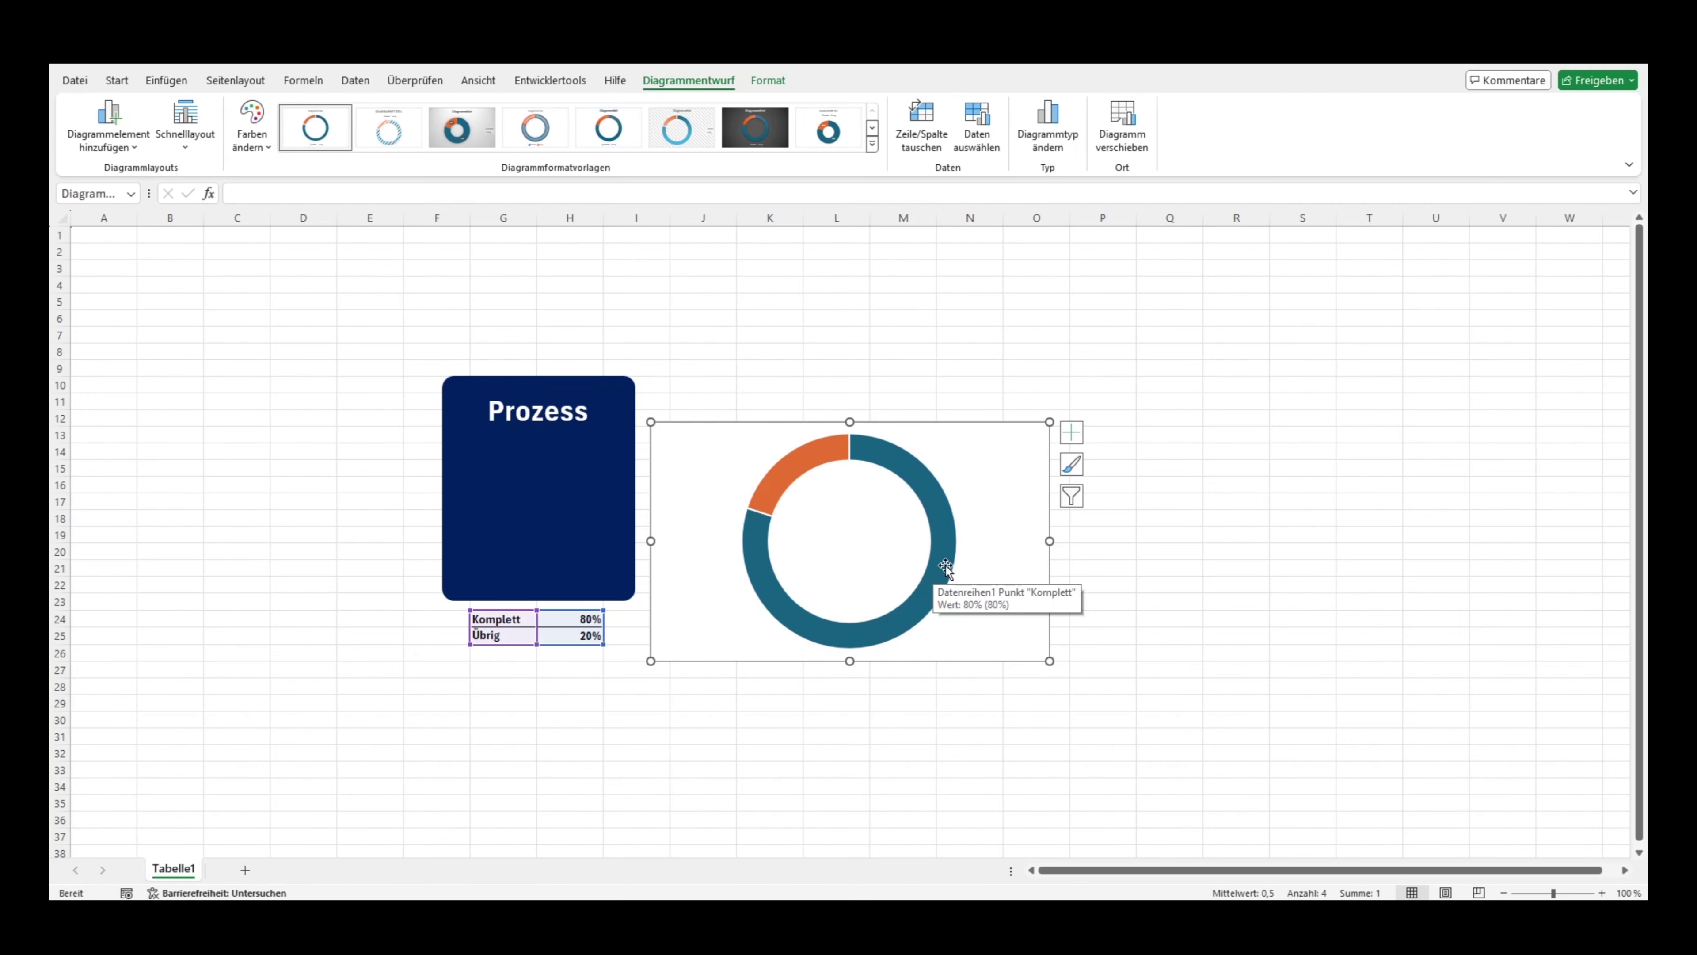
left_click_drag(944, 426, 646, 402)
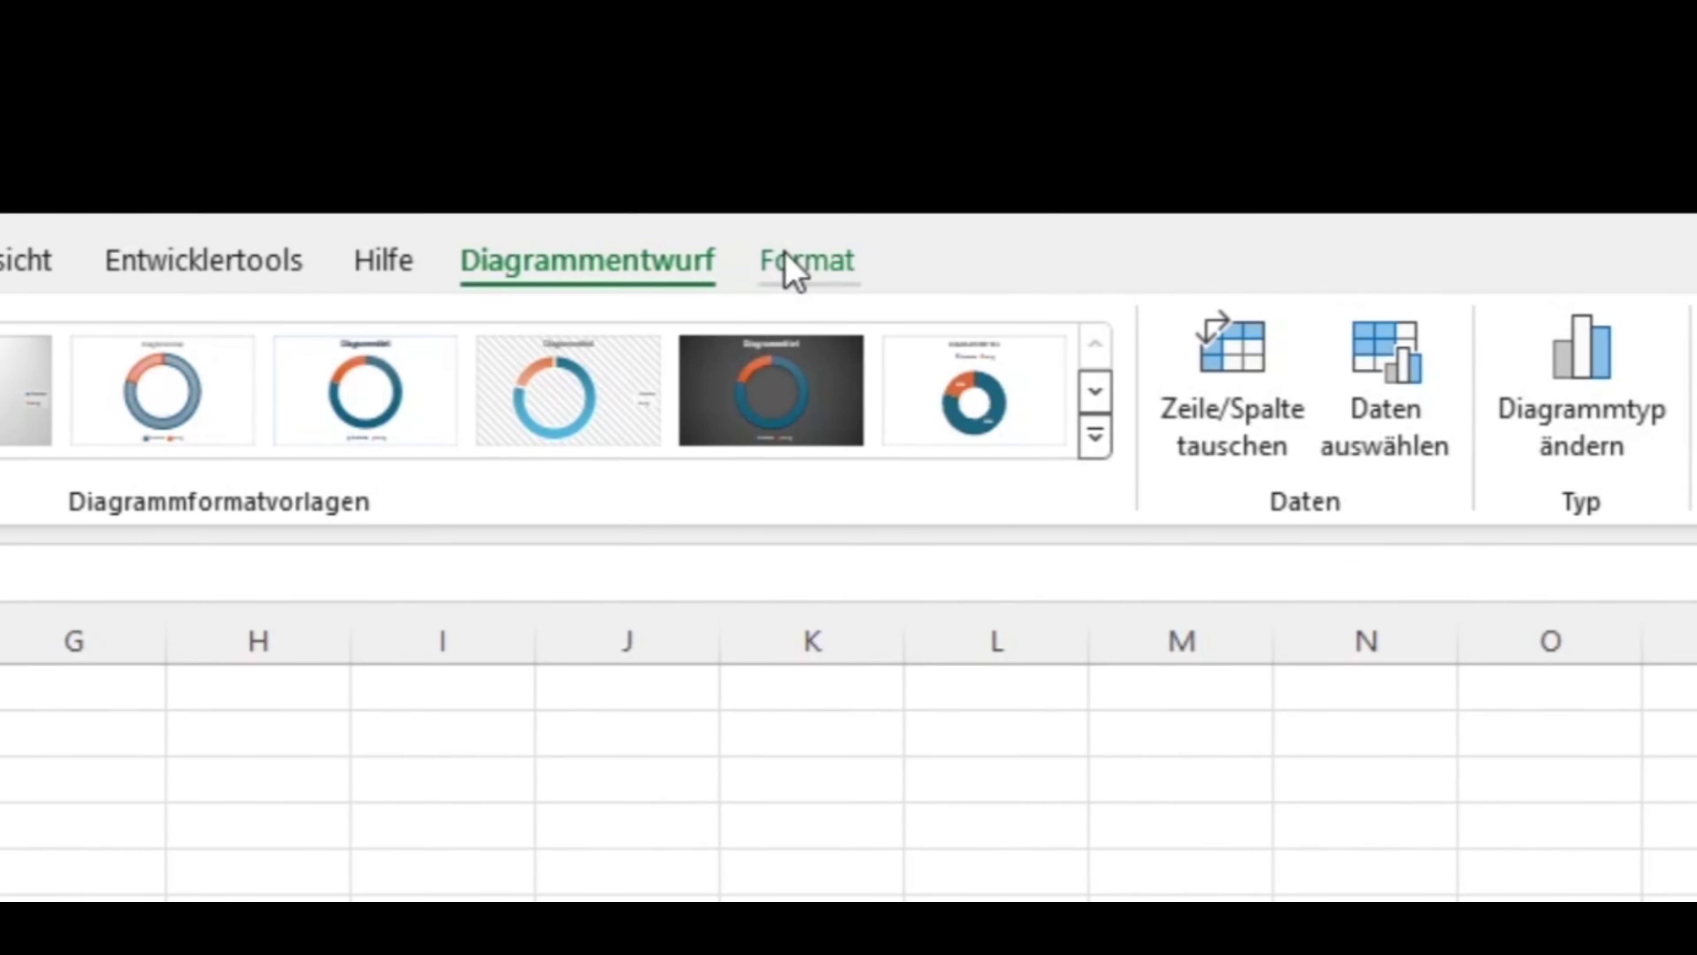
Set the chart area to Keine Füllung and shrink the chart to fit inside the card.
left_click(764, 79)
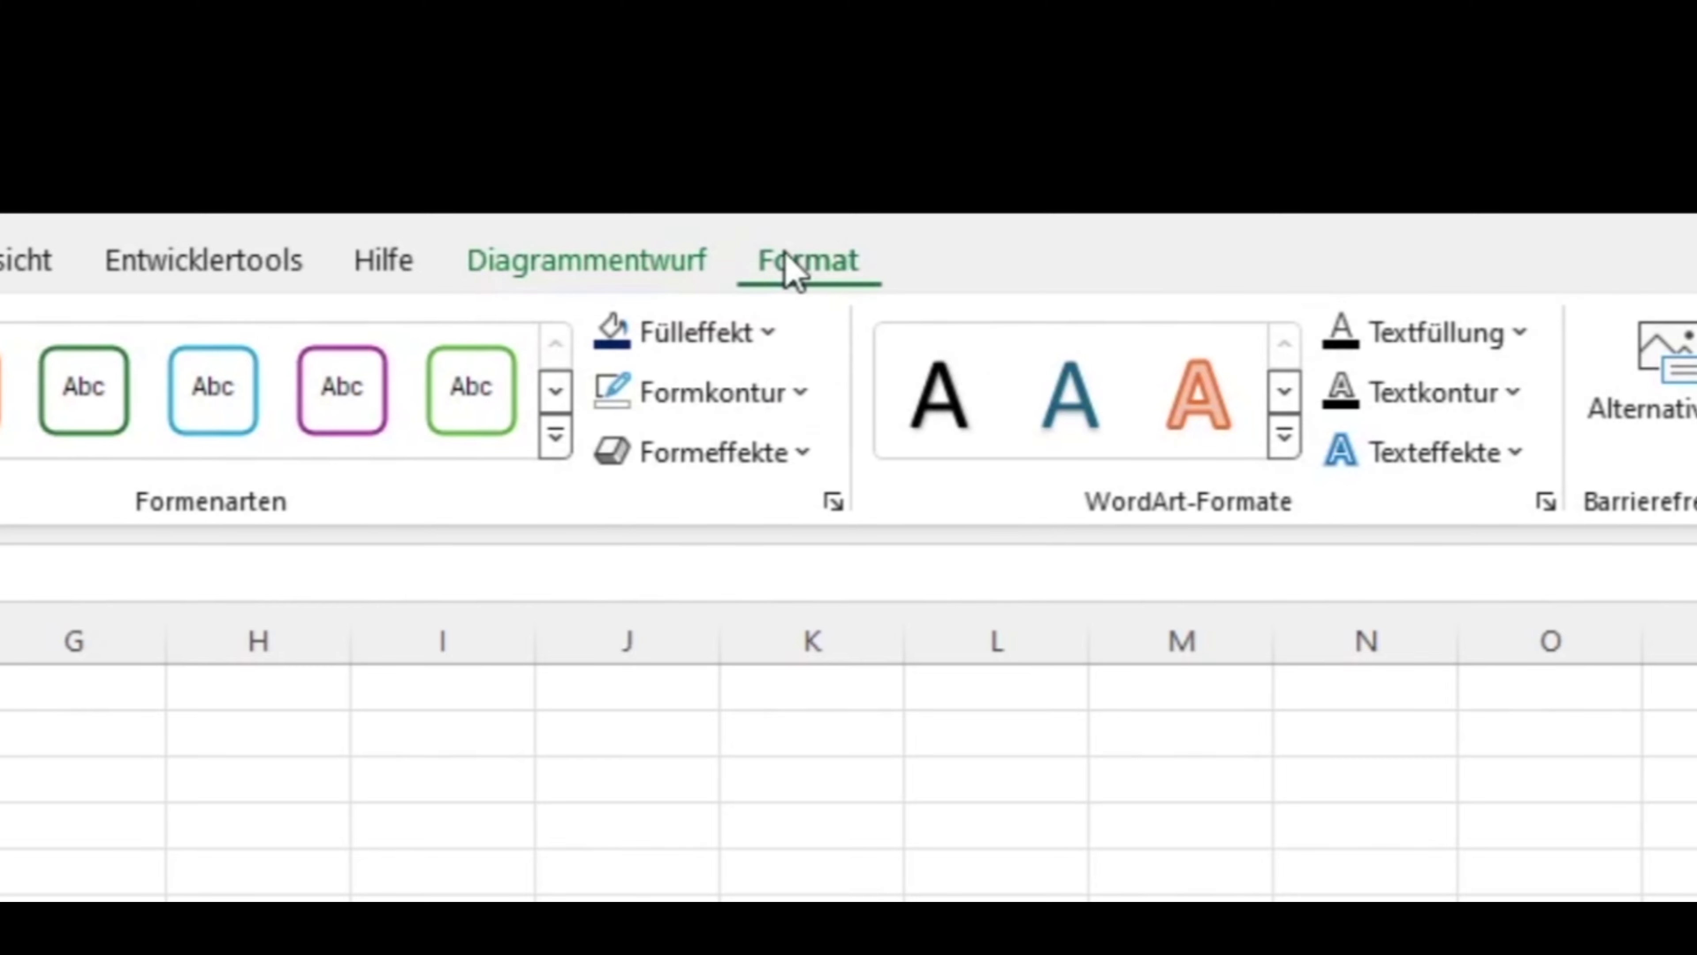
left_click(740, 331)
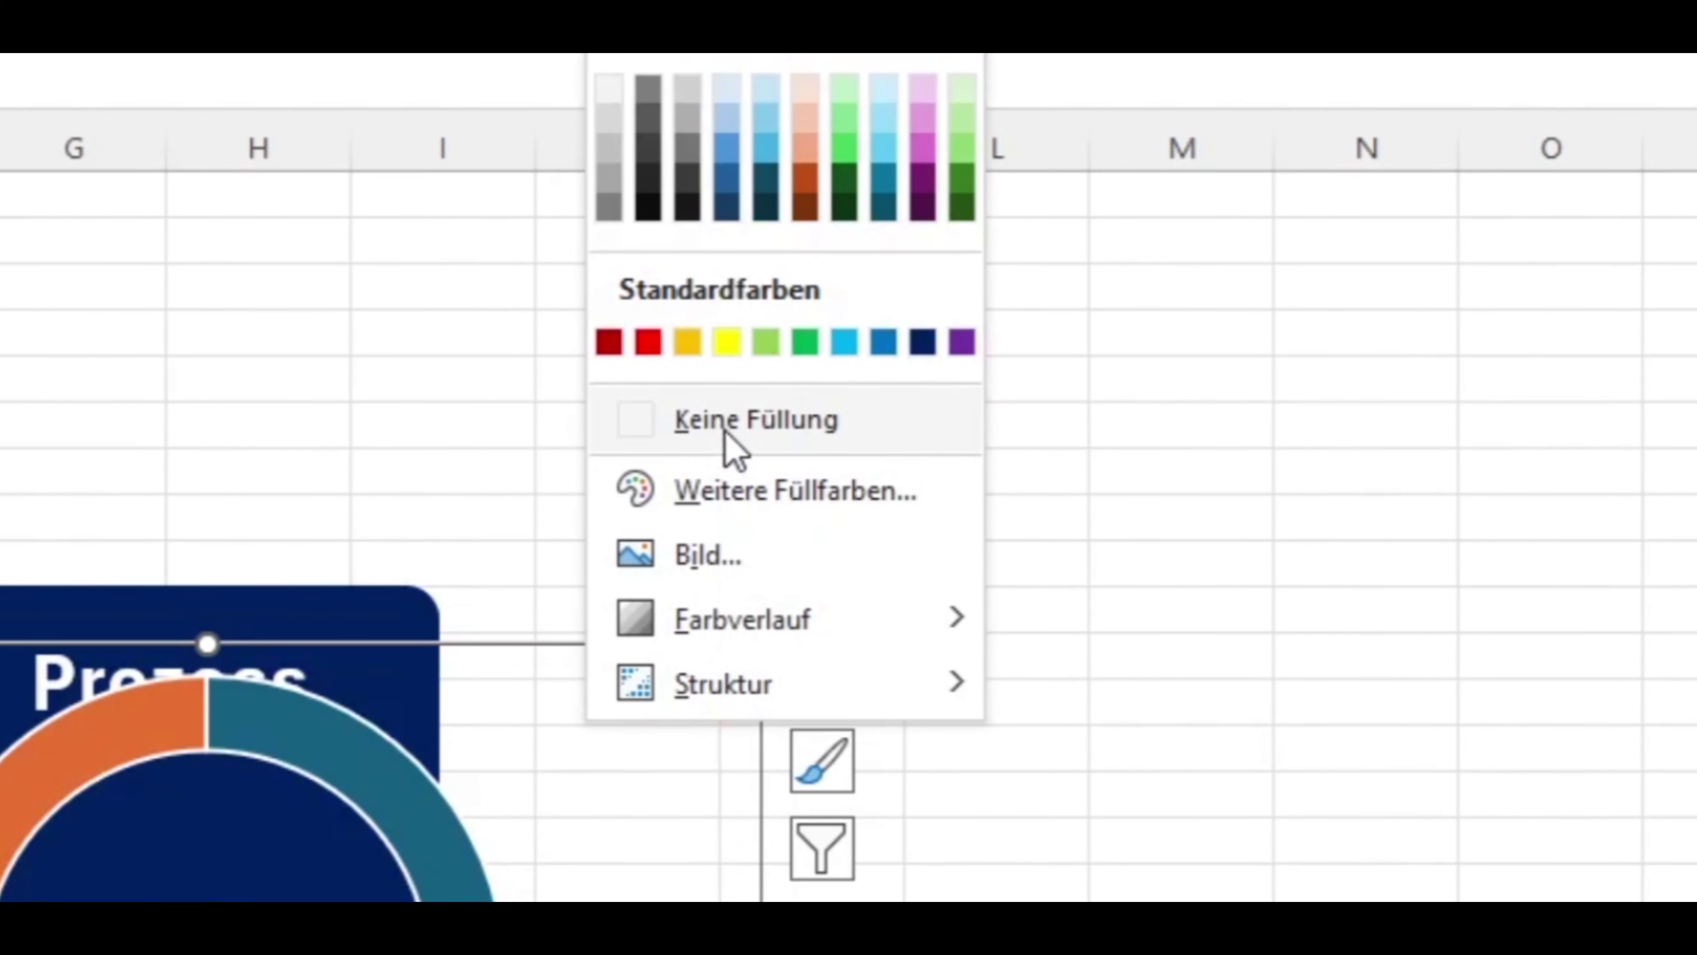
left_click(725, 438)
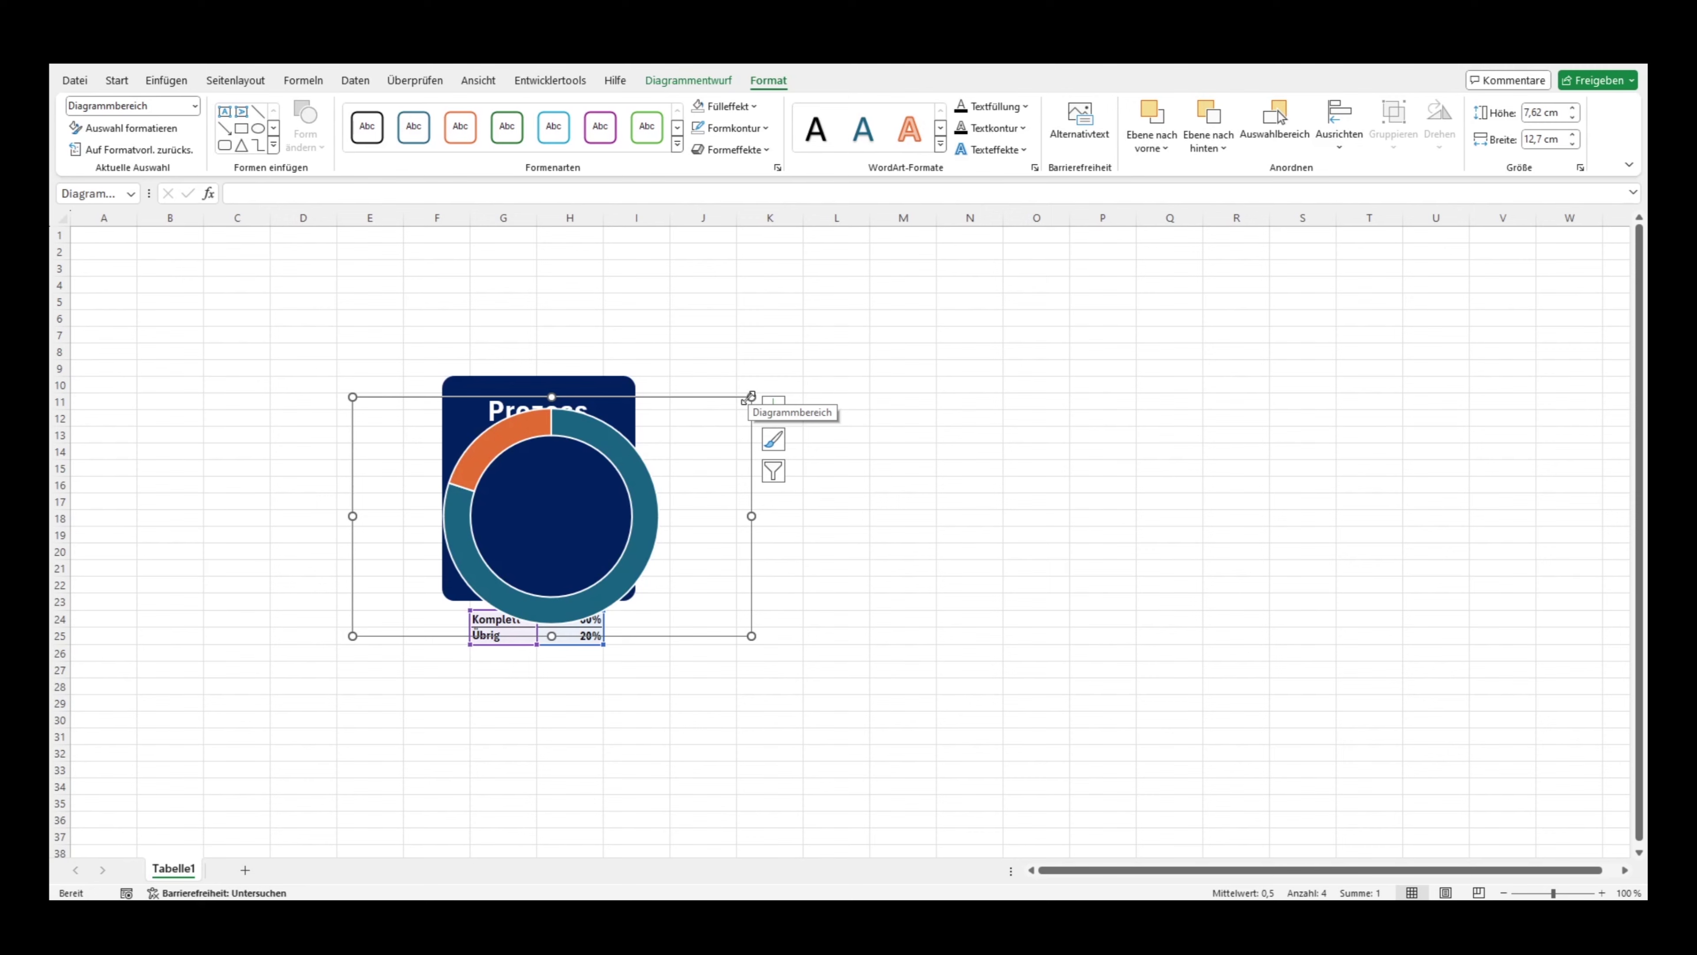
left_click_drag(751, 397, 649, 433)
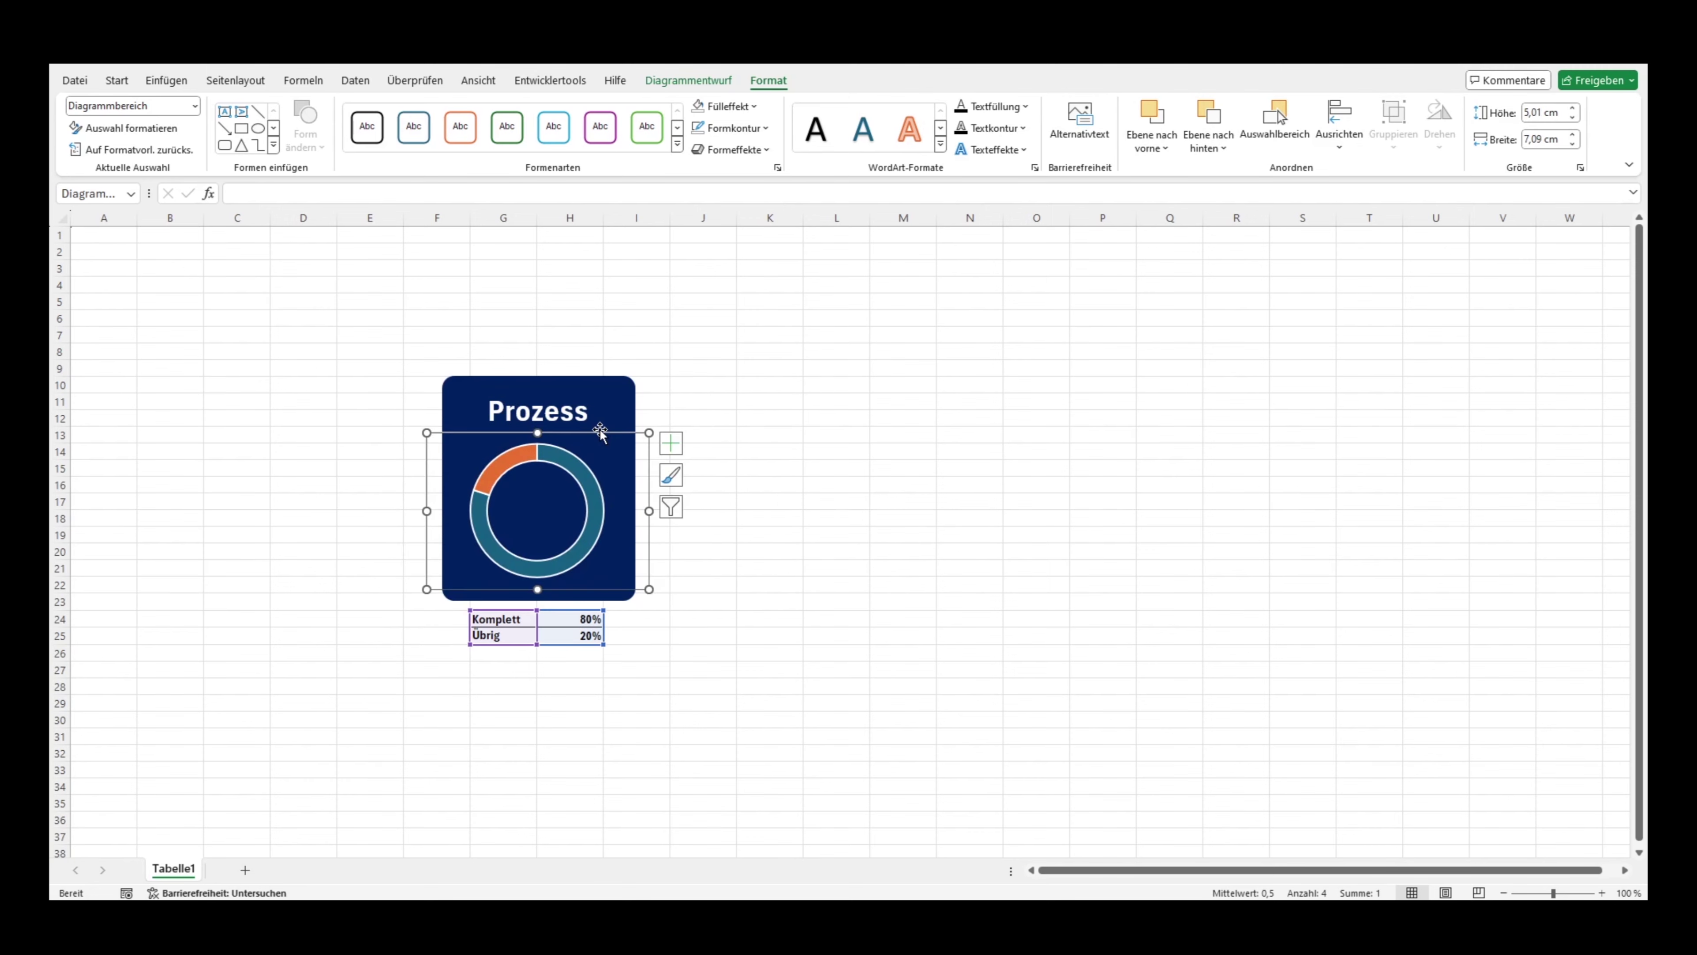
left_click(570, 462)
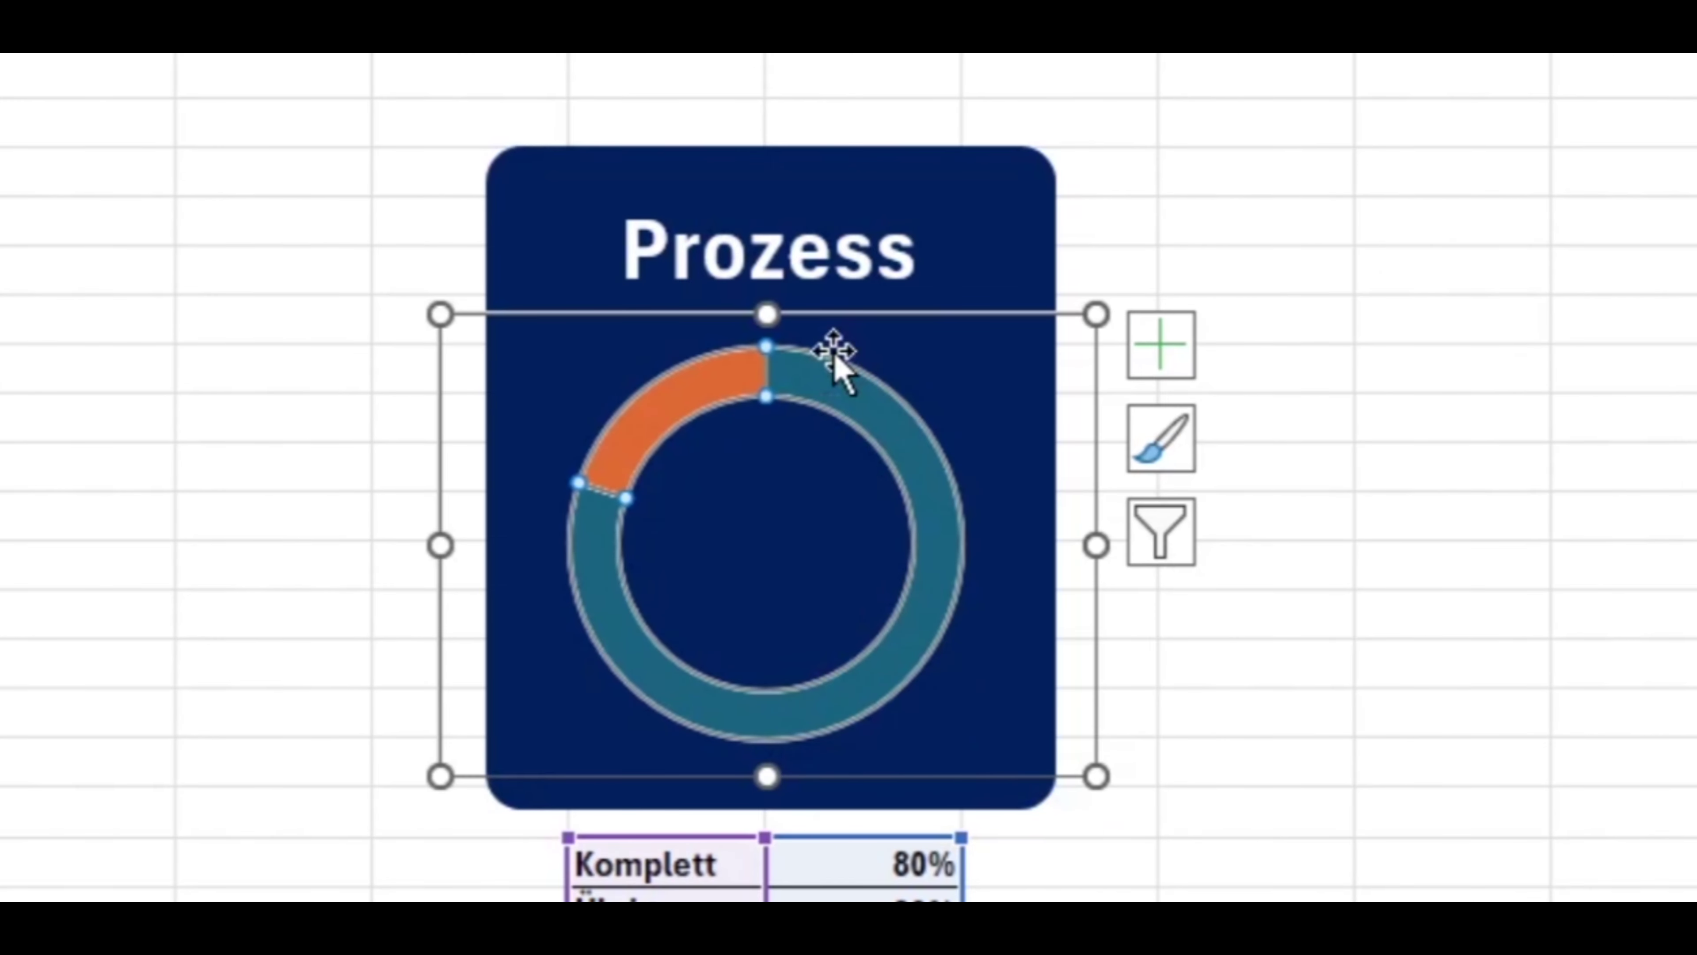
left_click(845, 386)
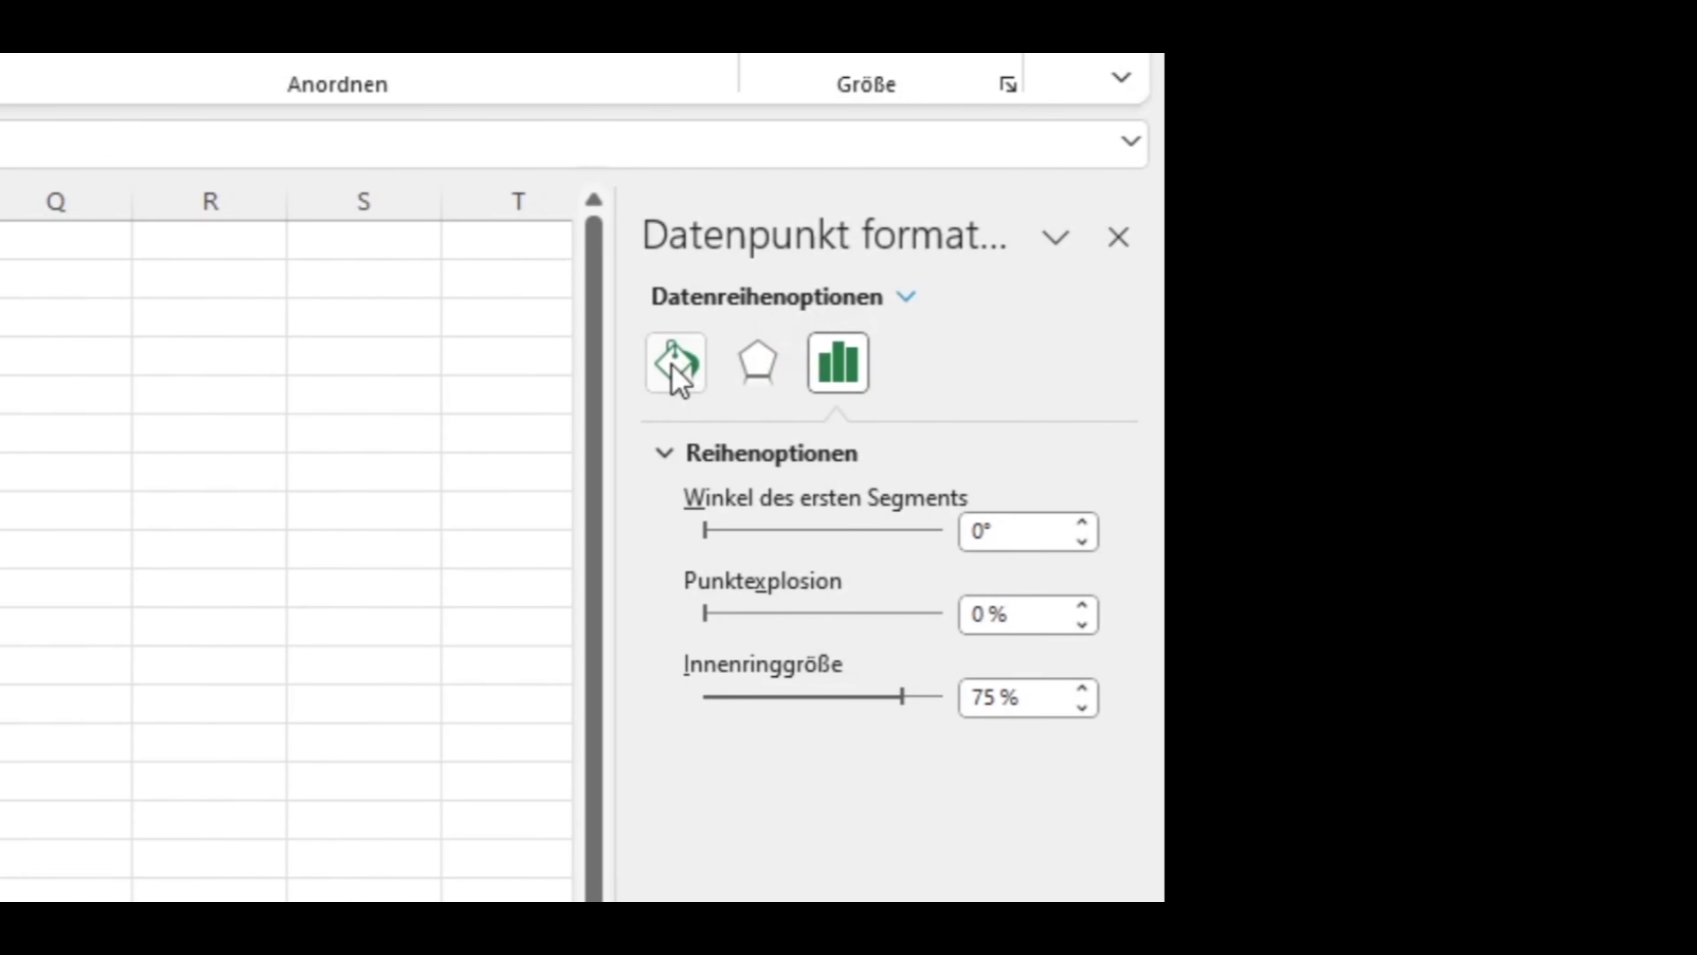
Set the Übrig segment's fill to Keine Füllung.
left_click(673, 367)
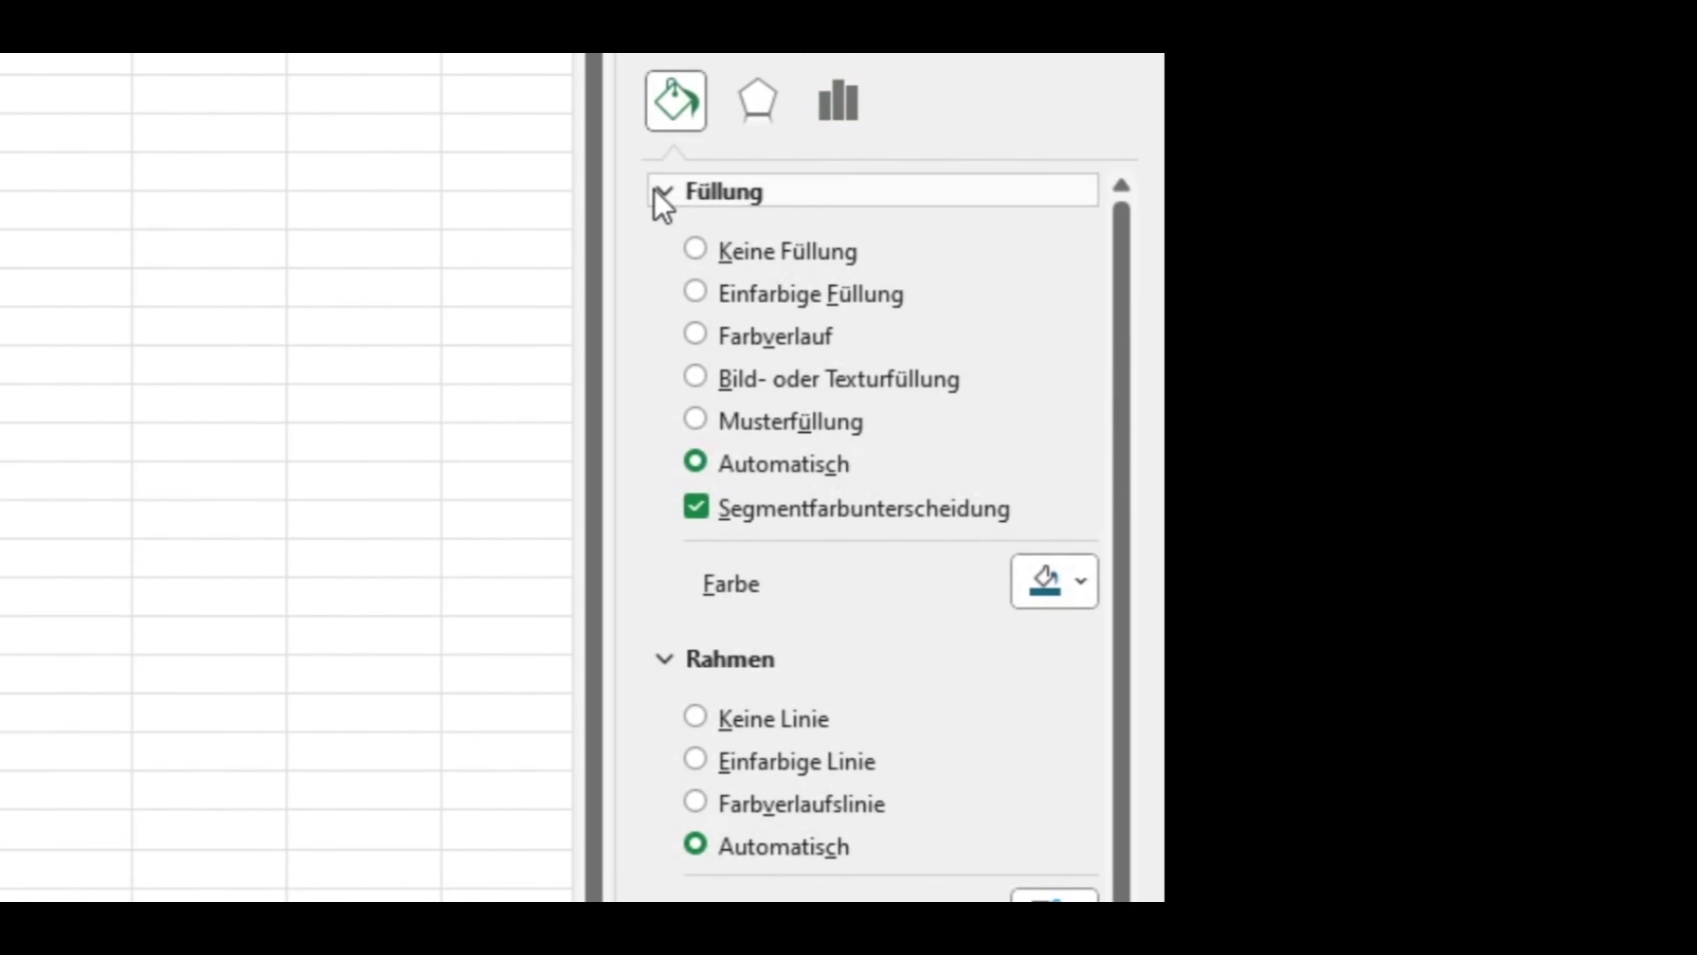
left_click(705, 297)
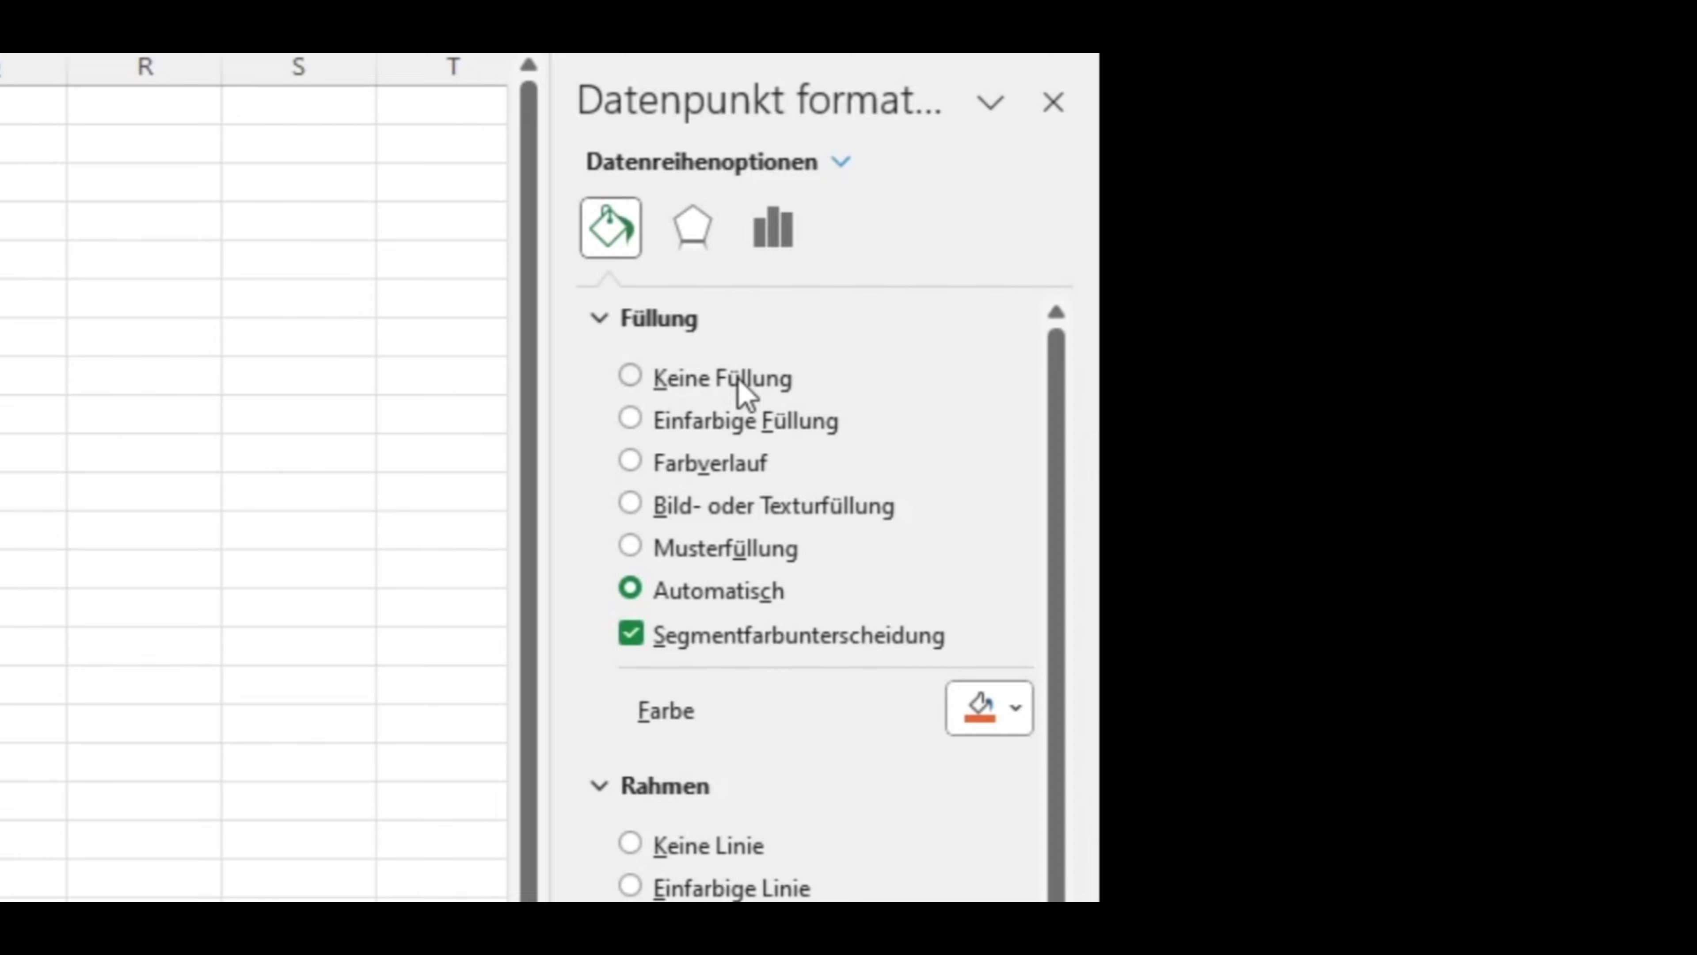
left_click(745, 393)
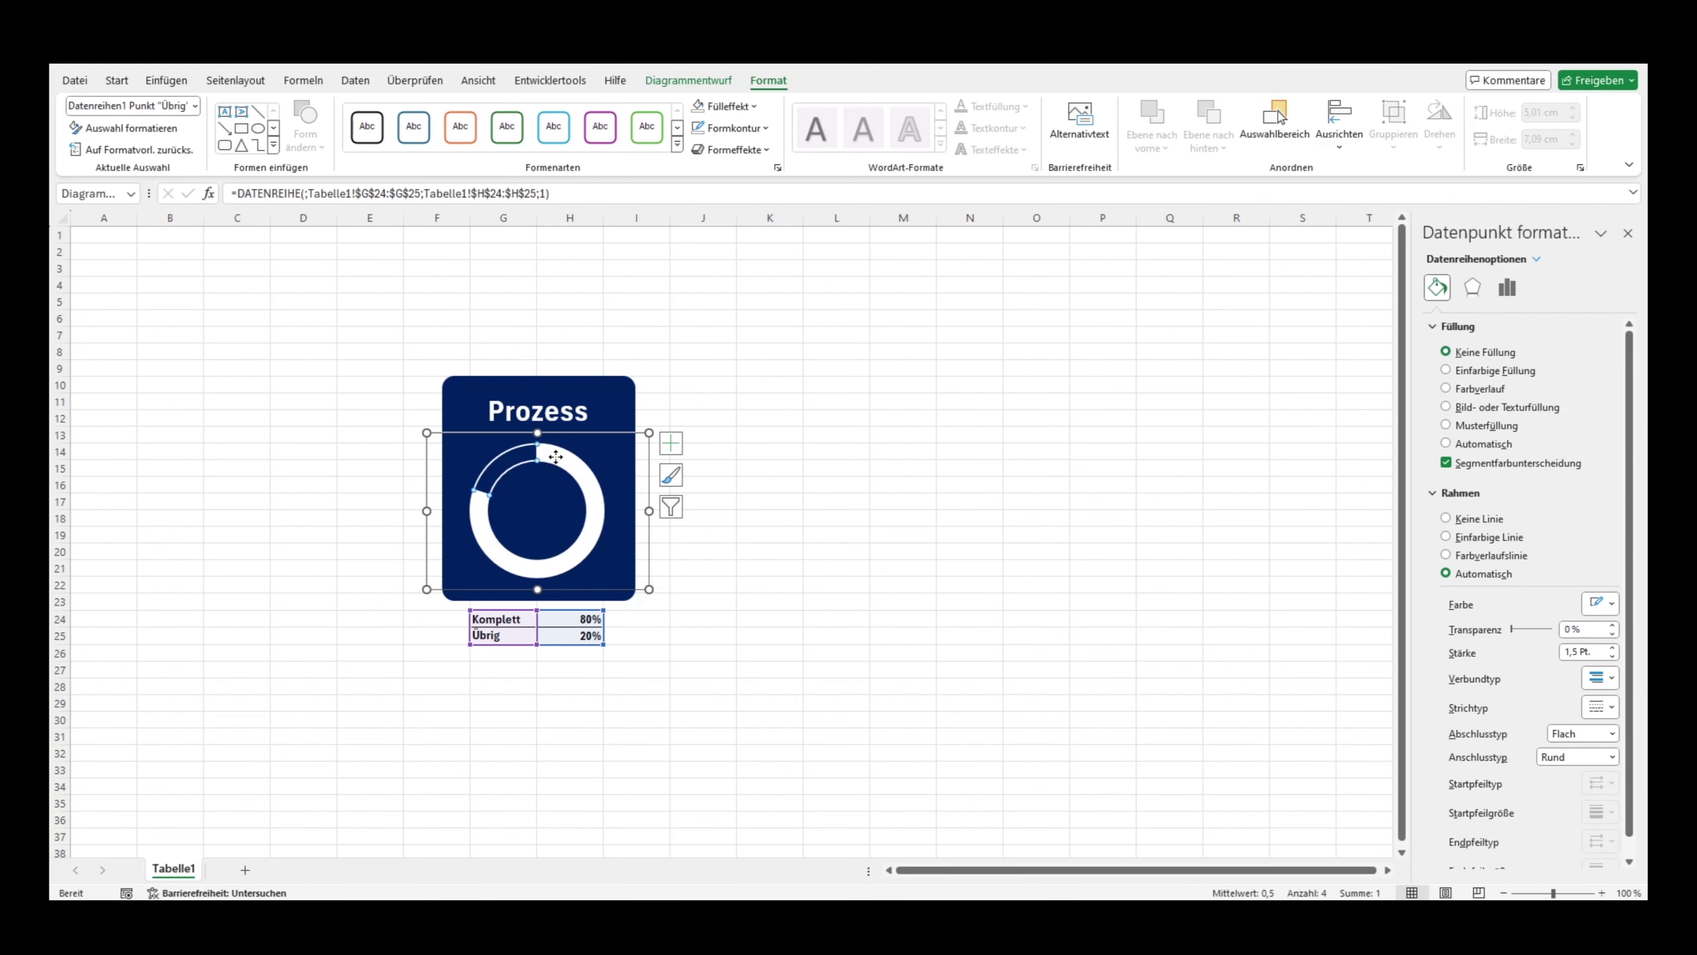
Give the Komplett segment an Einfarbige Linie border.
left_click(554, 459)
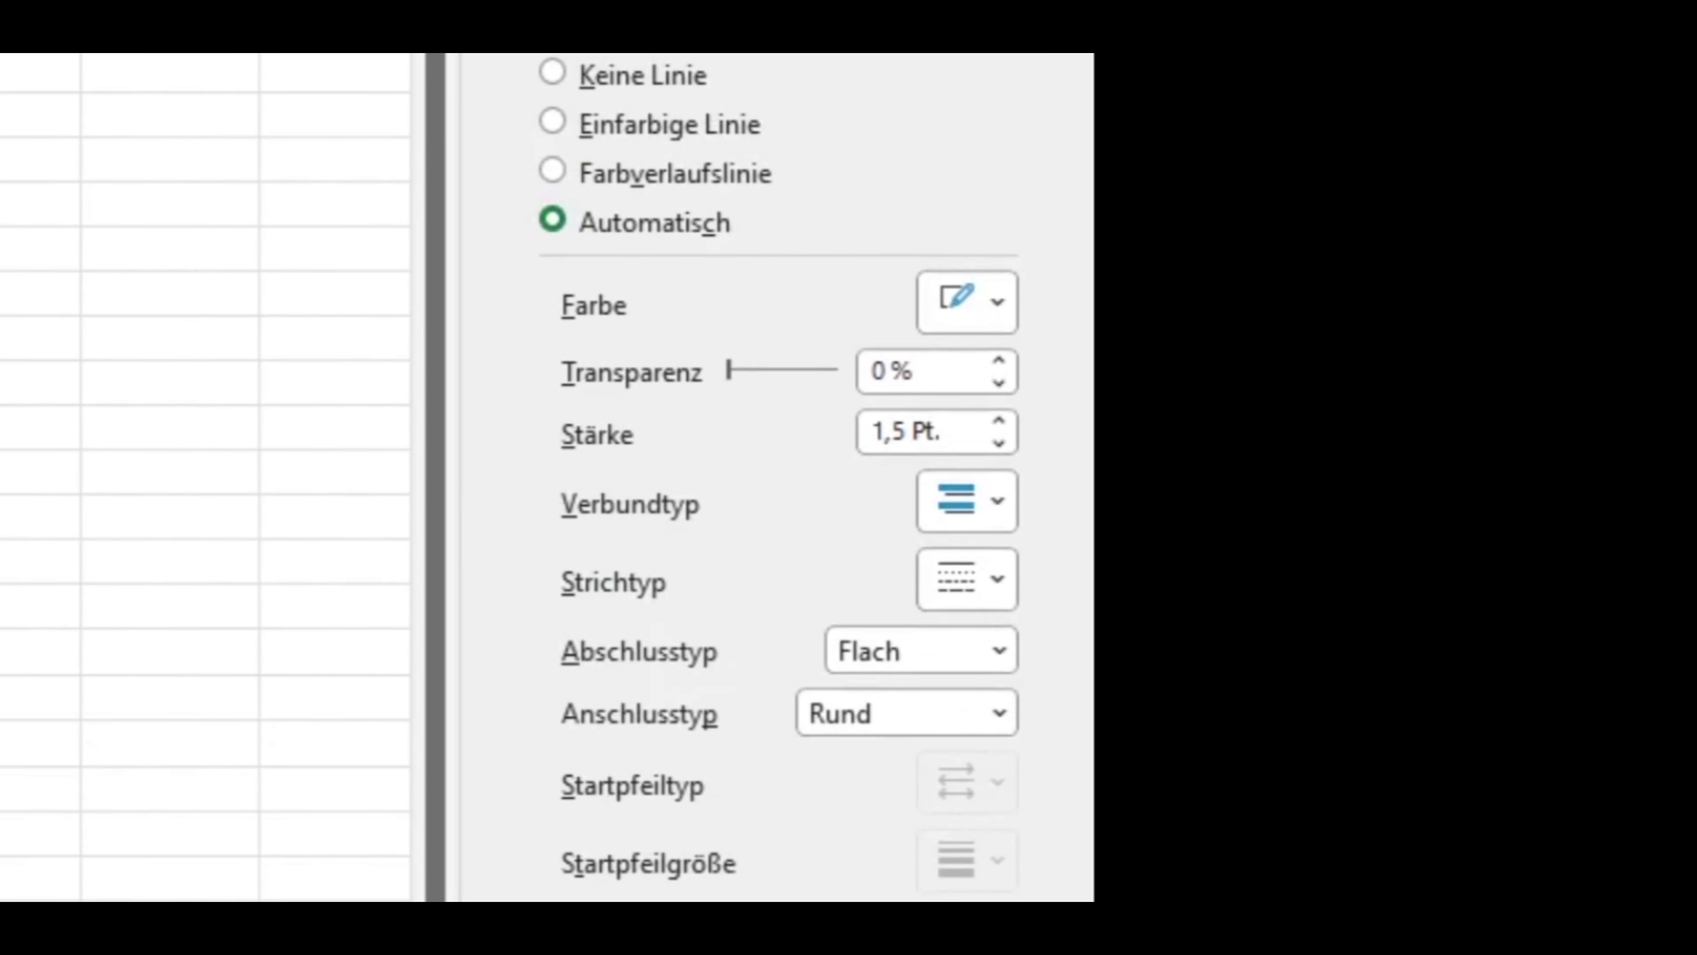
left_click(503, 112)
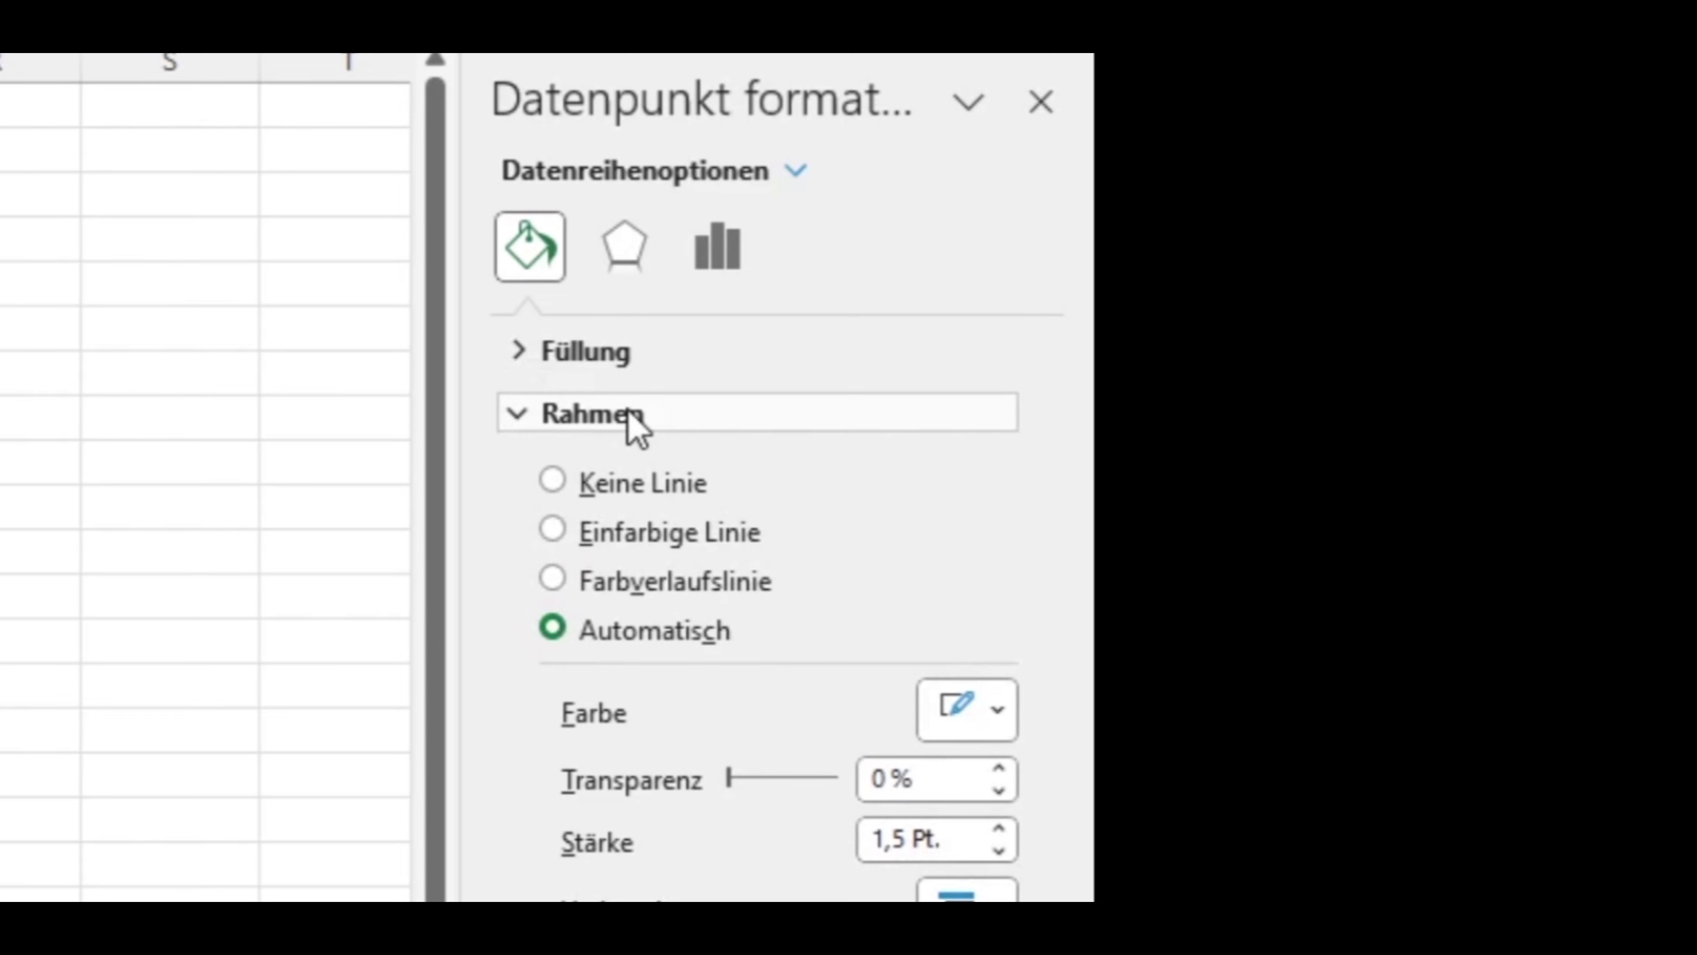
left_click(628, 540)
scroll(632, 545, "down", 3)
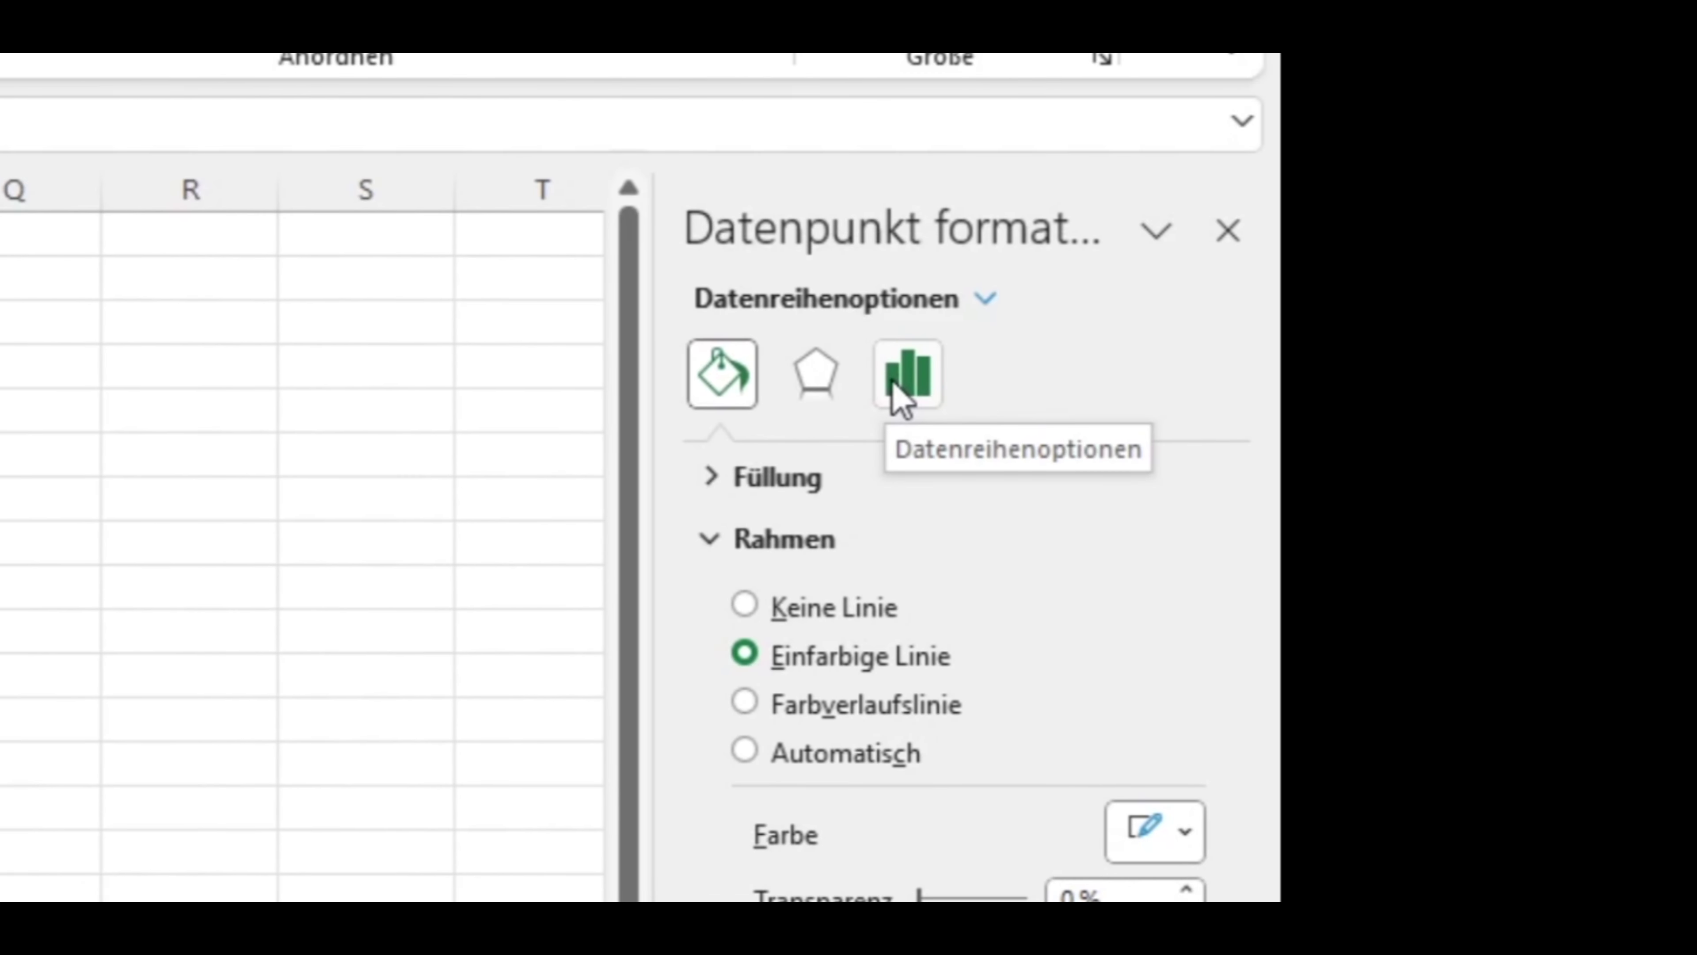
left_click(909, 394)
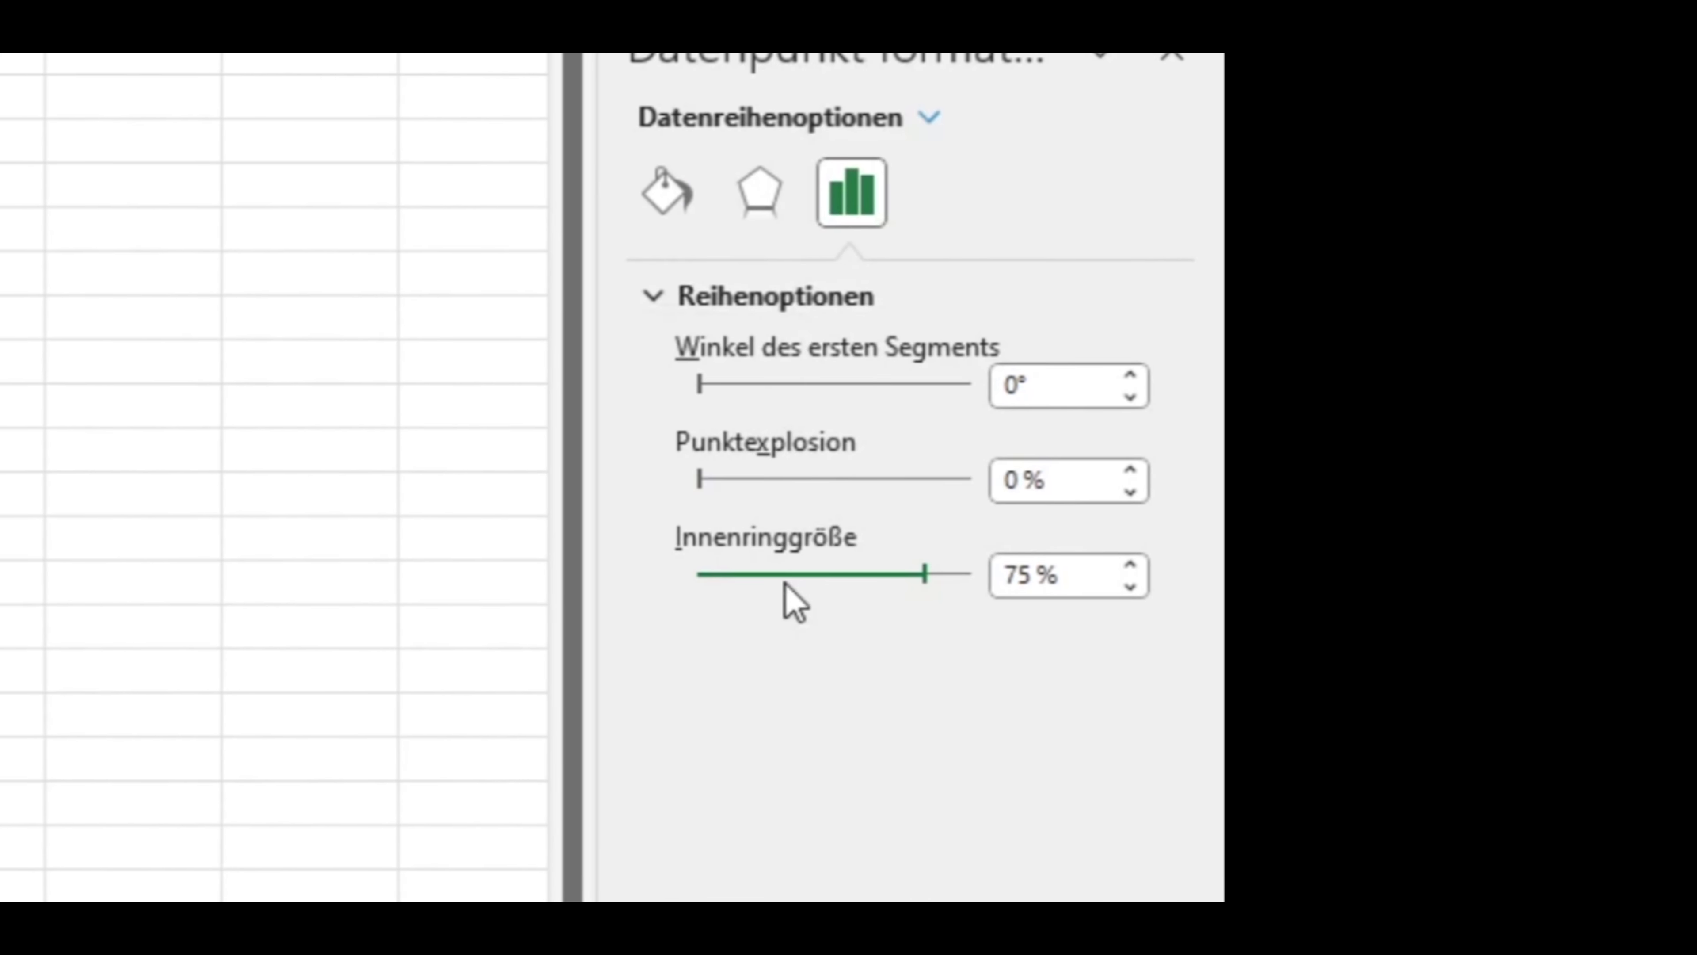
Change Innenringgröße from 75 % to 85 % to thin the donut ring.
left_click(1017, 575)
left_click_drag(1017, 575, 968, 588)
type("80")
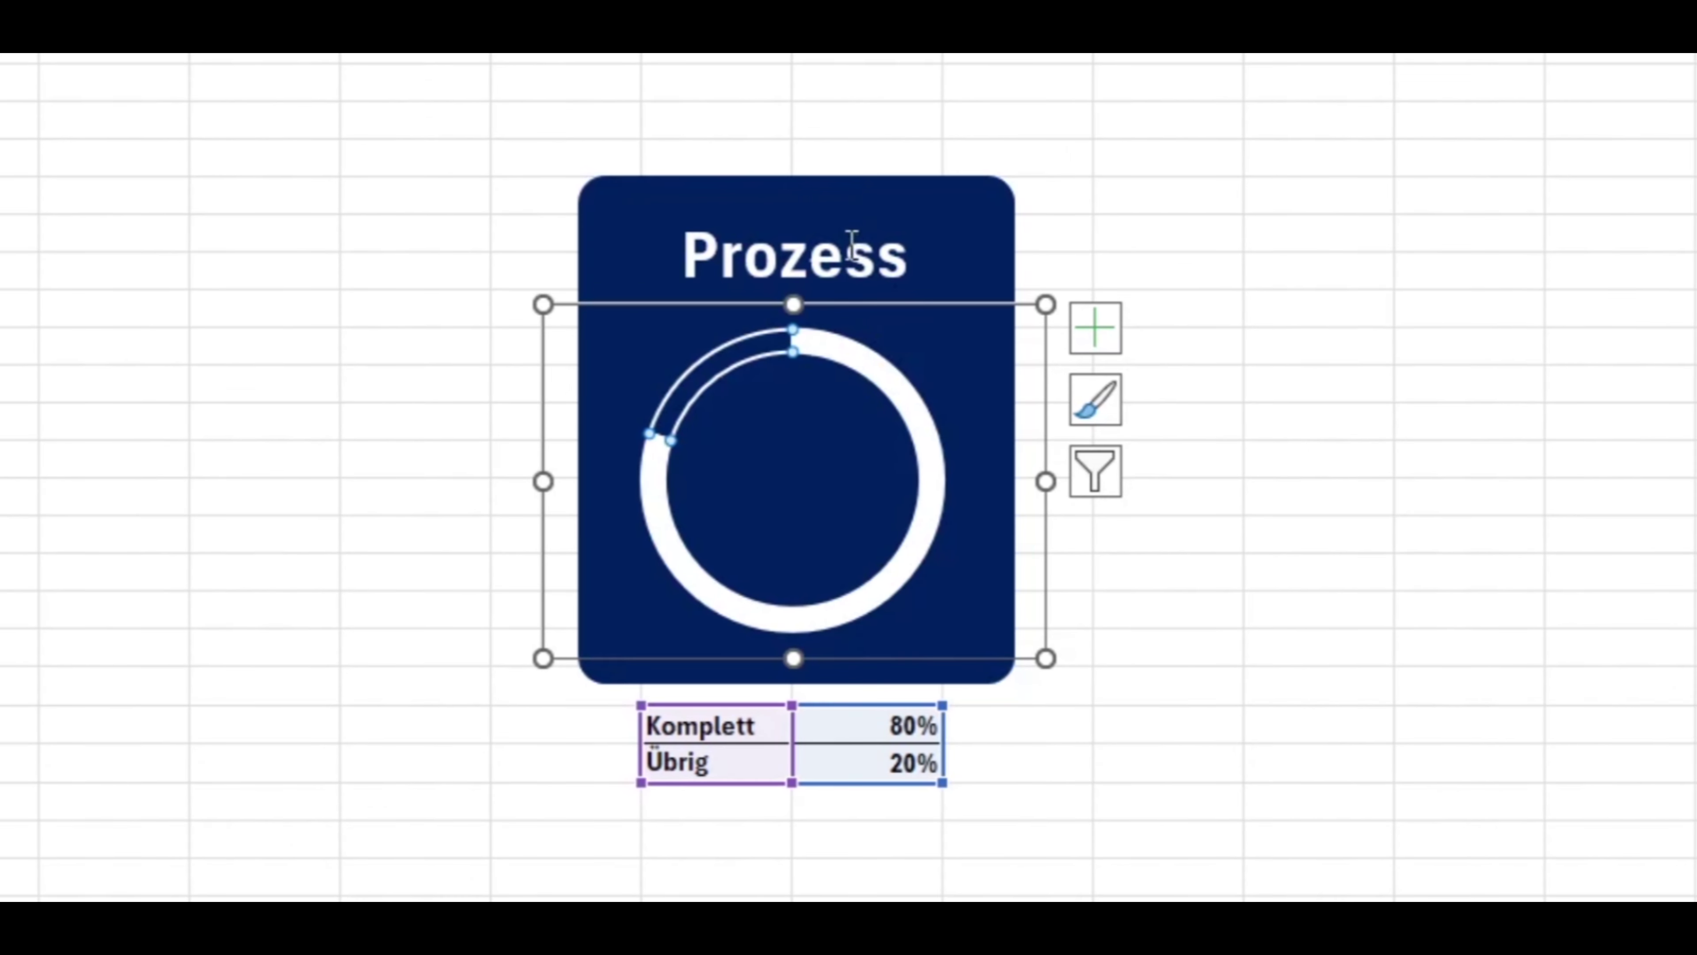
left_click(848, 238)
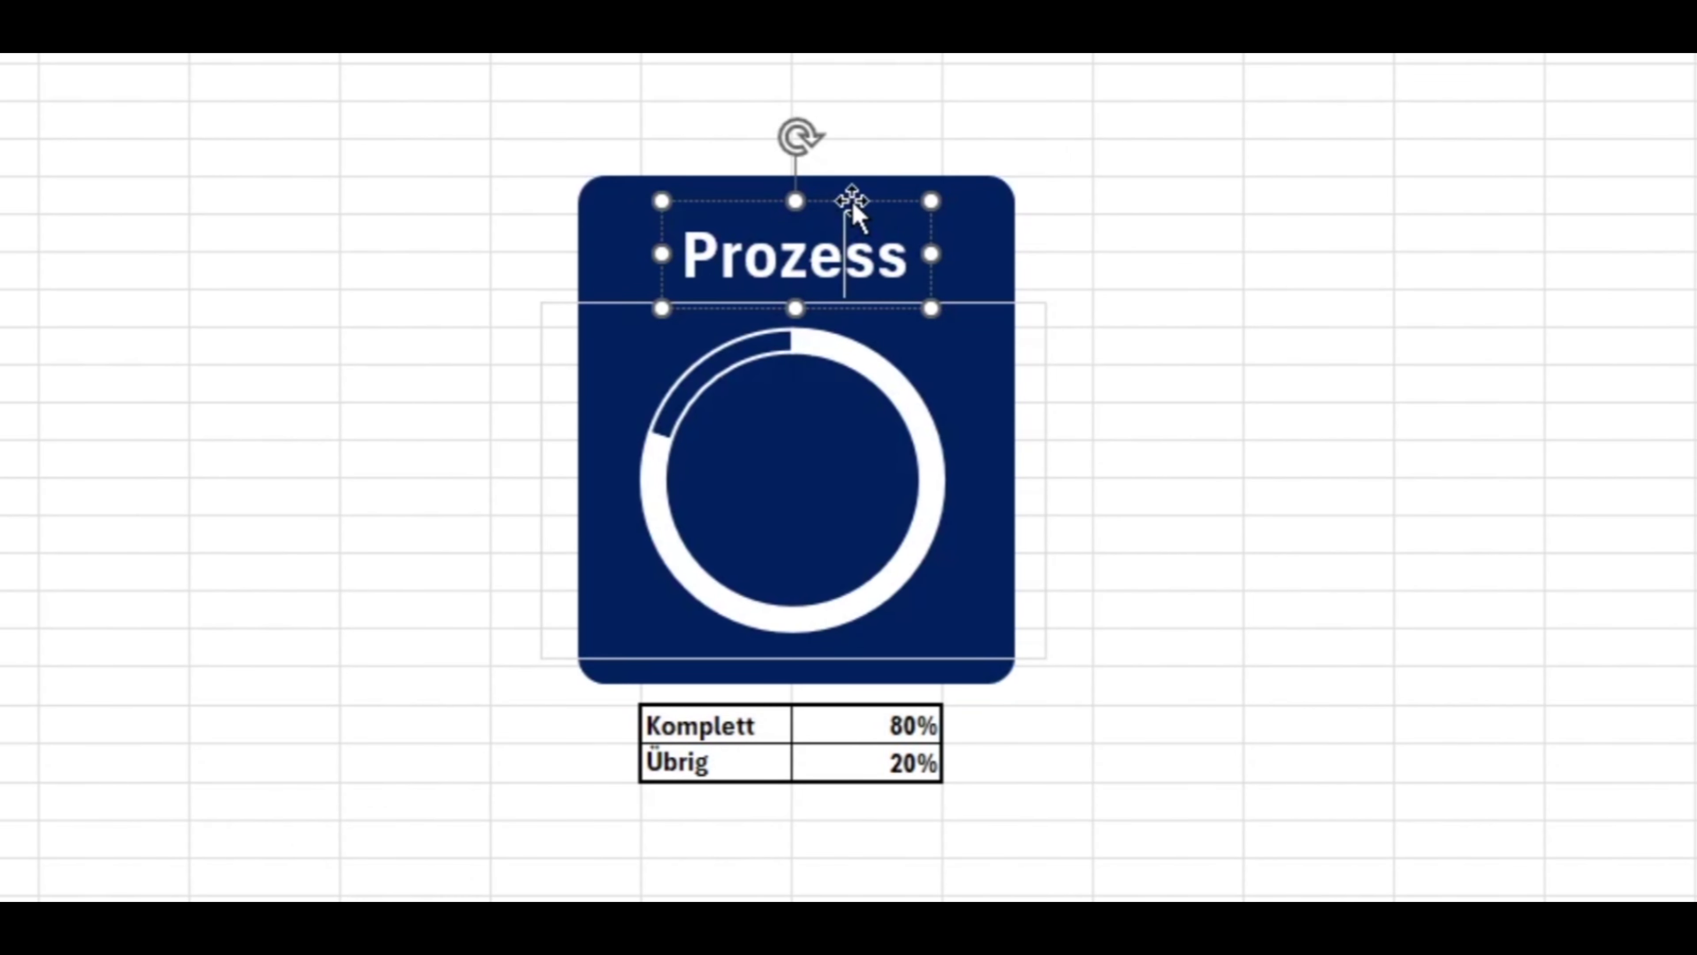
Ctrl-drag a duplicate of the Prozess text box into the centre of the ring.
key("ctrl")
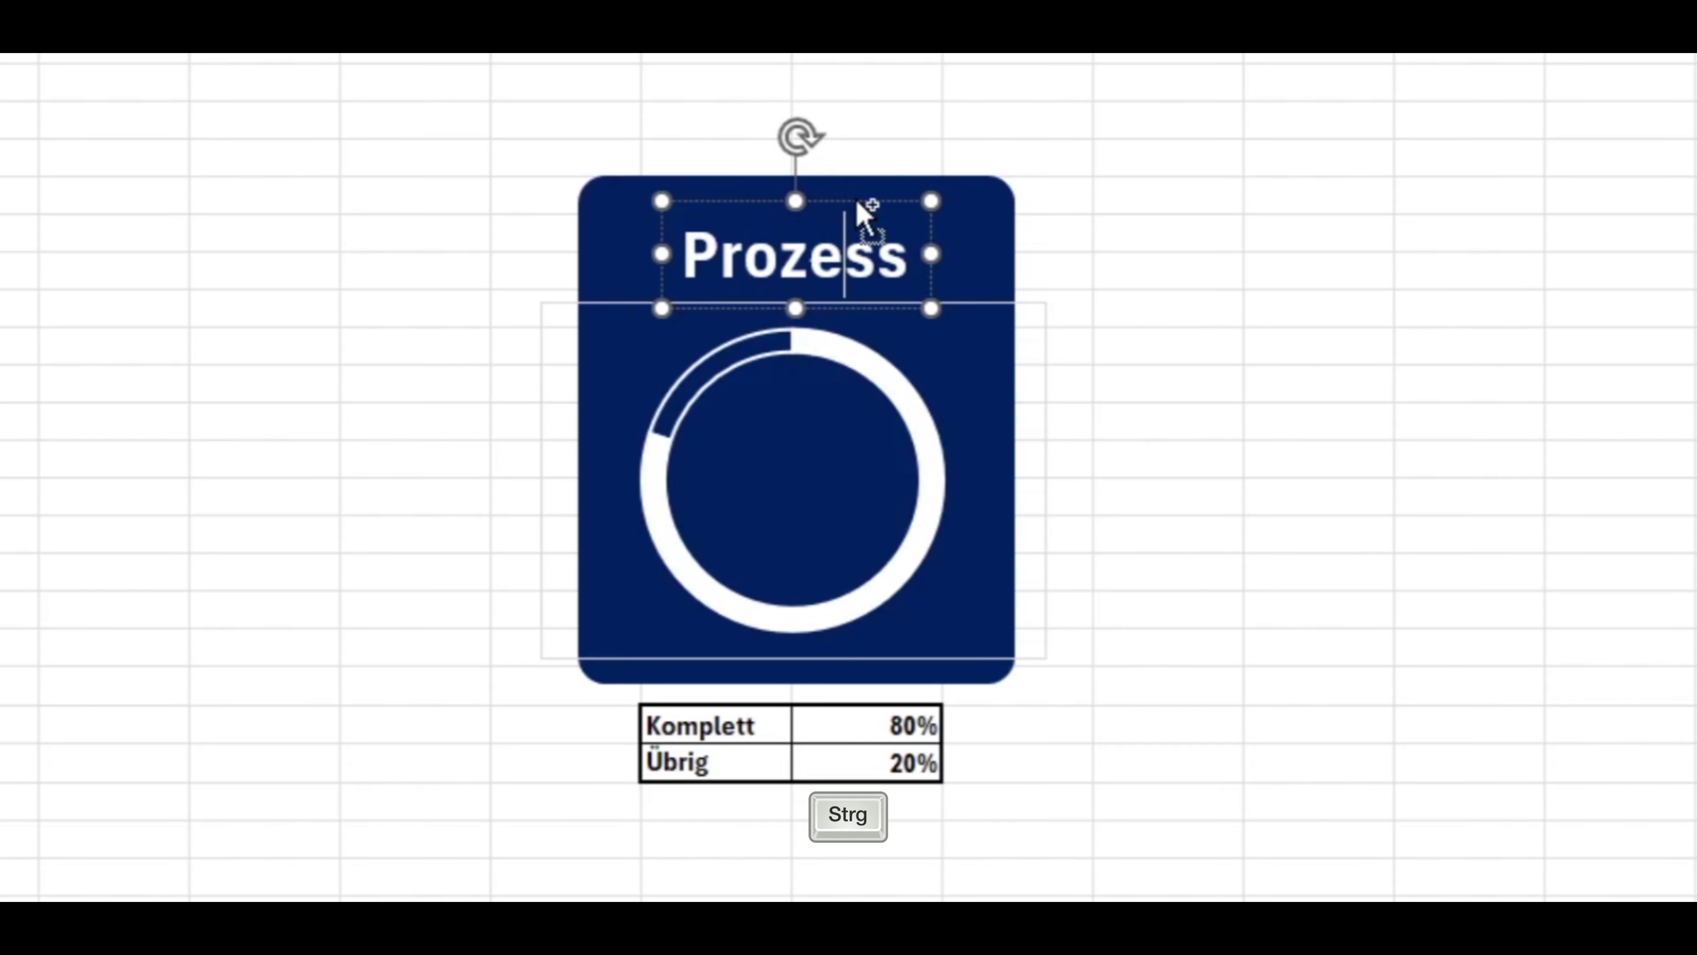
left_click_drag(857, 204, 841, 397)
left_click_drag(891, 446, 641, 440)
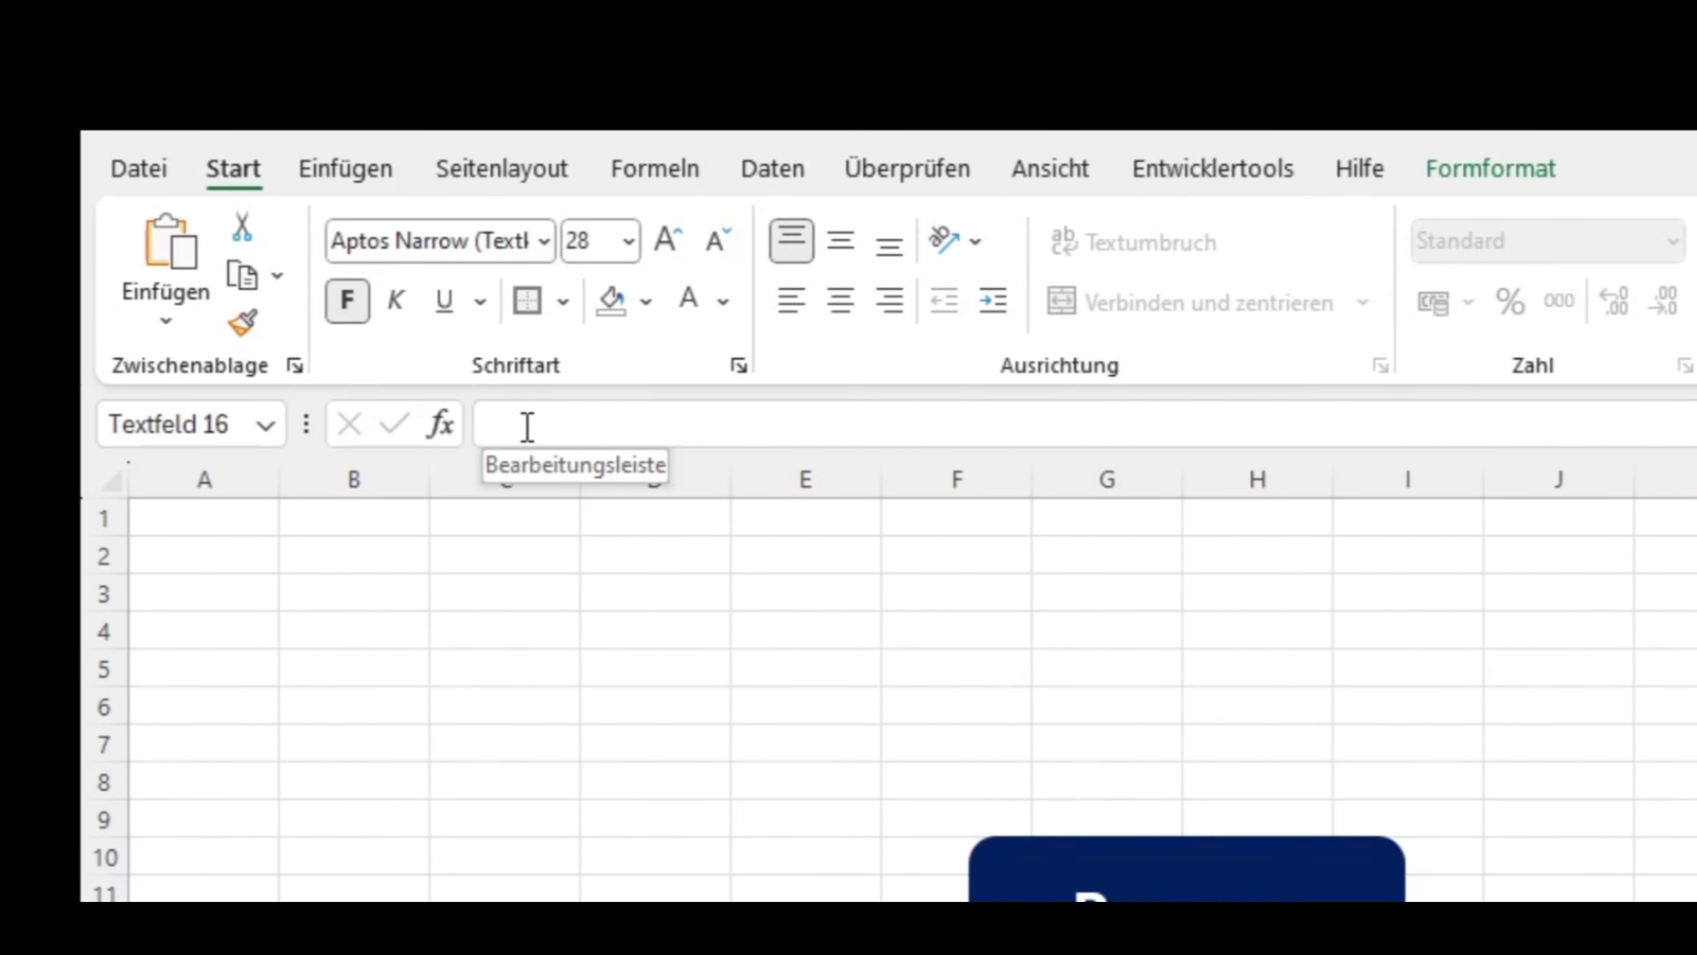
Link the copied text box to cell H24 so it displays 80%, centred in the ring.
left_click(527, 427)
type("=")
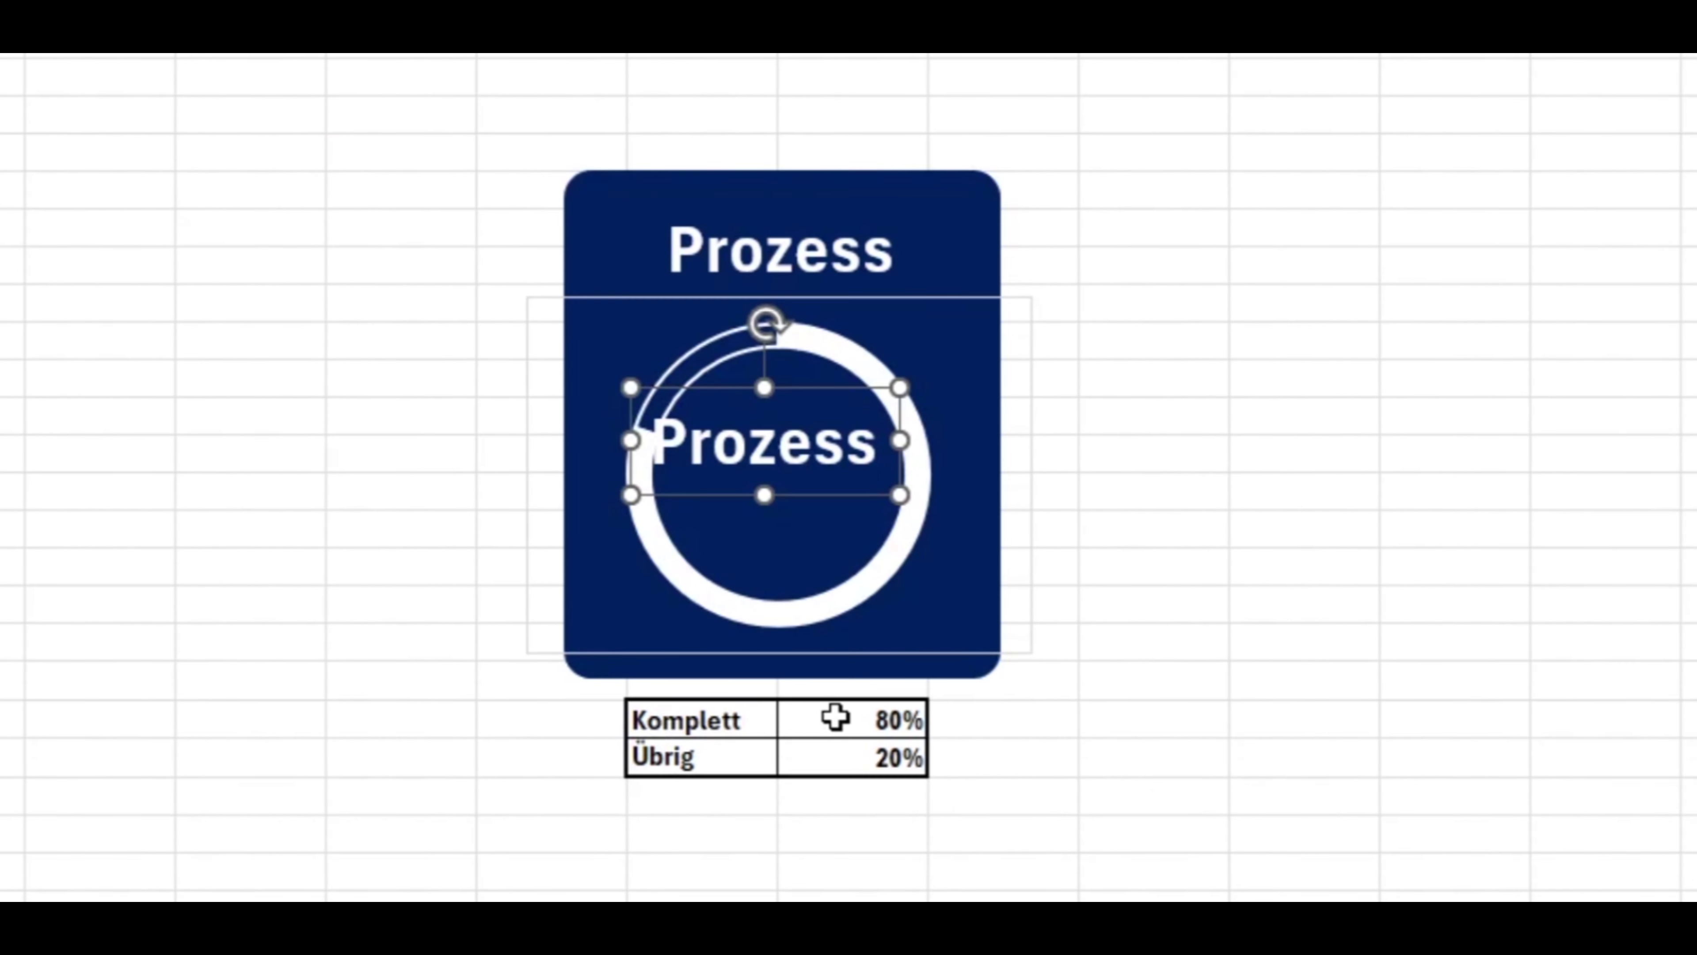
left_click(835, 717)
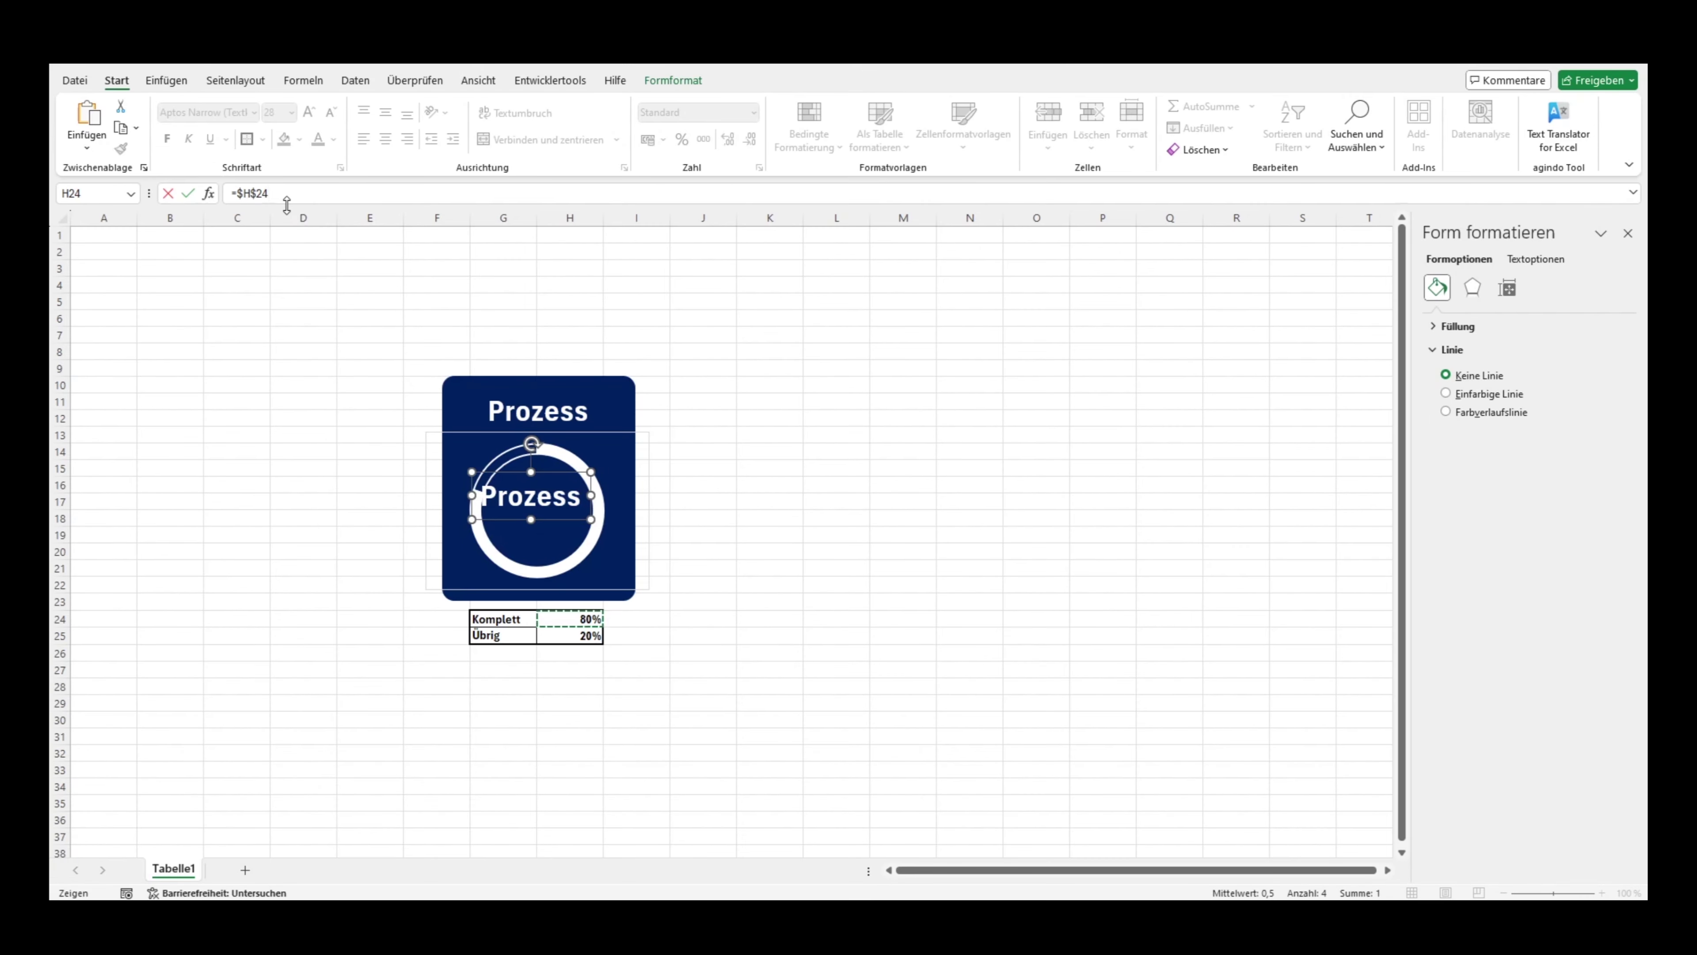
key("Return")
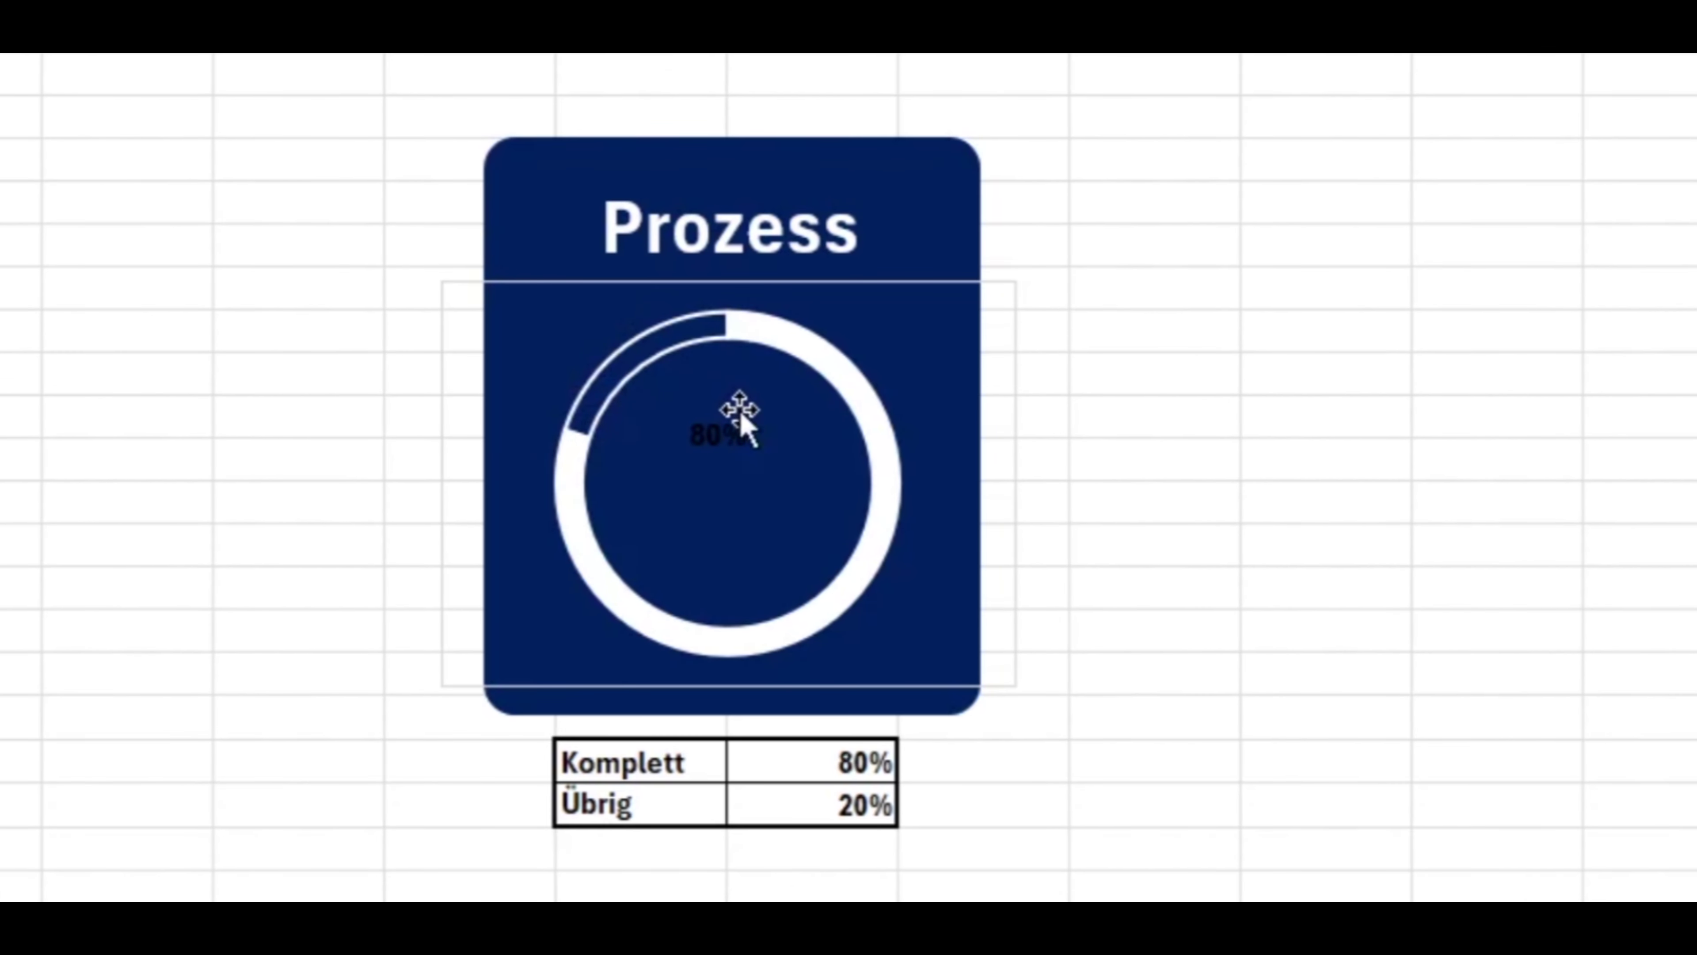
left_click_drag(711, 401, 760, 453)
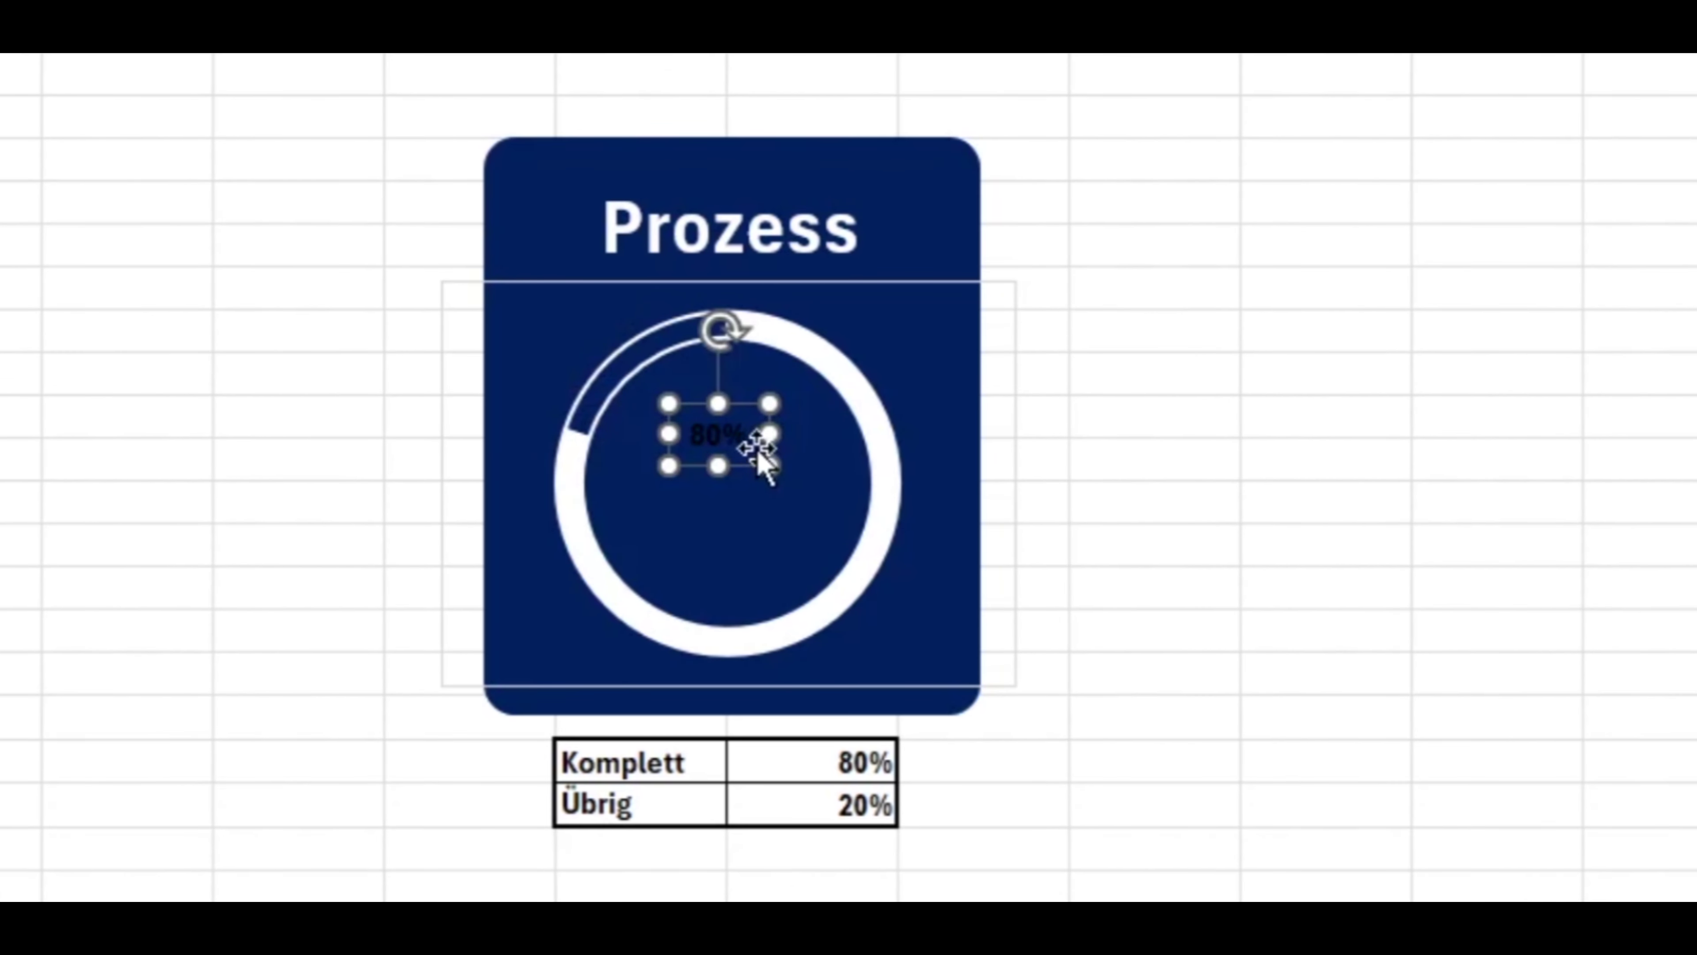
Enlarge the 80% label's font and move it to the centre of the ring.
left_click(731, 438)
double_click(727, 445)
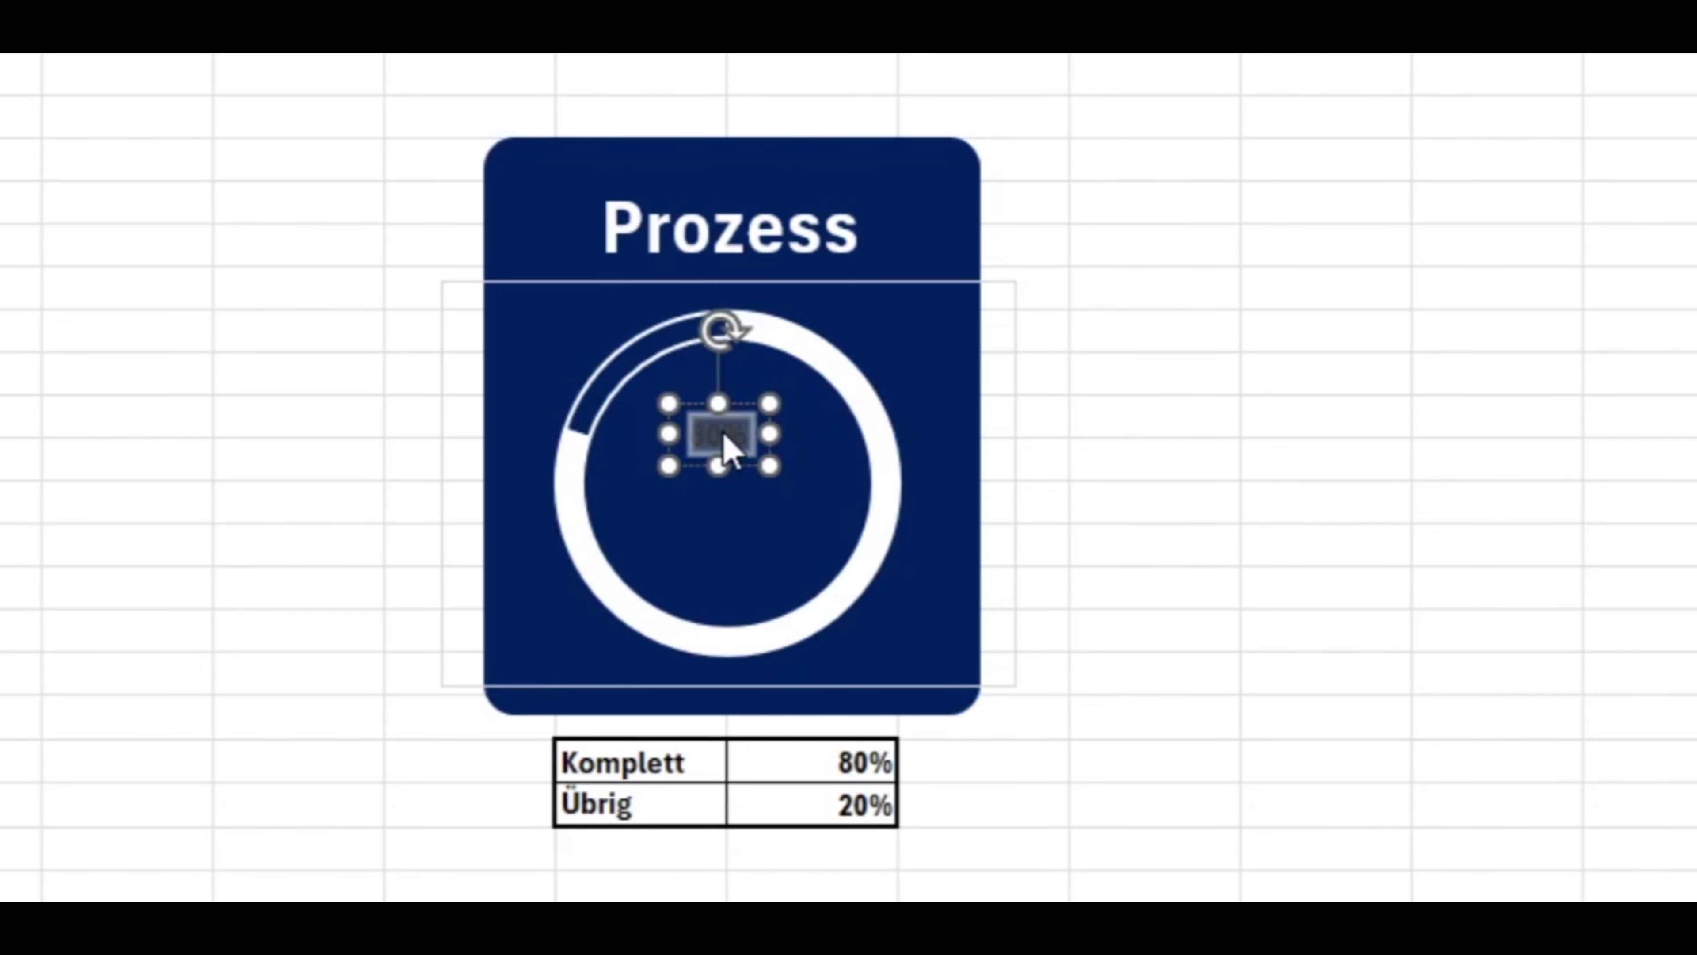
key("ctrl+shift+period")
key("ctrl+shift+period")
key("ctrl+shift+period")
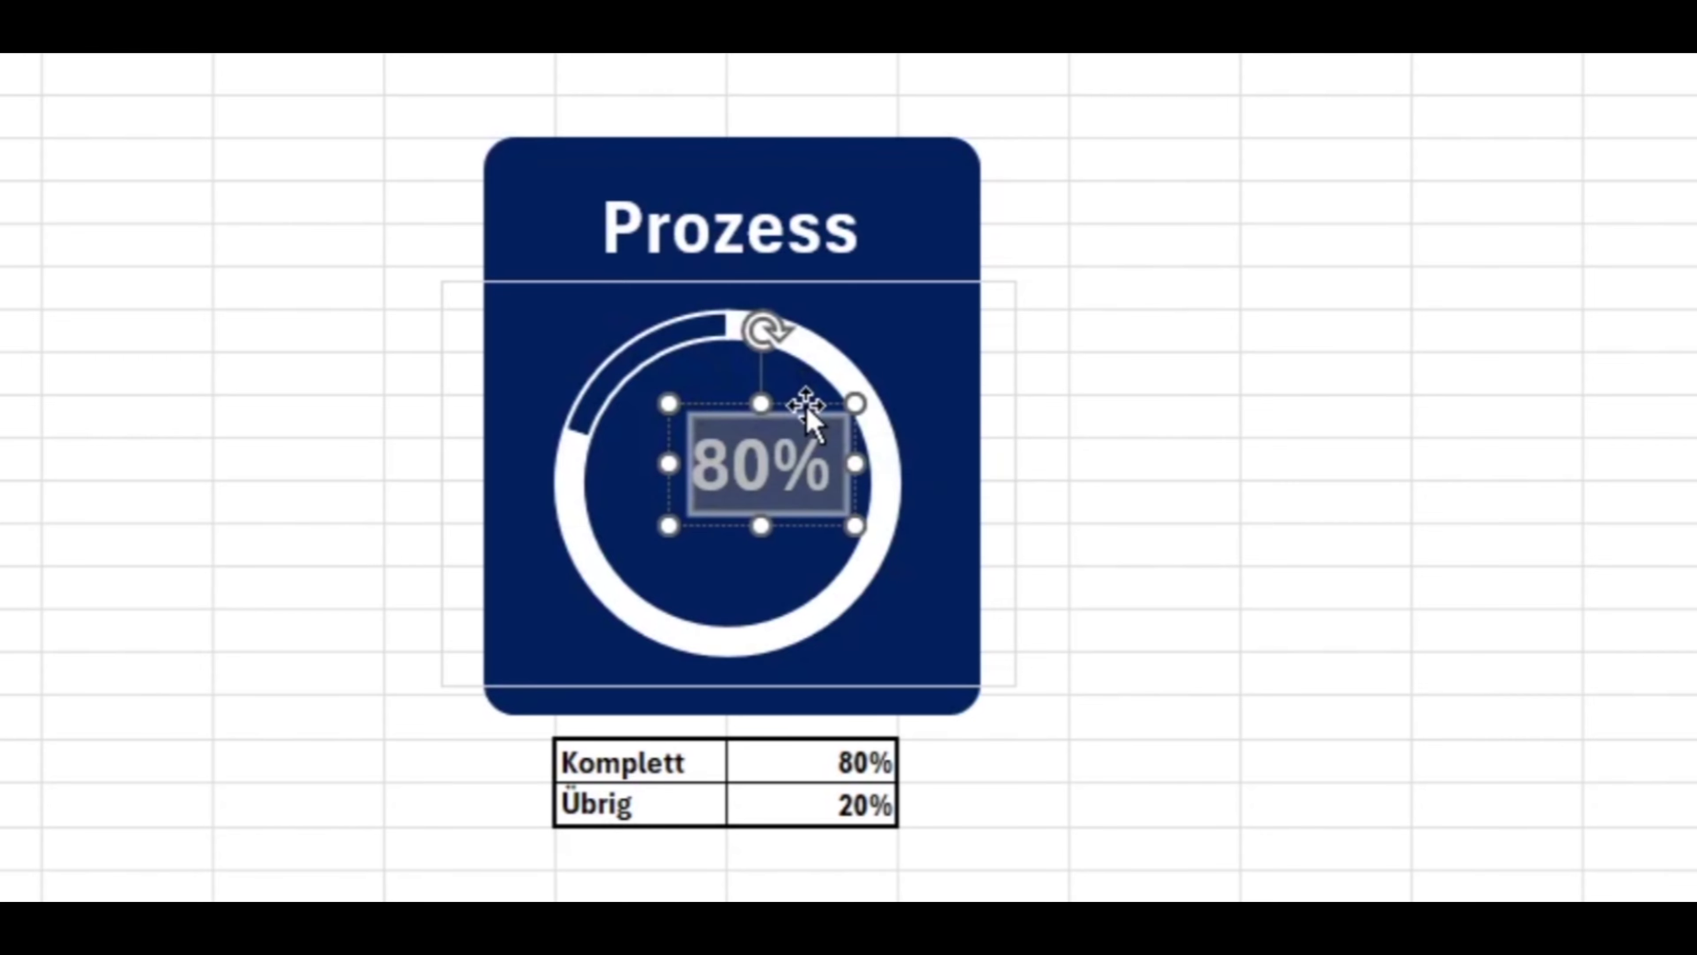
key("Escape")
key("Escape")
left_click_drag(782, 391, 776, 376)
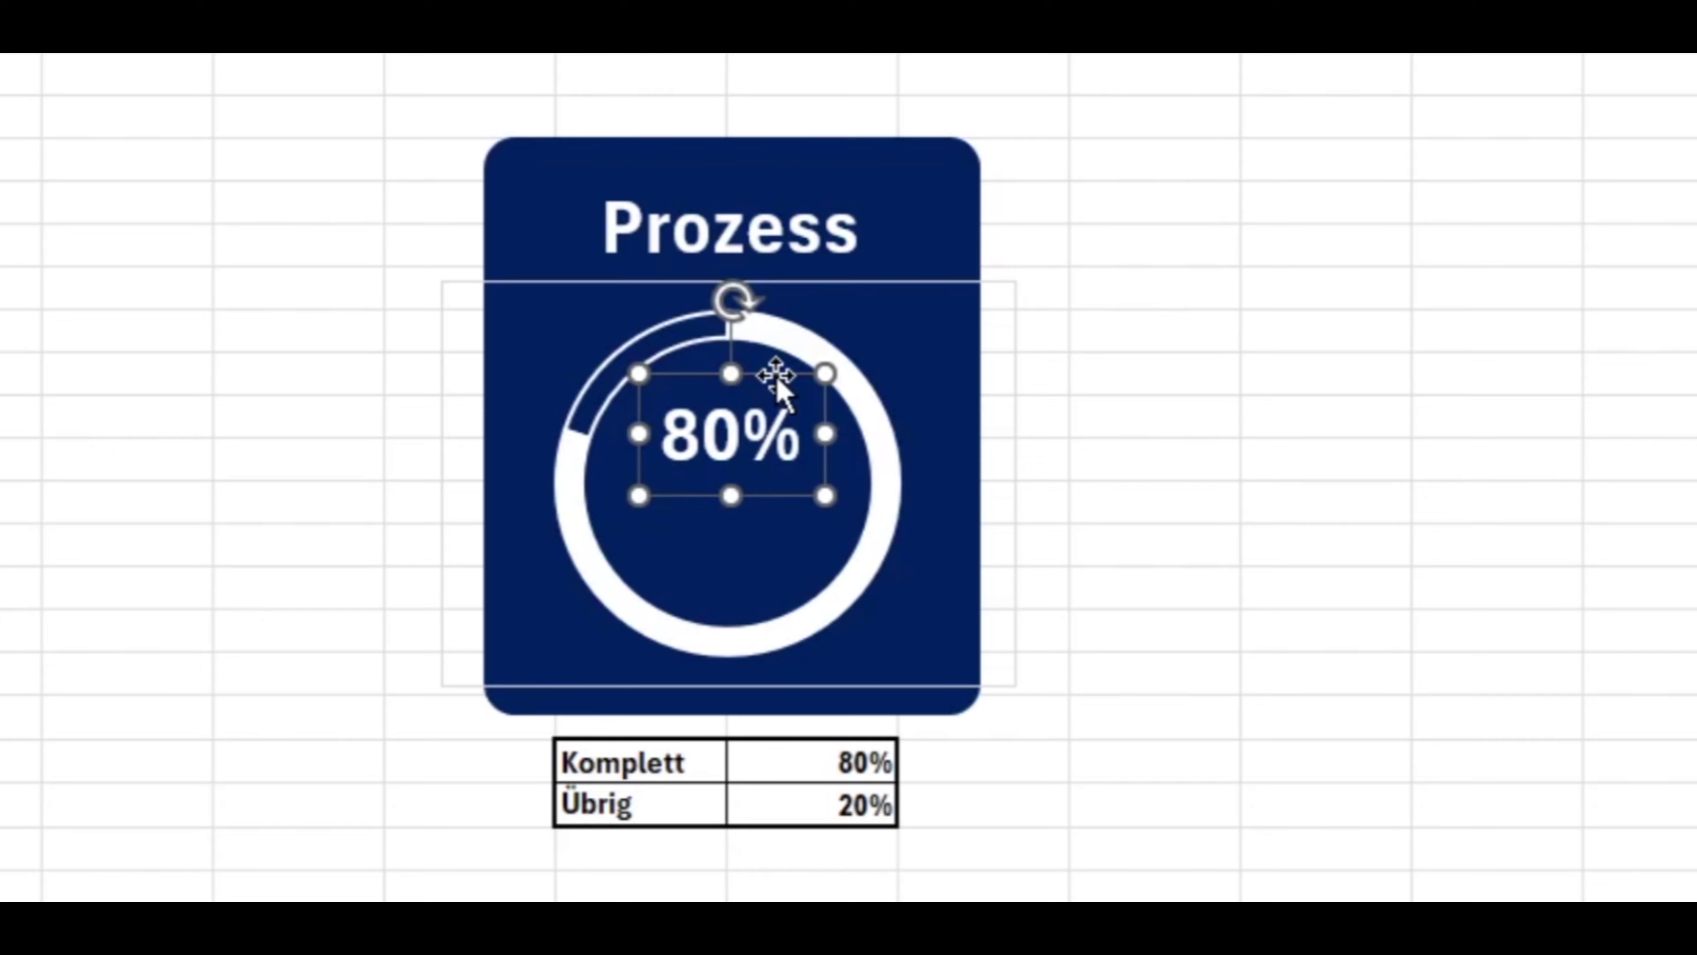
Copy the Prozess title box below the 80% label to serve as a caption.
left_click(789, 214)
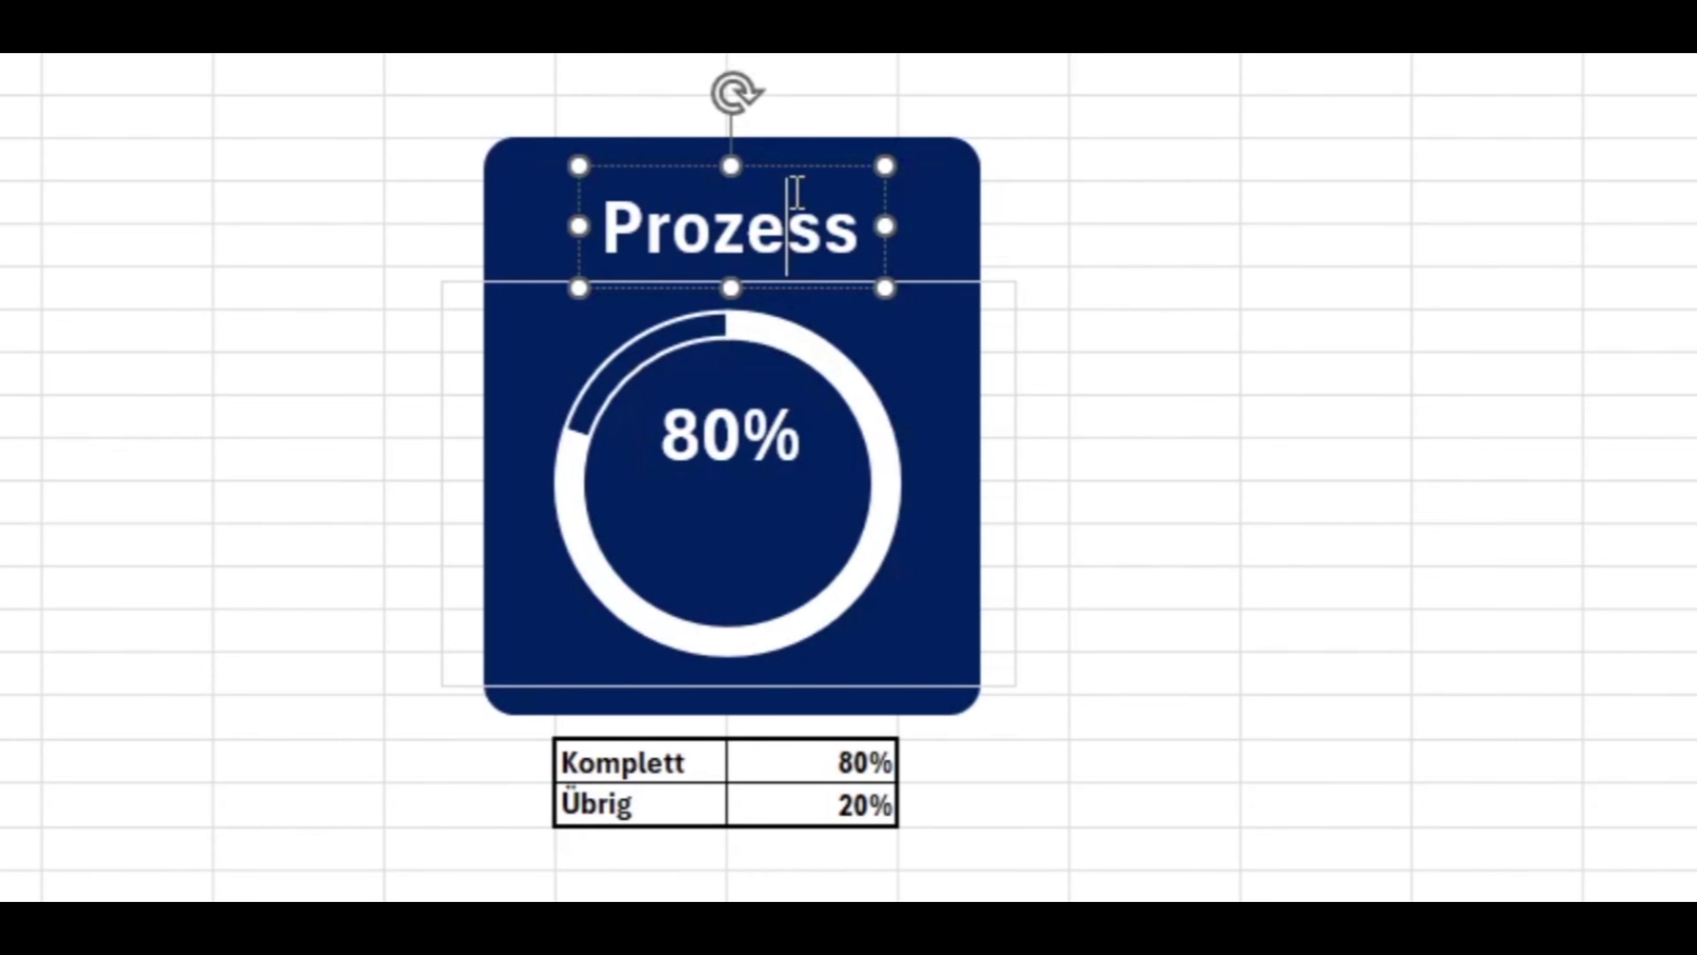
left_click(811, 164)
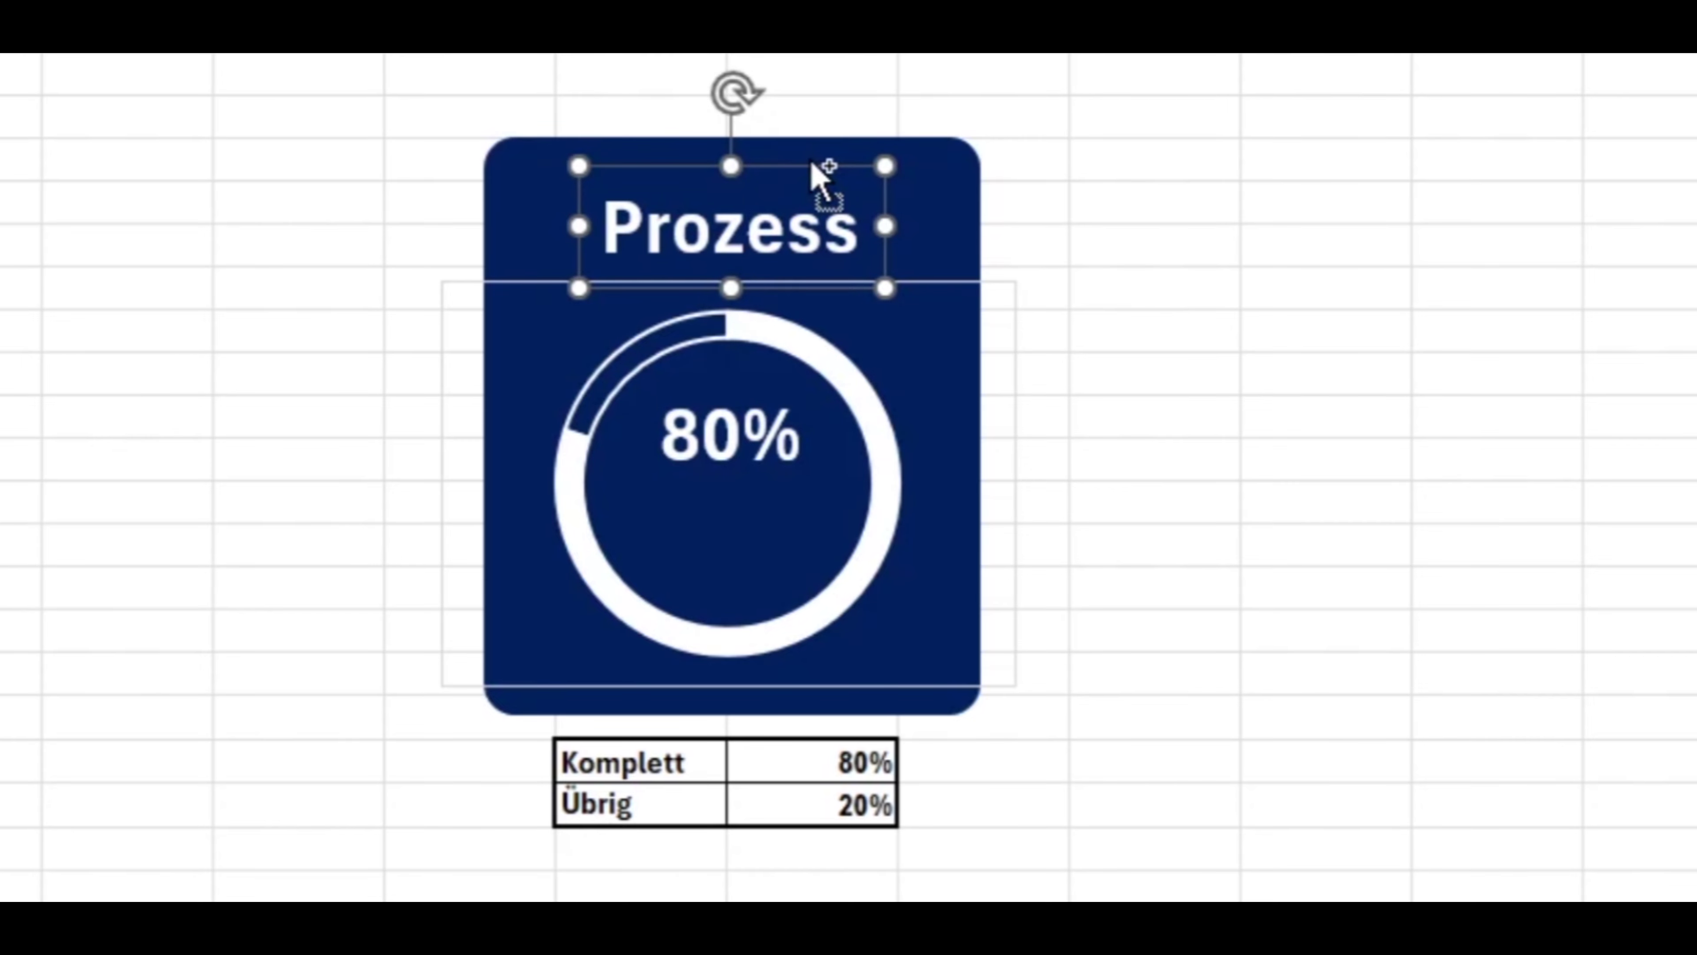
left_click_drag(812, 164, 776, 355)
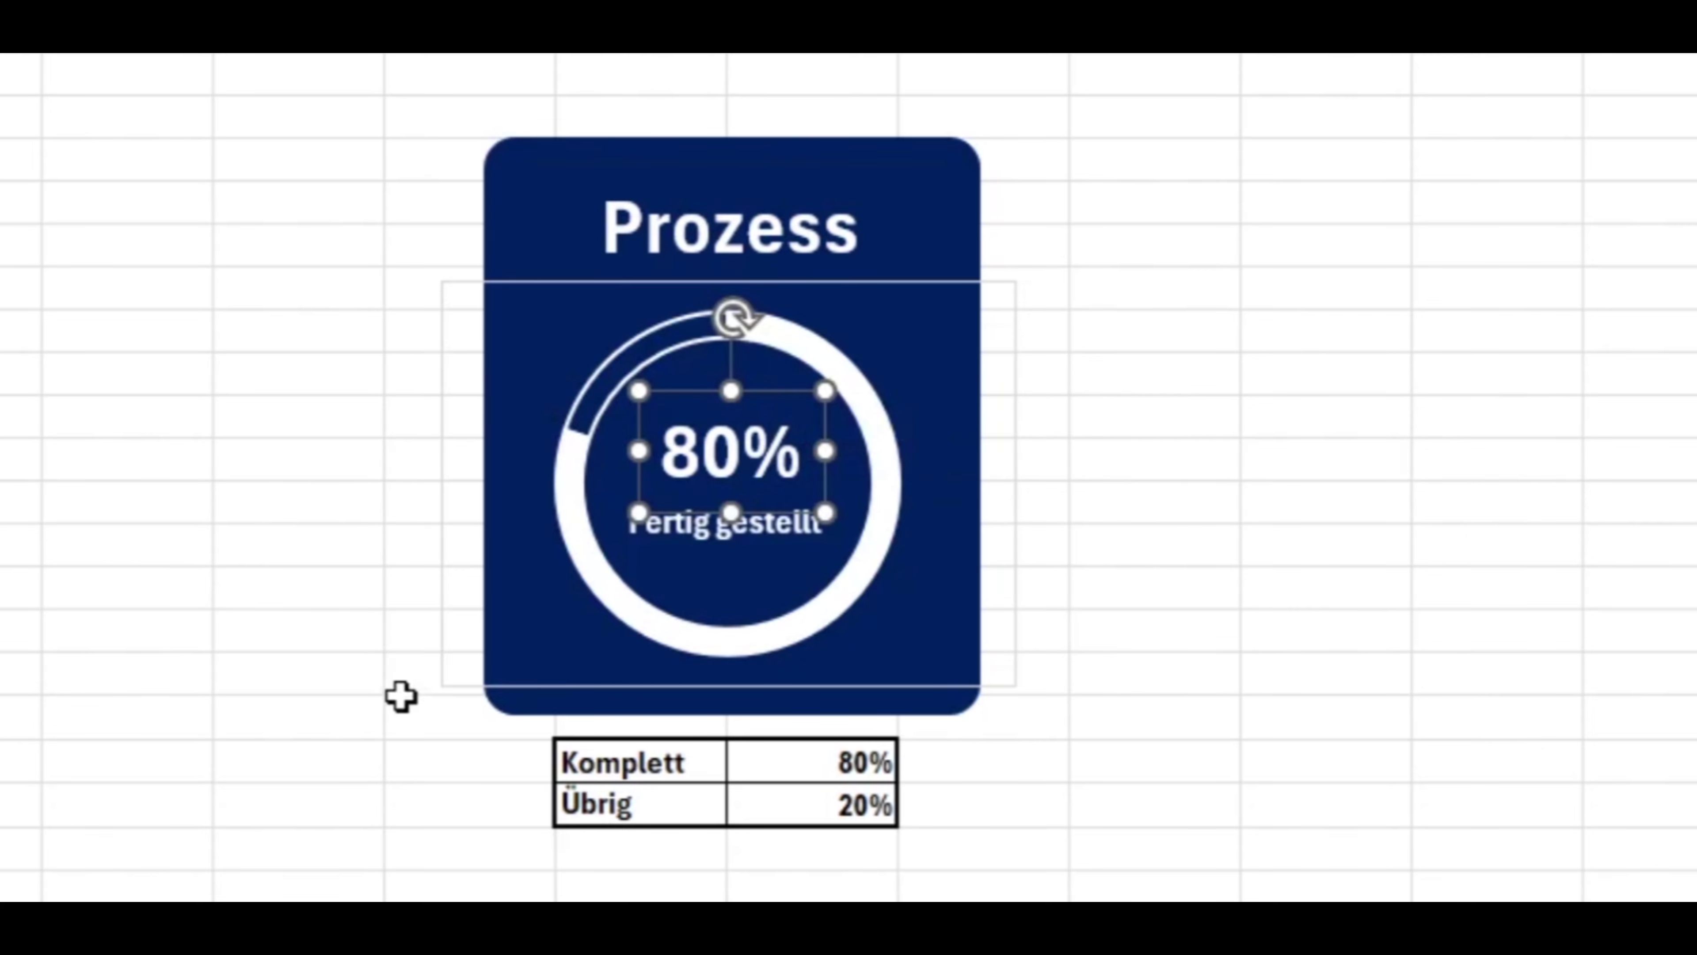
Change Komplett to 40% and Übrig to 60% to test the chart update.
left_click(843, 761)
double_click(844, 762)
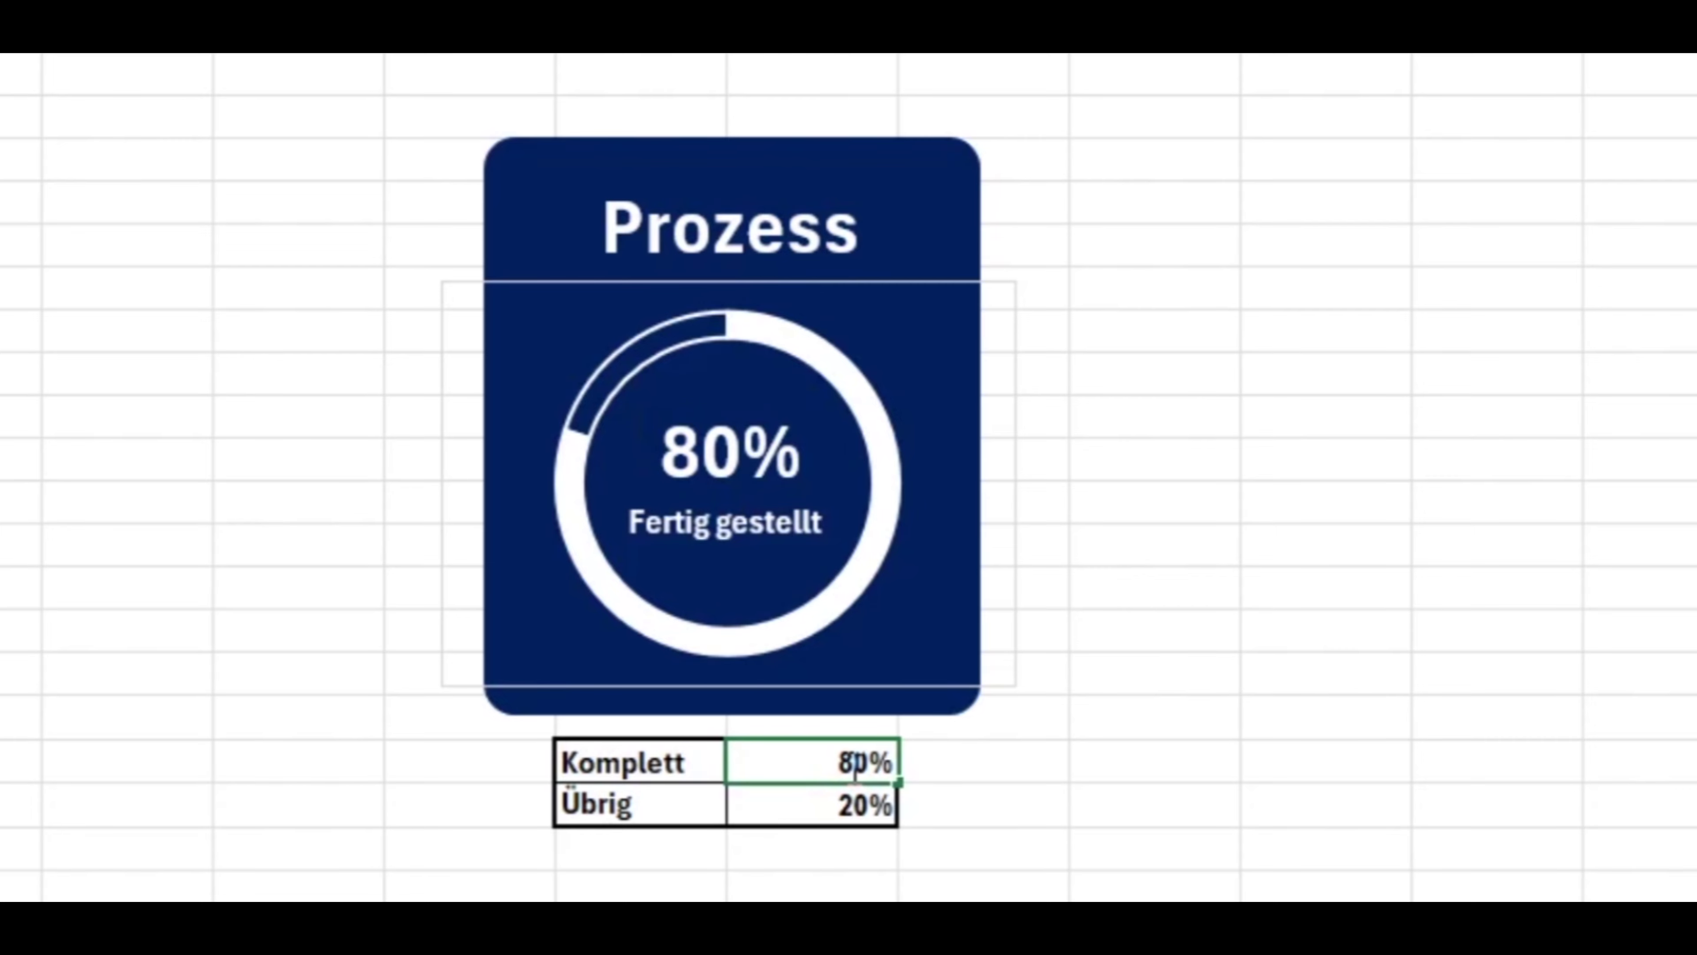
left_click_drag(842, 761, 812, 741)
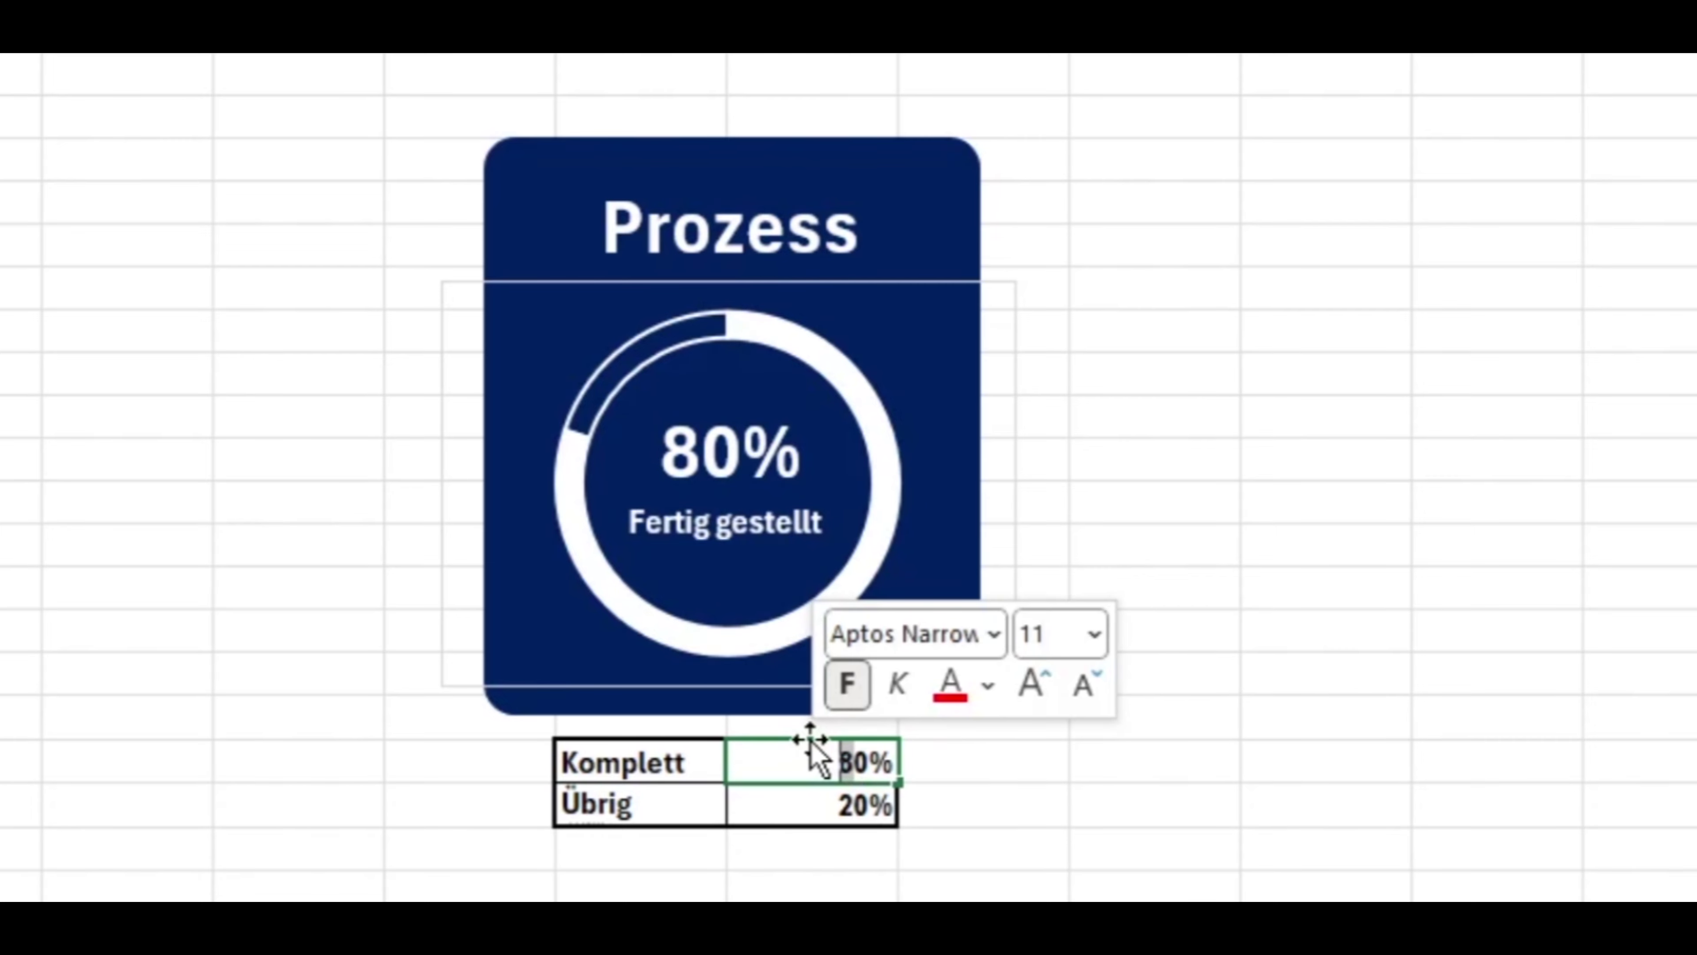
type("4")
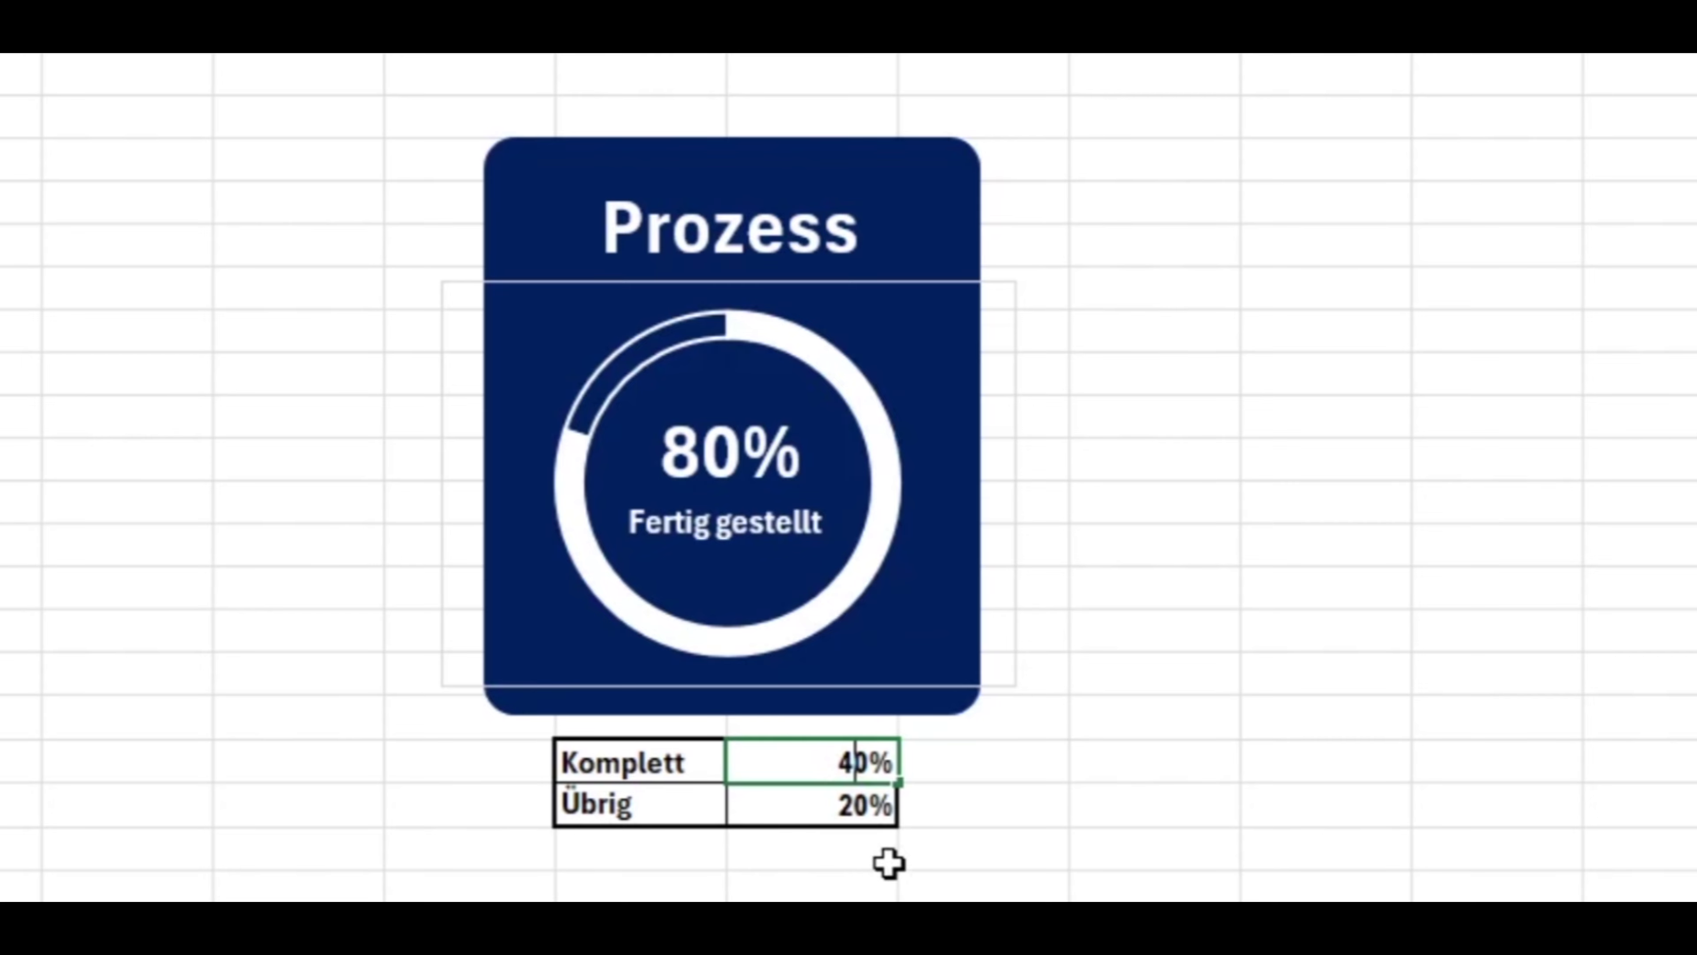
left_click(843, 809)
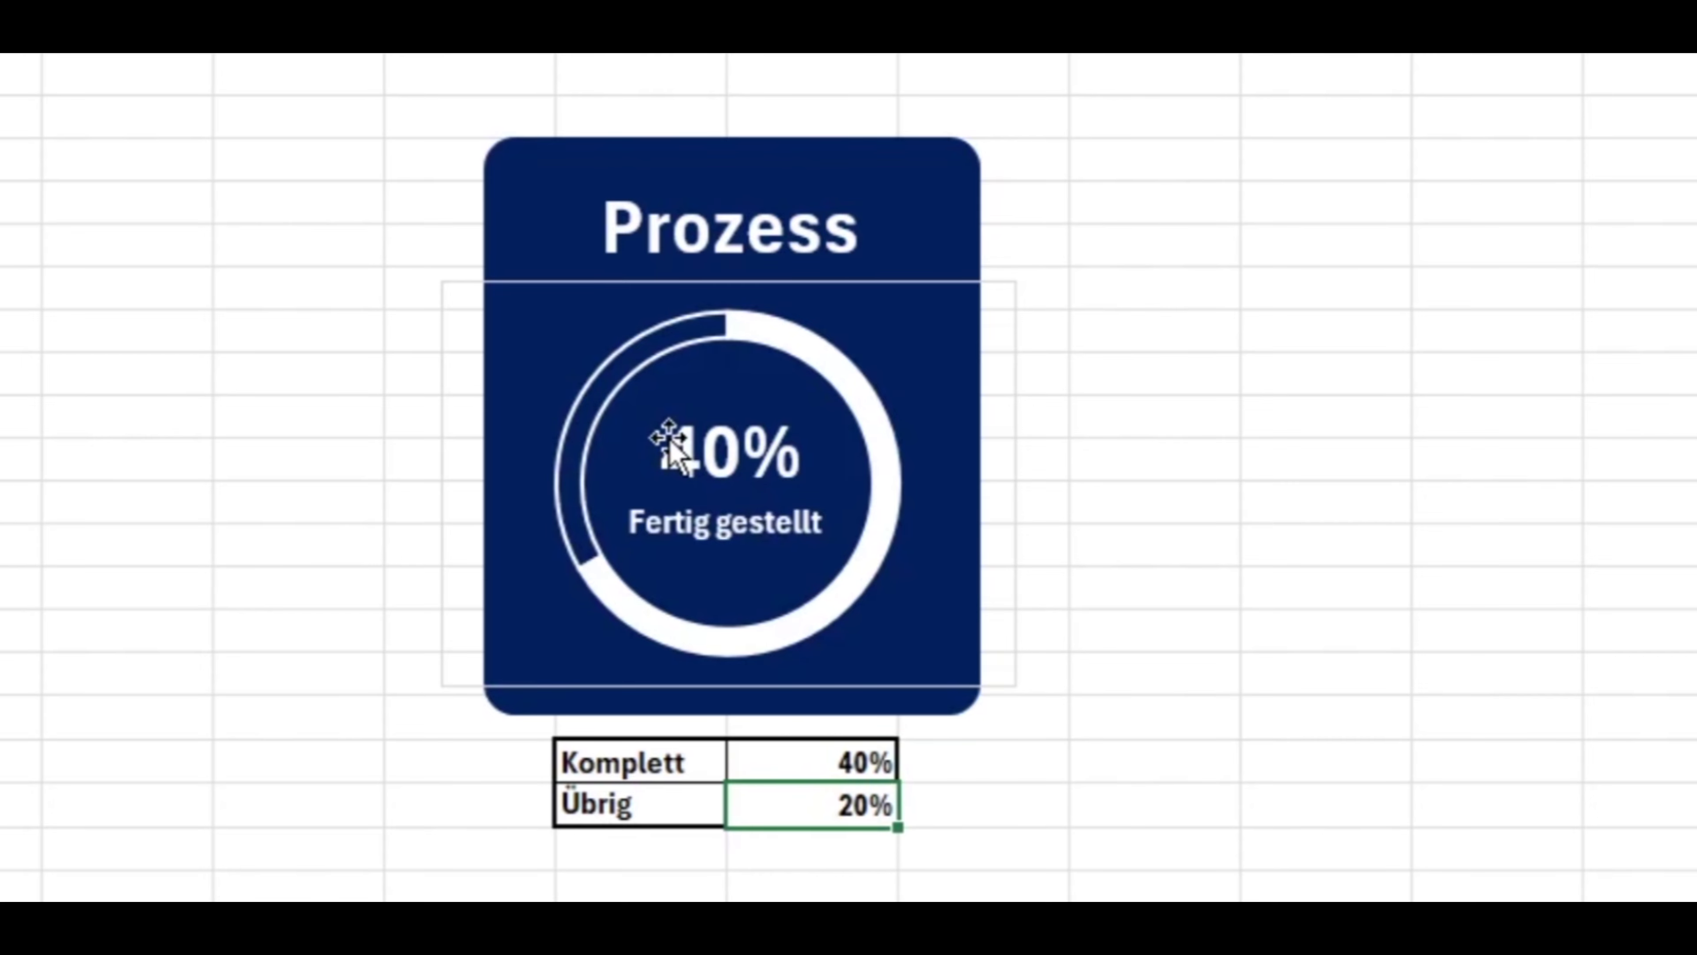
mouse_move(569, 445)
double_click(860, 809)
left_click_drag(859, 808, 812, 809)
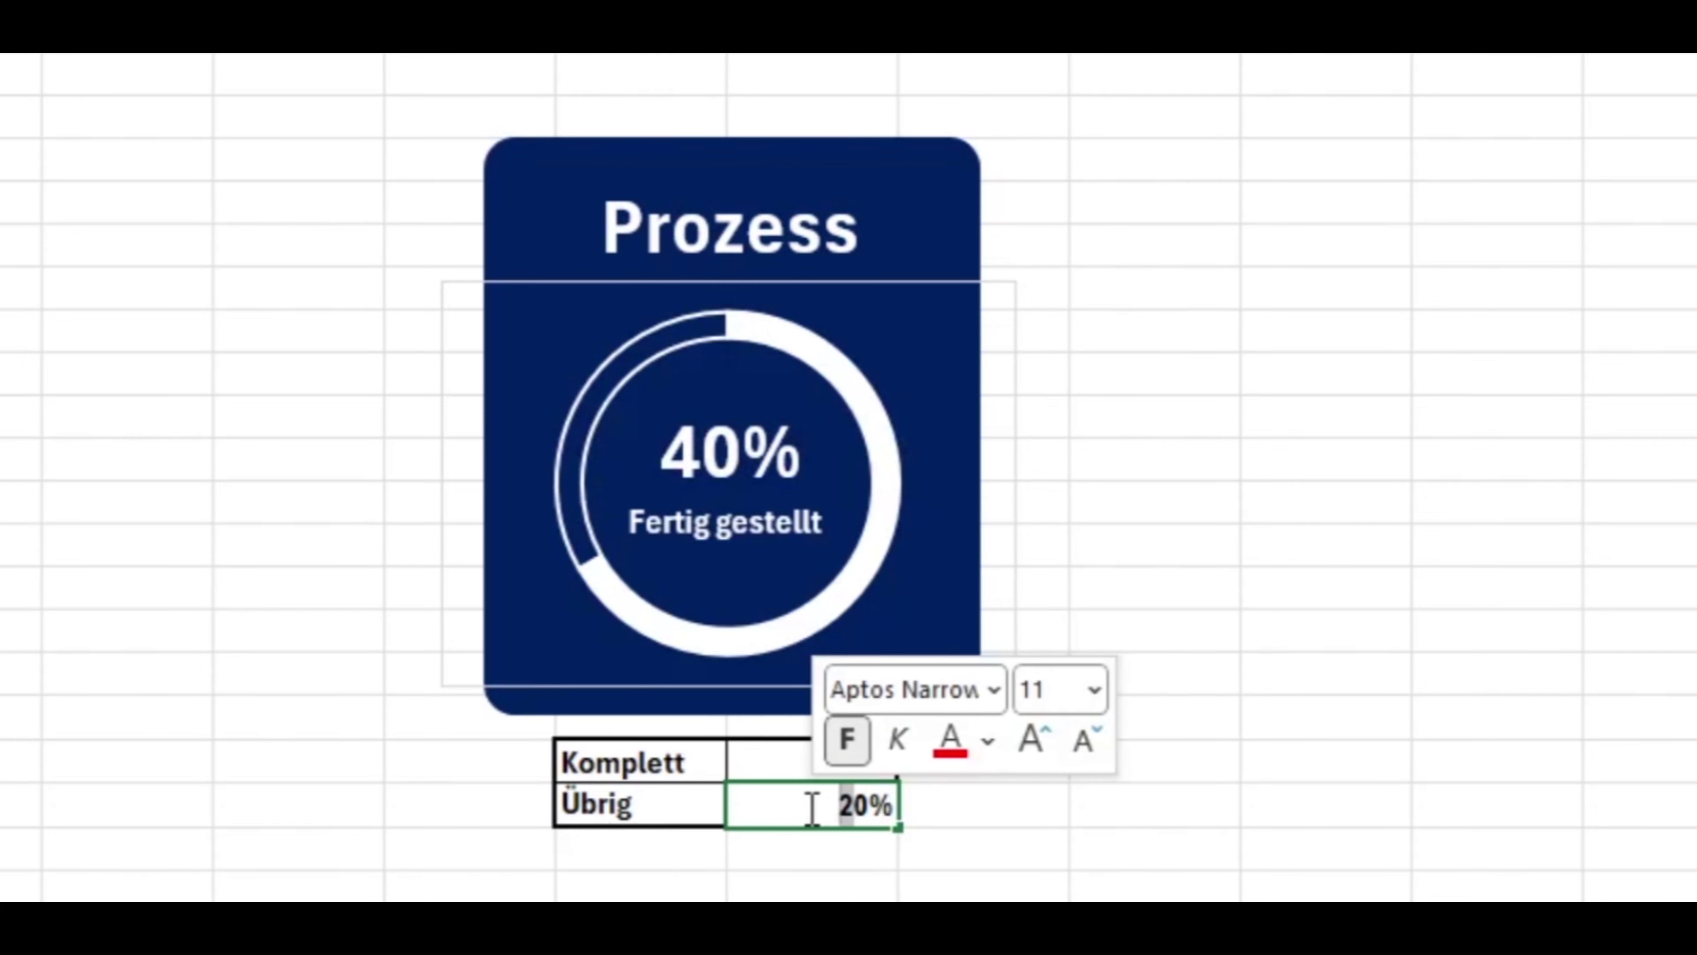
type("6")
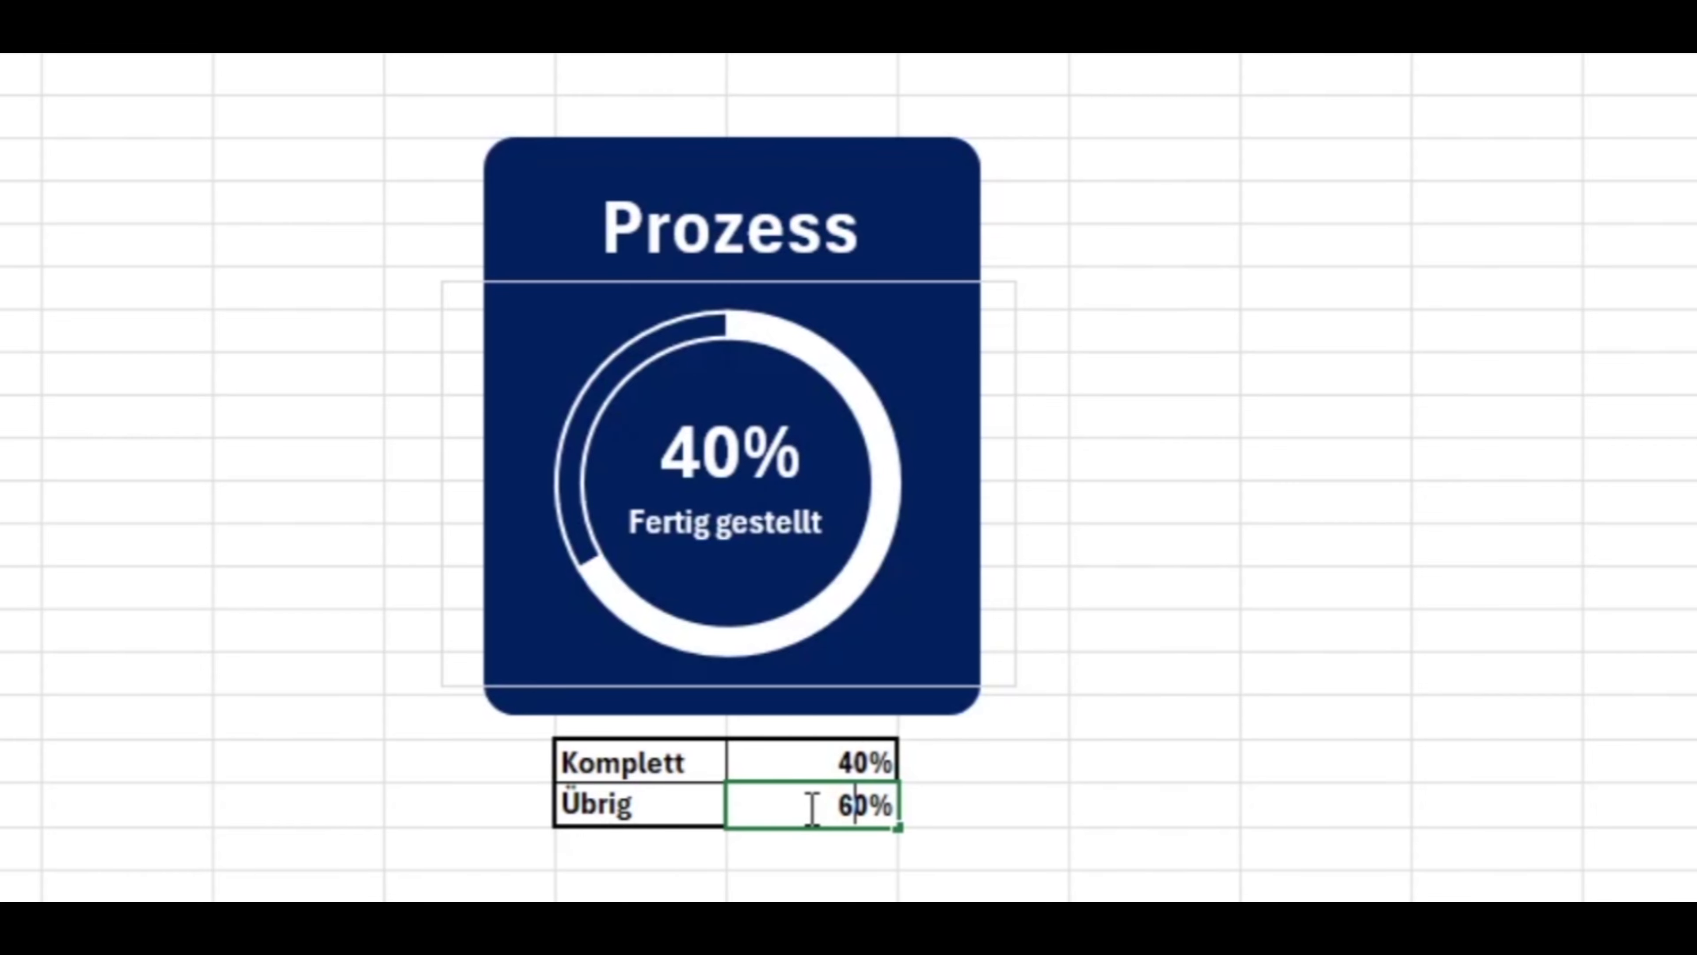
key("Return")
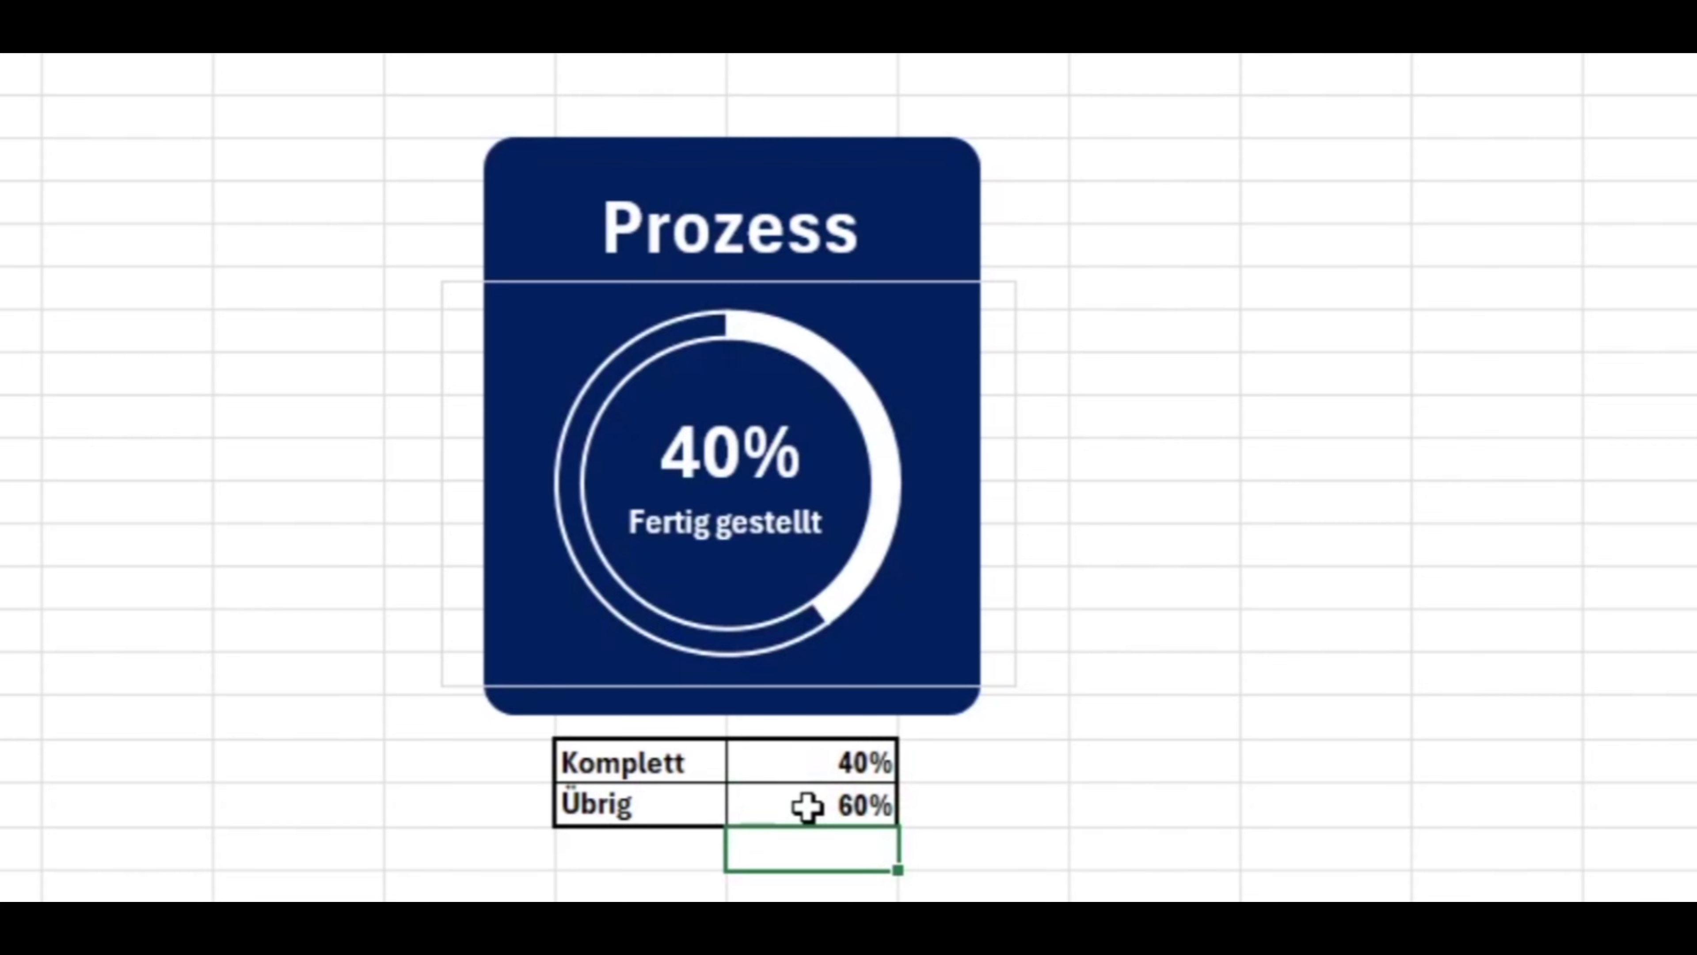
Set Komplett to 70% and confirm so the ring shows 70%.
double_click(845, 762)
left_click_drag(854, 762, 749, 726)
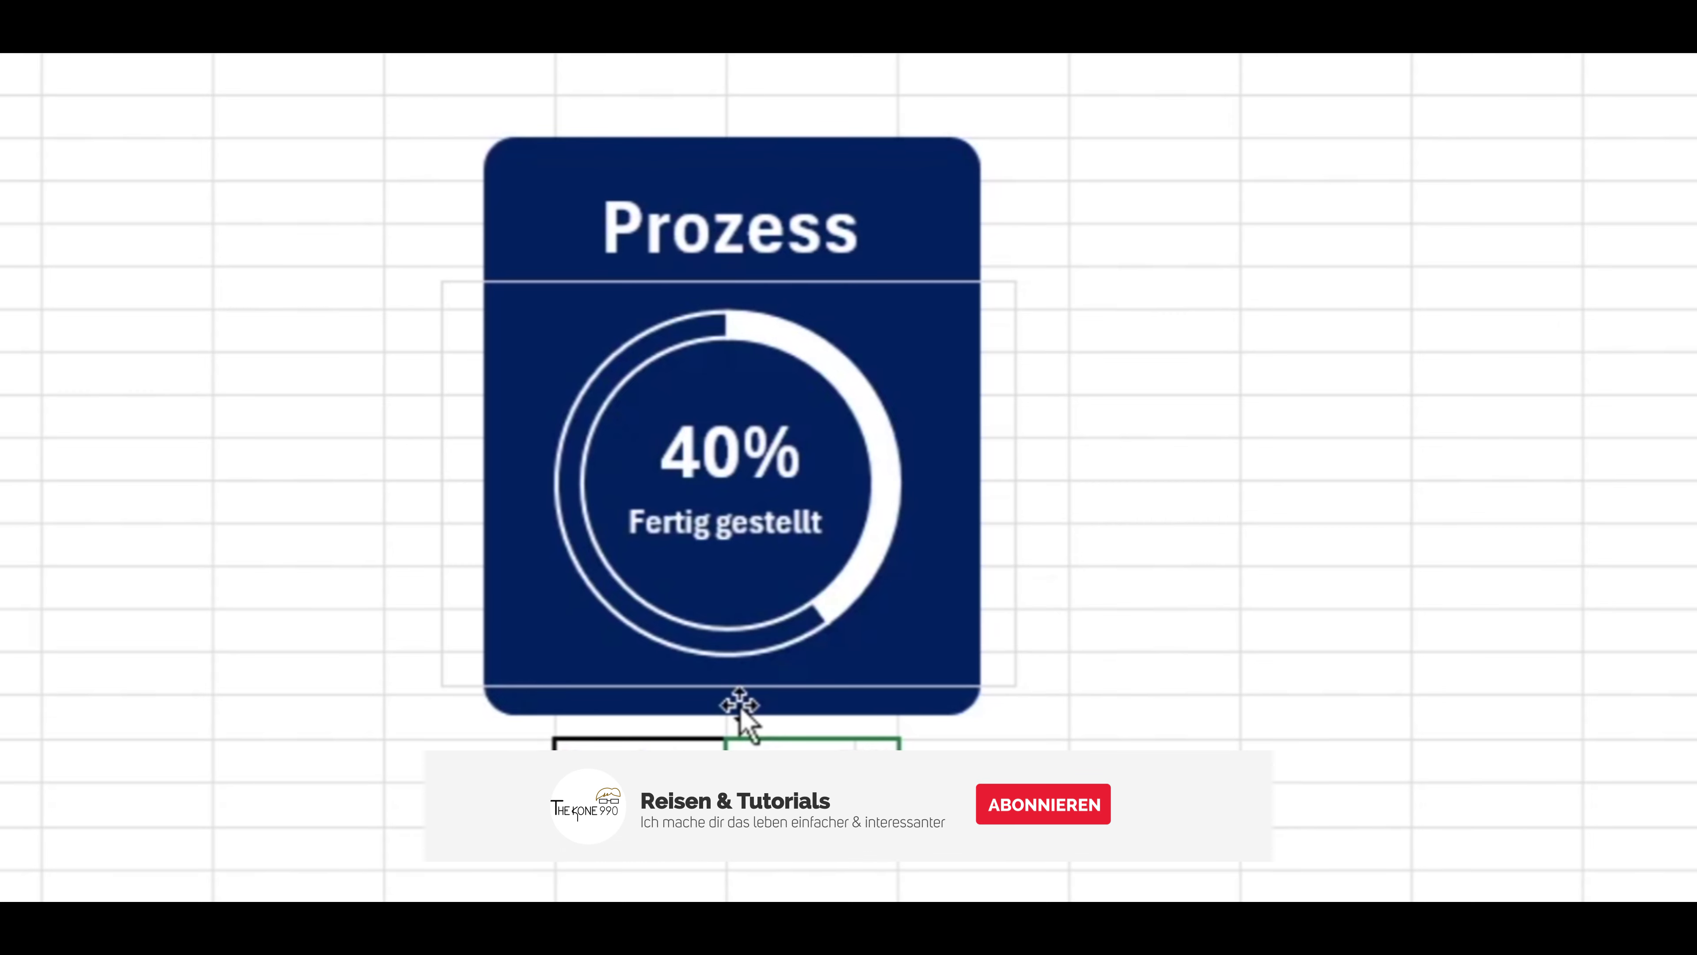
type("7")
key("Return")
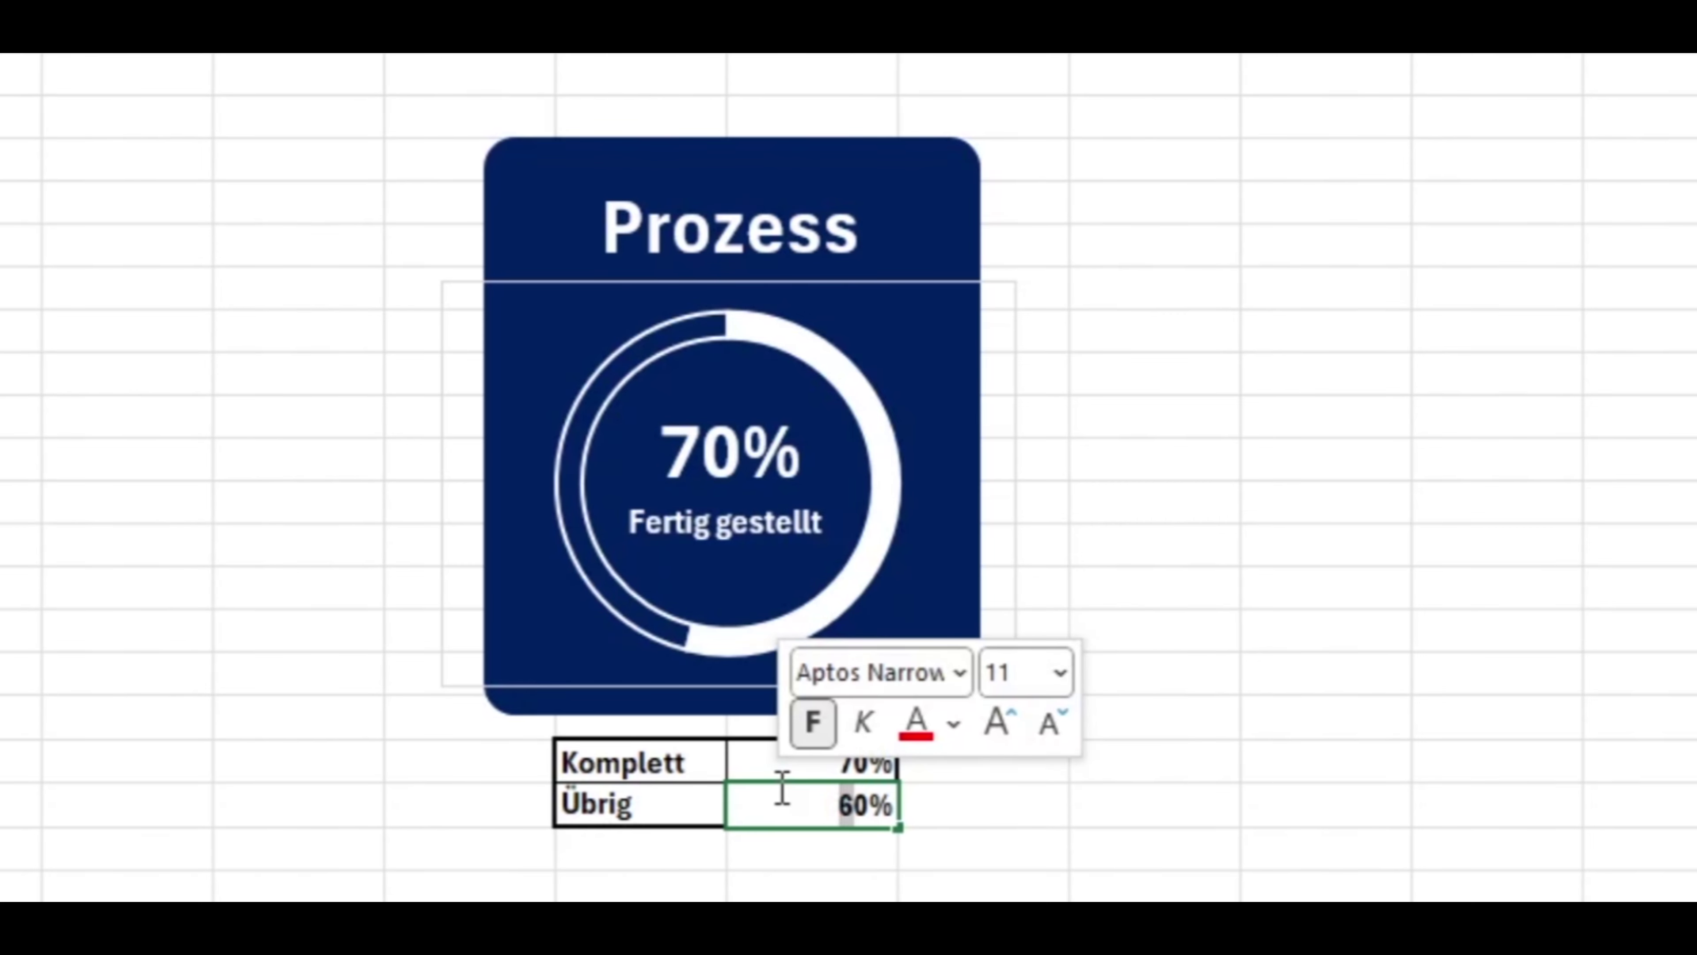
type("30")
key("Return")
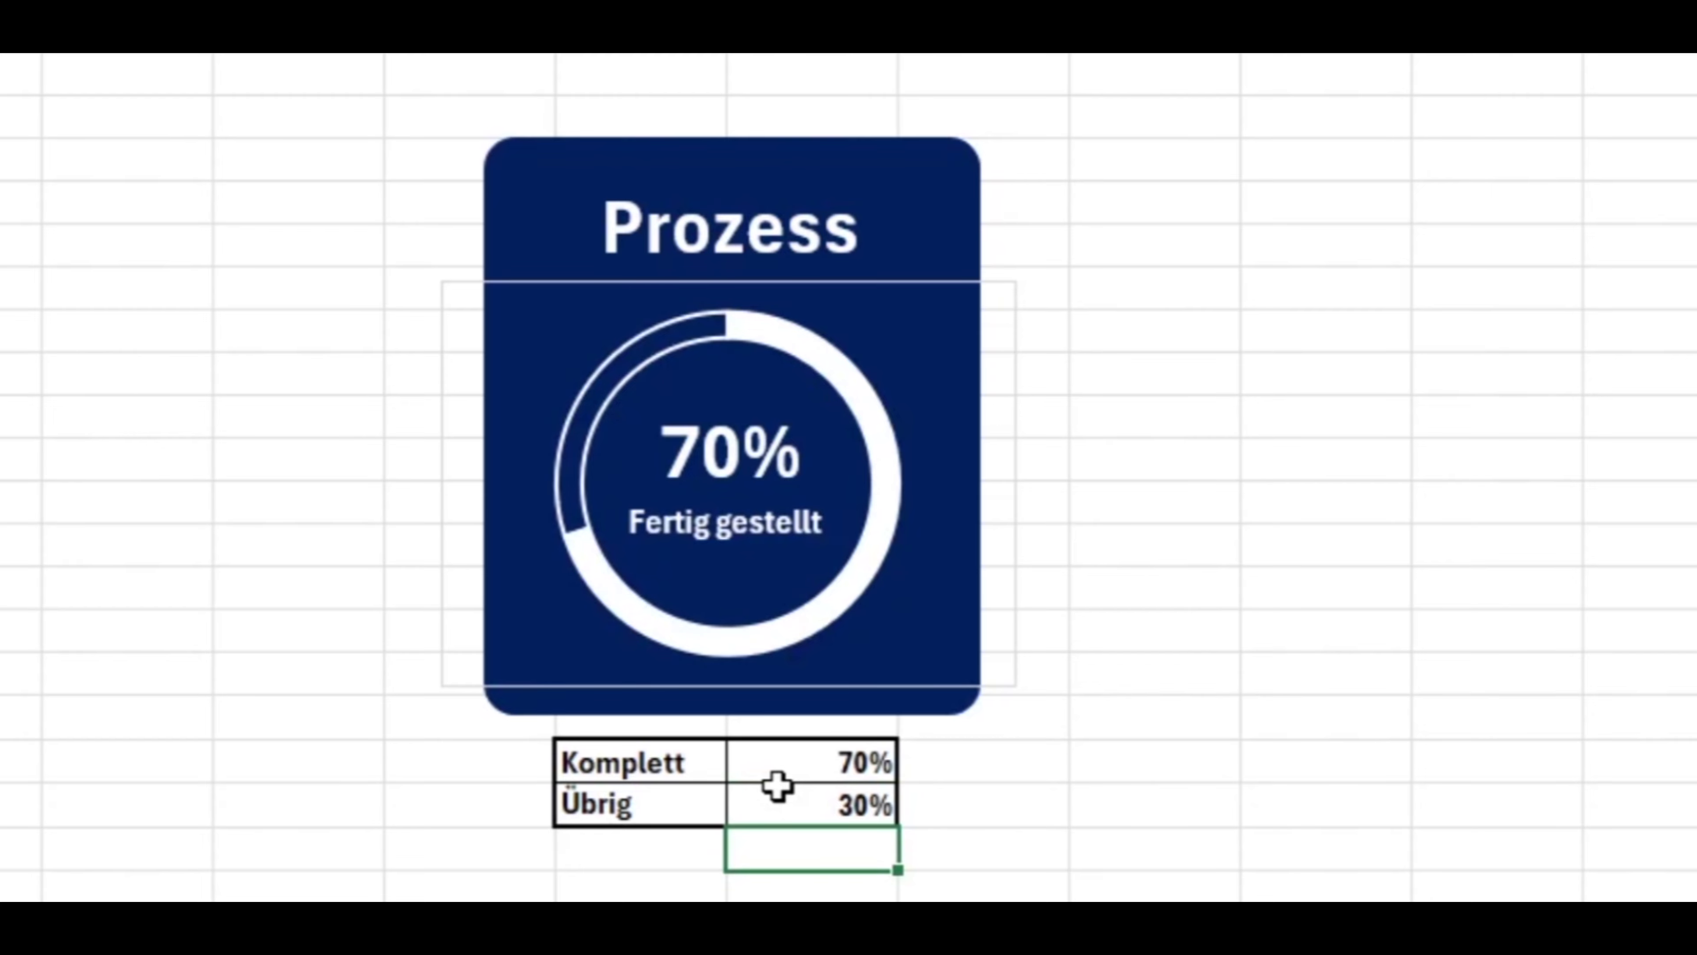